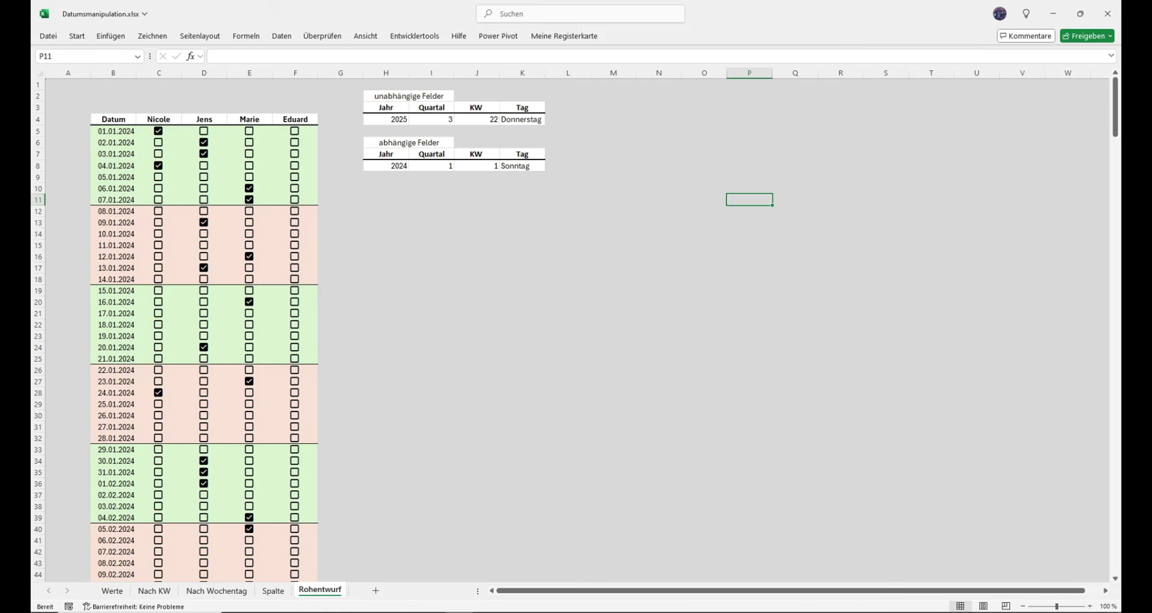
Select the first date, 01.01.2024, on Rohentwurf, then switch to the Werte sheet
{"action": "mouse_move", "coordinate": [157, 200]}
{"action": "left_click", "coordinate": [114, 131]}
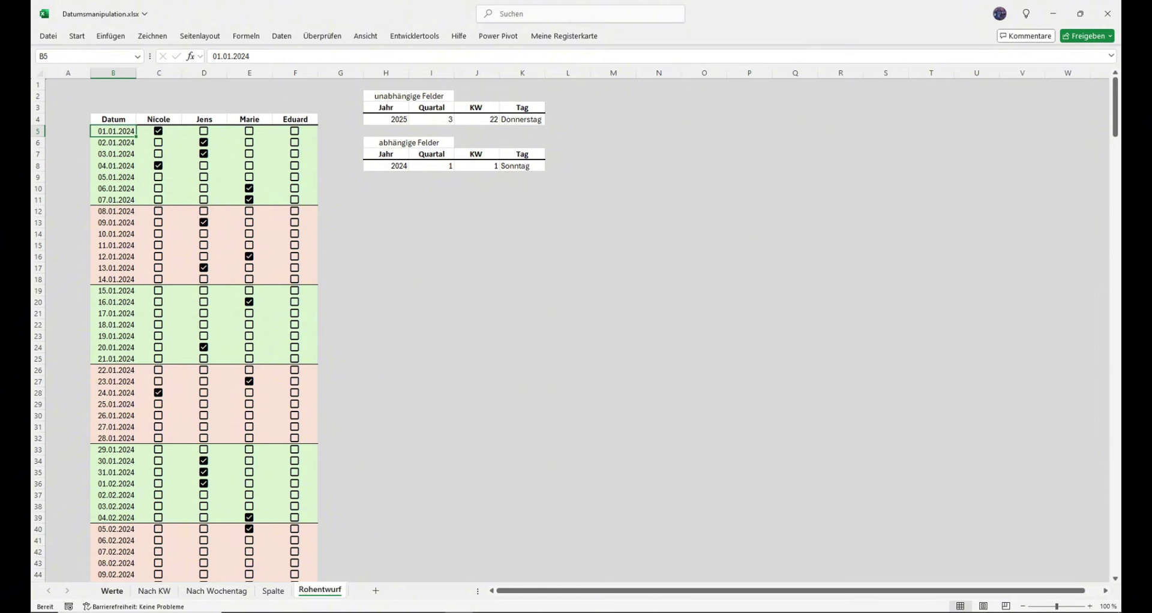
{"action": "left_click", "coordinate": [111, 591]}
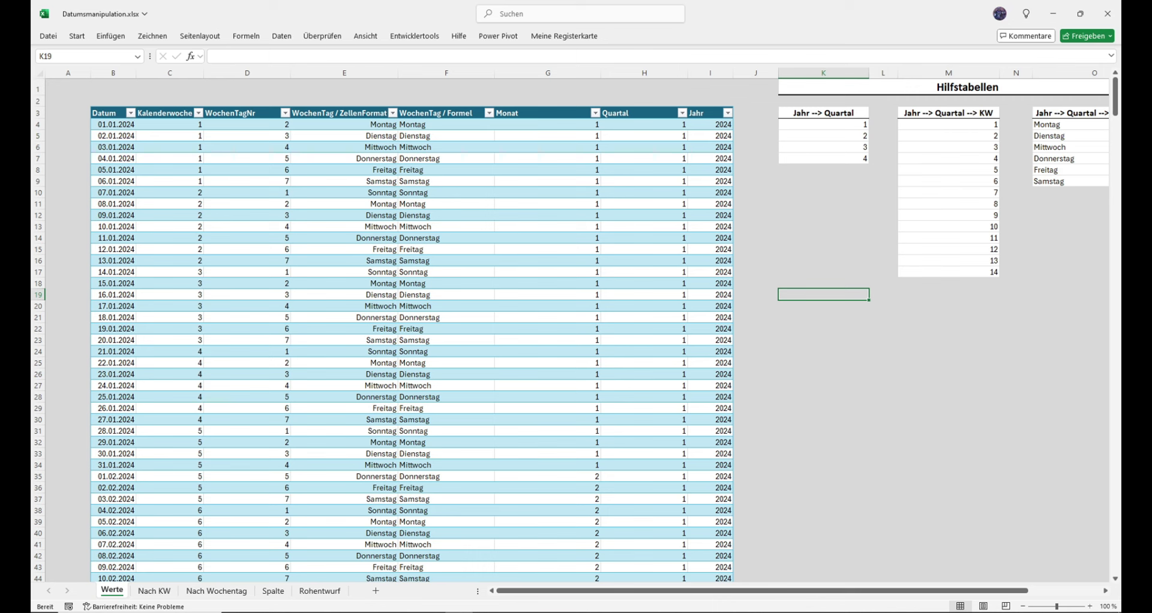
{"action": "left_click", "coordinate": [113, 124]}
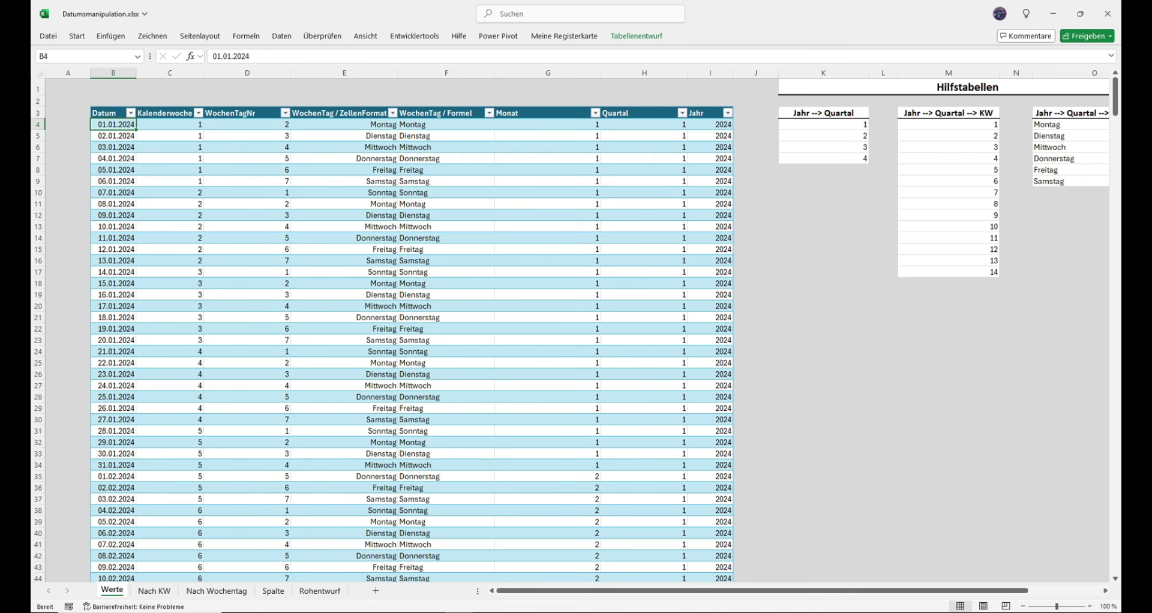
Back on Rohentwurf, mark the week blocks B5:F11 and B12:F18, then switch to Nach KW
{"action": "left_click", "coordinate": [320, 590]}
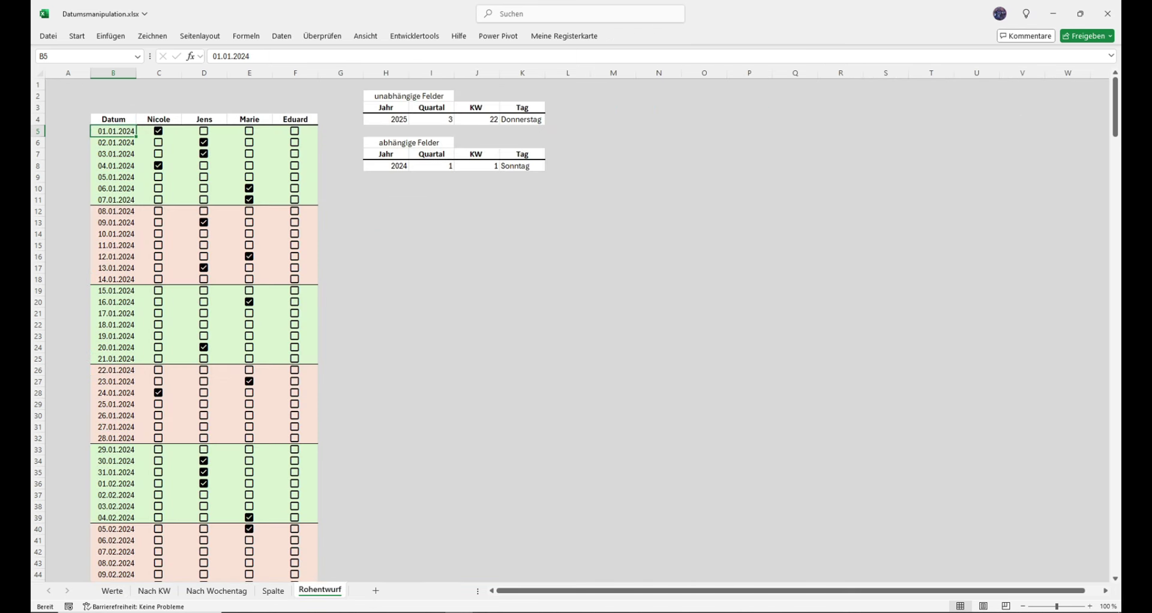
{"action": "left_click", "coordinate": [114, 153]}
{"action": "left_click_drag", "start_coordinate": [113, 131], "coordinate": [295, 199]}
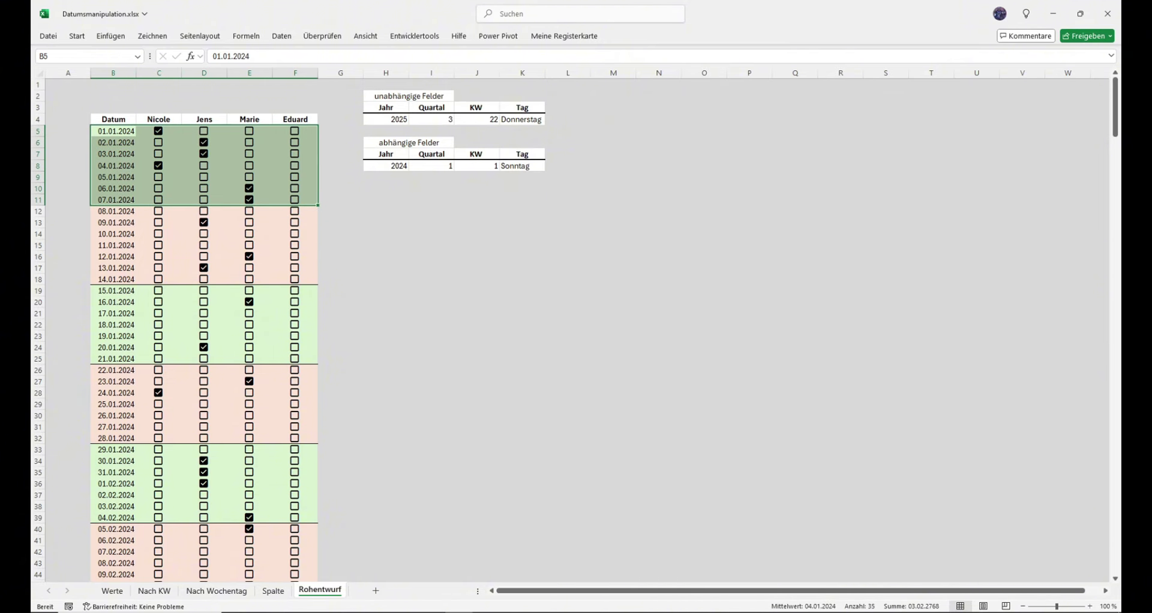
{"action": "left_click_drag", "start_coordinate": [114, 211], "coordinate": [295, 279]}
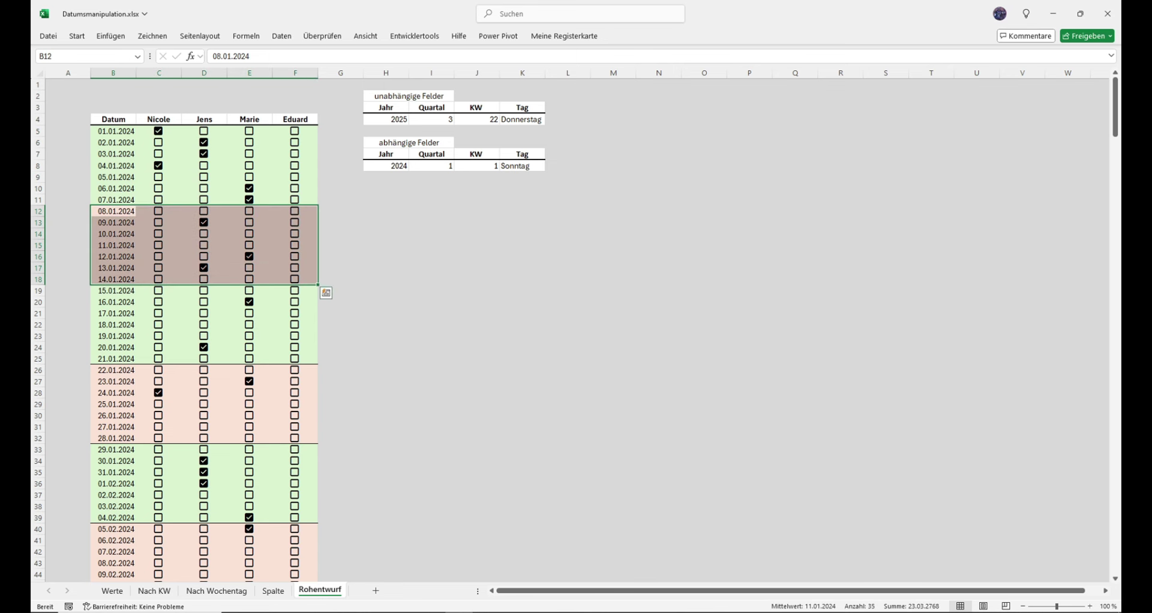
{"action": "left_click", "coordinate": [432, 268]}
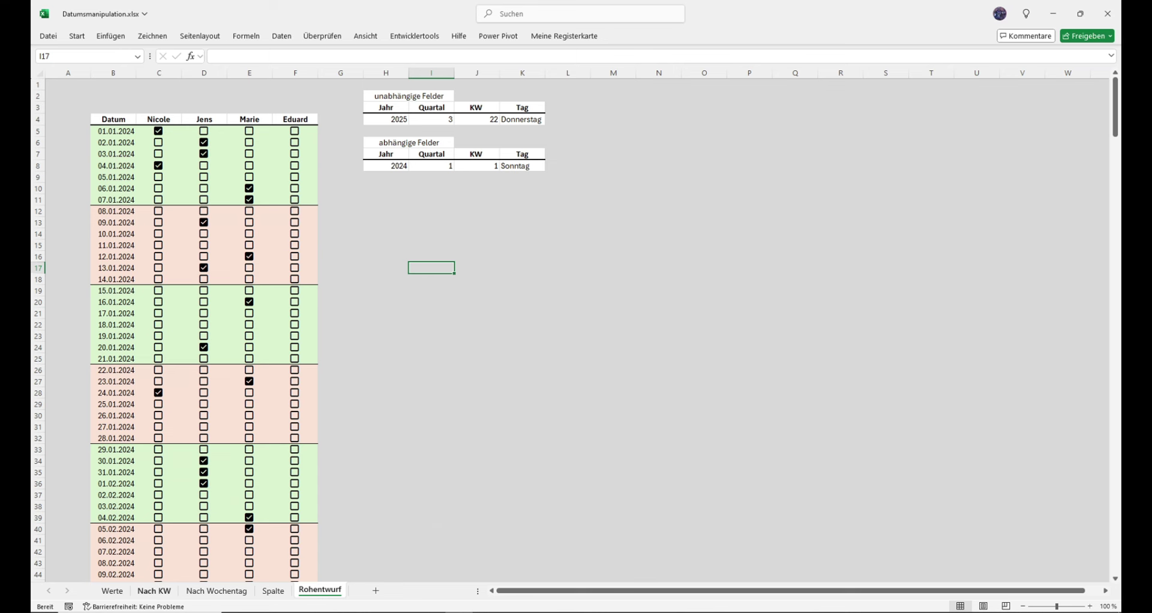
{"action": "left_click", "coordinate": [154, 590]}
{"action": "left_click_drag", "start_coordinate": [172, 120], "coordinate": [171, 245]}
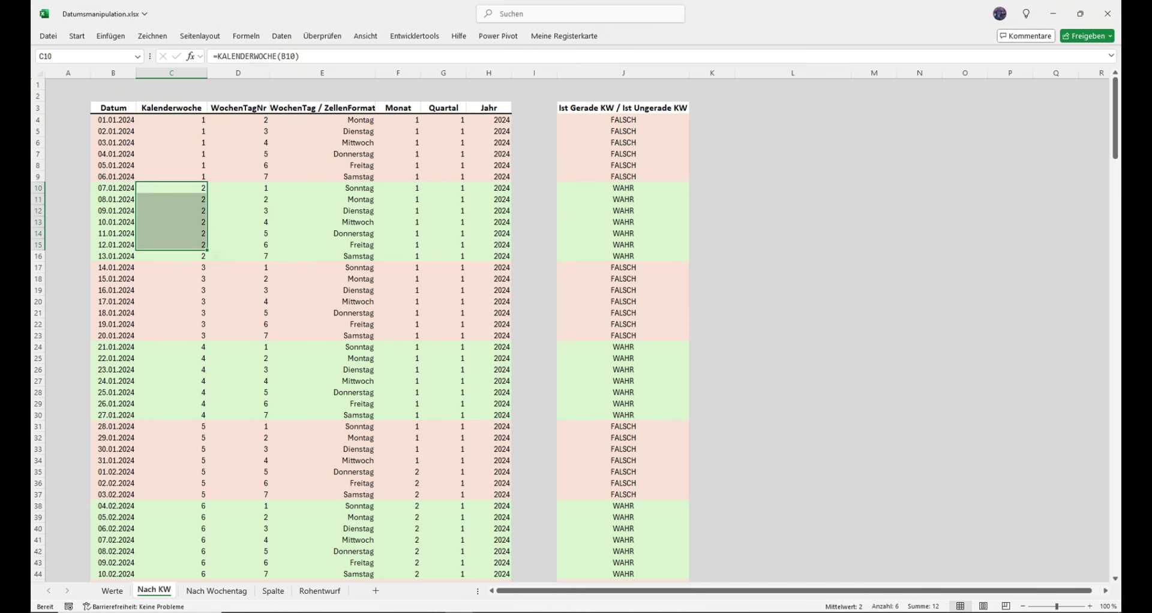
{"action": "left_click", "coordinate": [322, 301]}
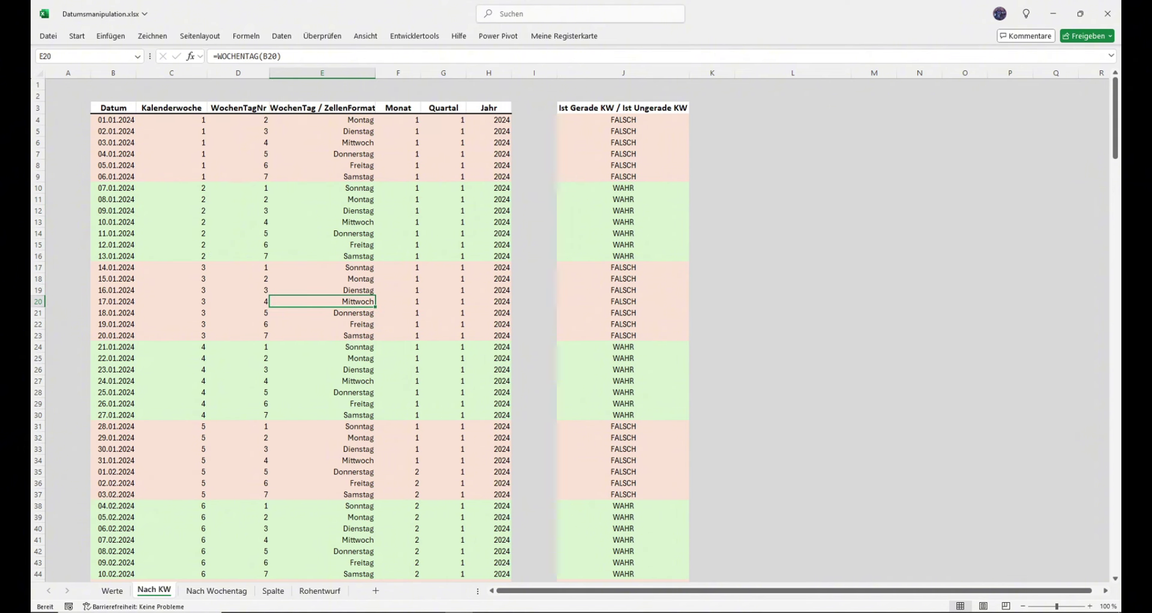
{"action": "left_click_drag", "start_coordinate": [322, 120], "coordinate": [323, 177]}
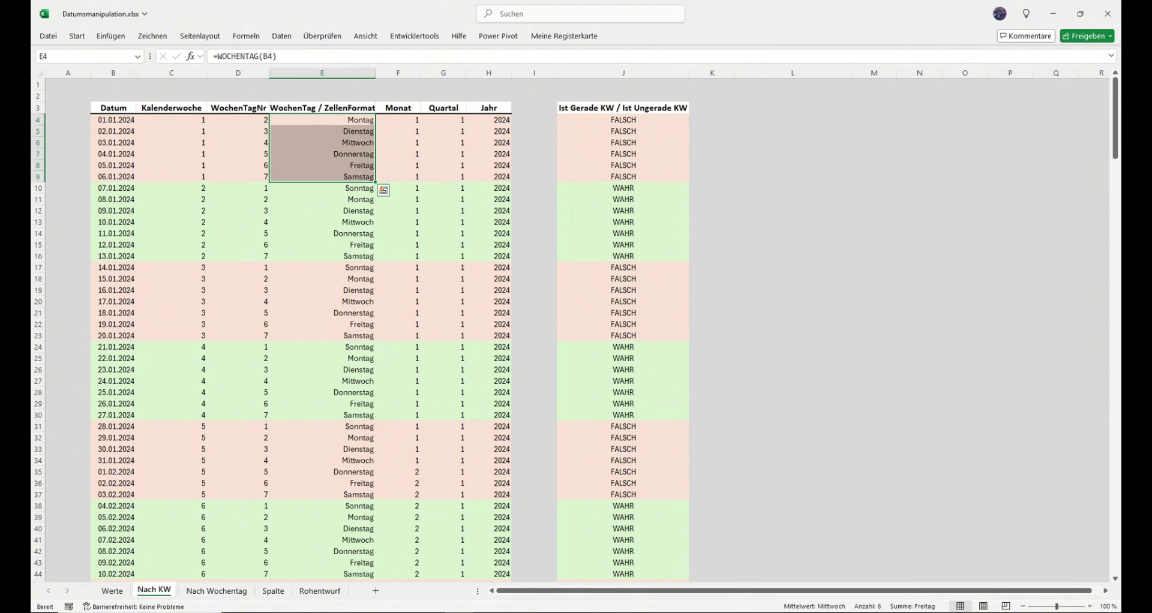
{"action": "left_click", "coordinate": [322, 188]}
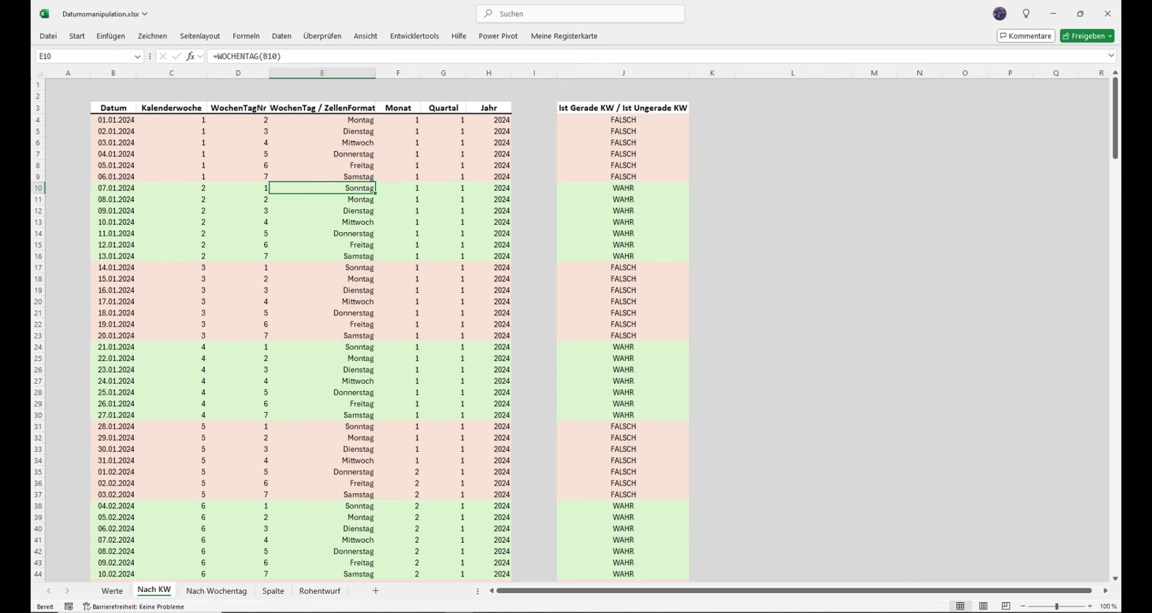
{"action": "left_click", "coordinate": [323, 222]}
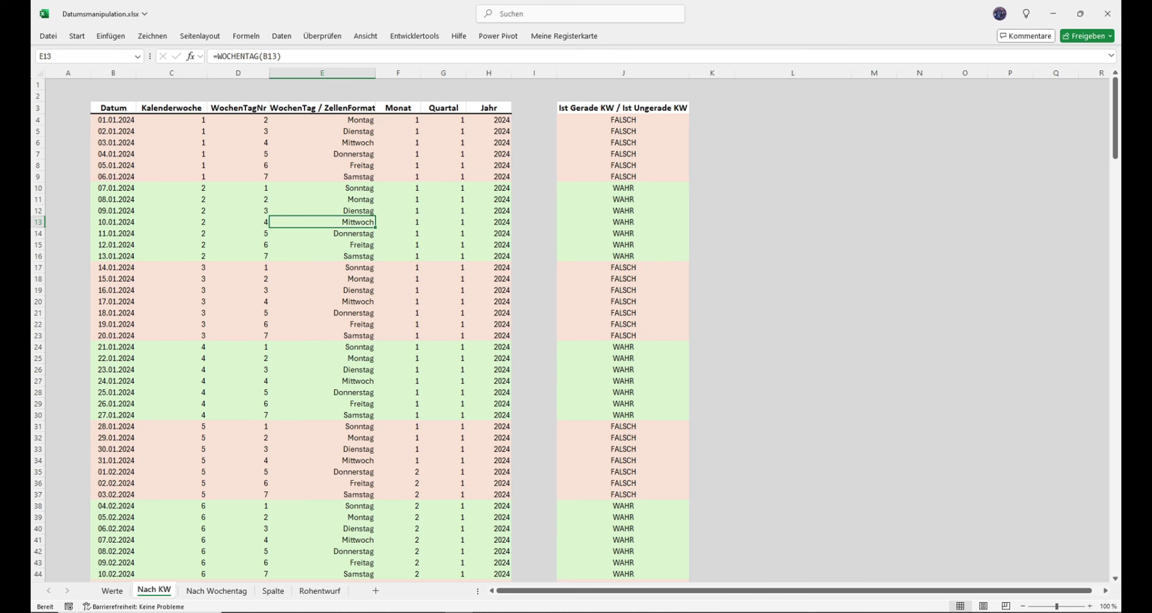
{"action": "left_click", "coordinate": [322, 199]}
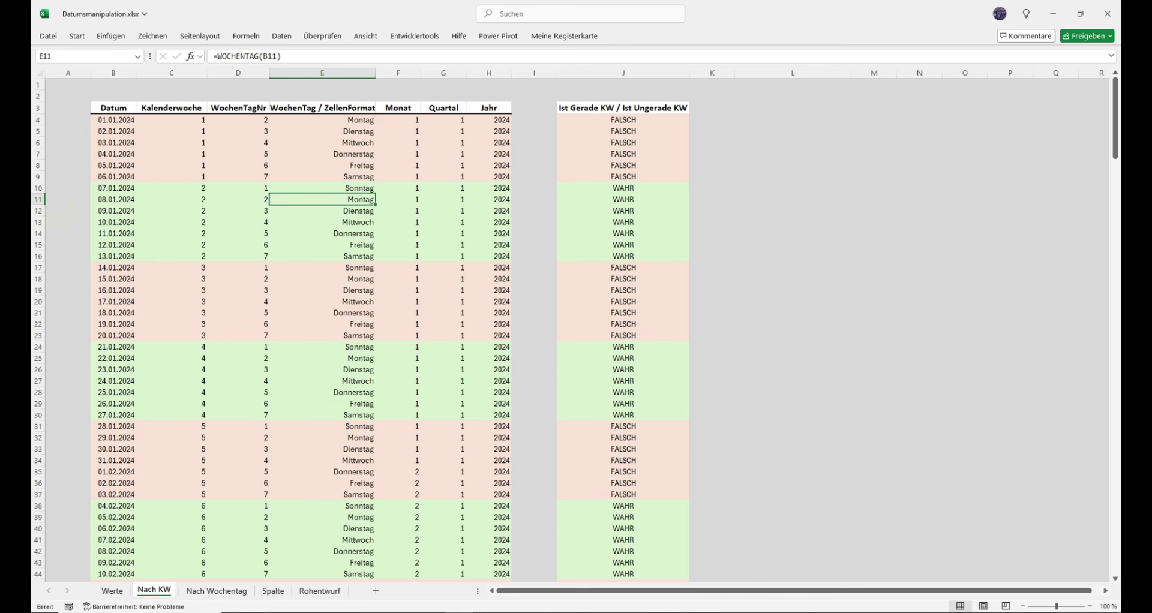
{"action": "left_click_drag", "start_coordinate": [172, 120], "coordinate": [171, 165]}
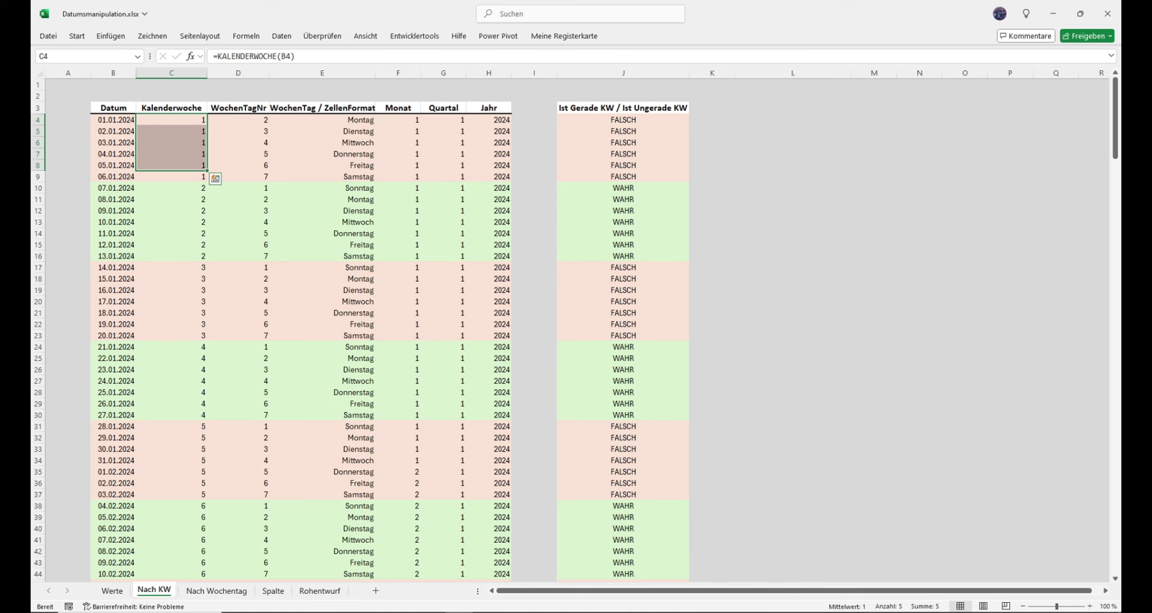
Review the KALENDERWOCHE formulas in column C and J4, then select the table B4:H263
{"action": "left_click_drag", "start_coordinate": [172, 119], "coordinate": [172, 176]}
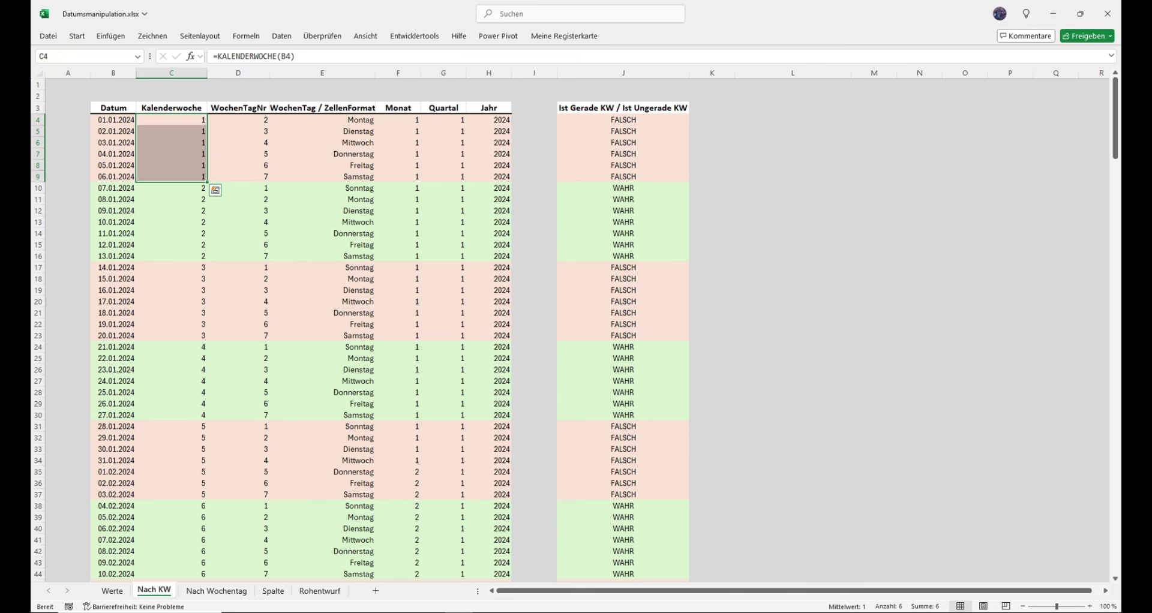
{"action": "key", "text": "Down"}
{"action": "key", "text": "Down"}
{"action": "key", "text": "Down"}
{"action": "key", "text": "Down"}
{"action": "key", "text": "Down"}
{"action": "key", "text": "Down"}
{"action": "key", "text": "Down"}
{"action": "key", "text": "Down"}
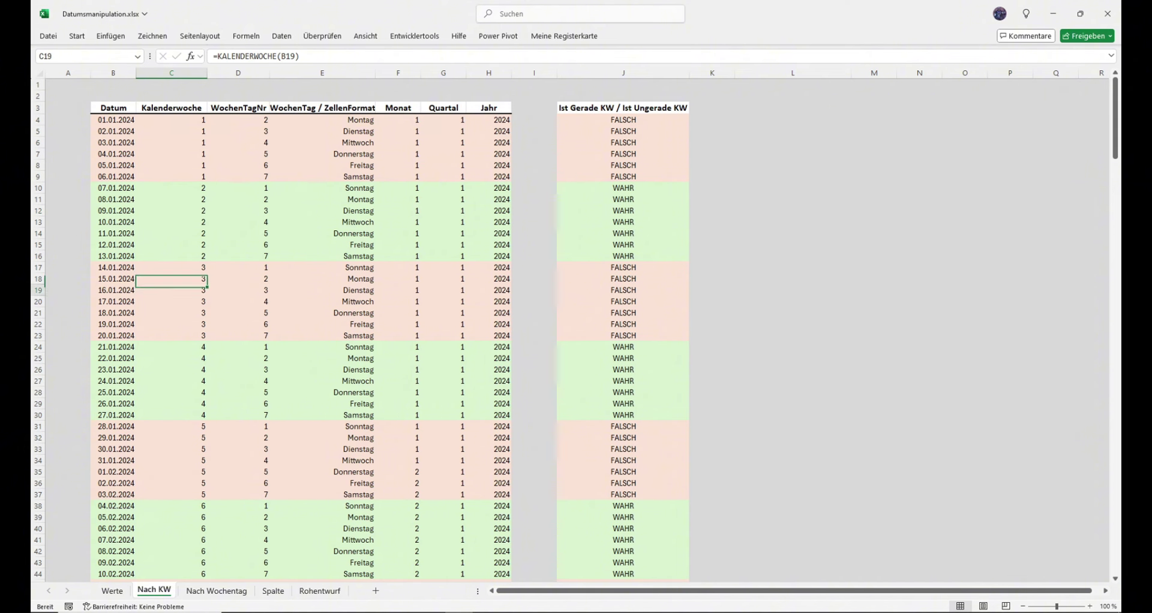
{"action": "key", "text": "Down"}
{"action": "key", "text": "Down"}
{"action": "key", "text": "Down"}
{"action": "key", "text": "Down"}
{"action": "key", "text": "Down"}
{"action": "key", "text": "Down"}
{"action": "key", "text": "Down"}
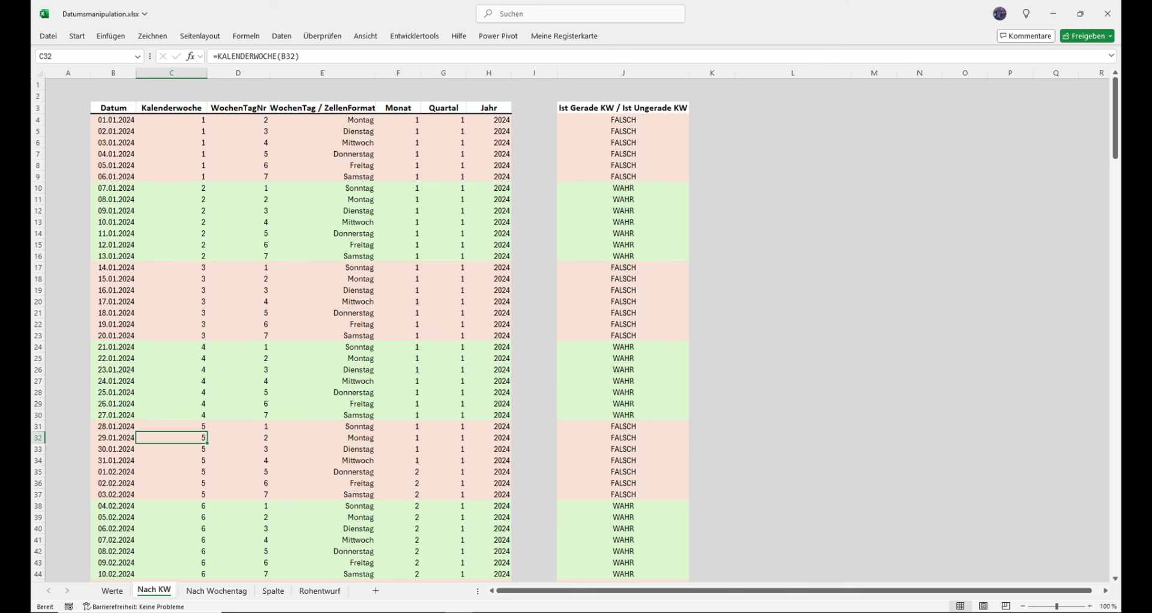
{"action": "left_click", "coordinate": [624, 119]}
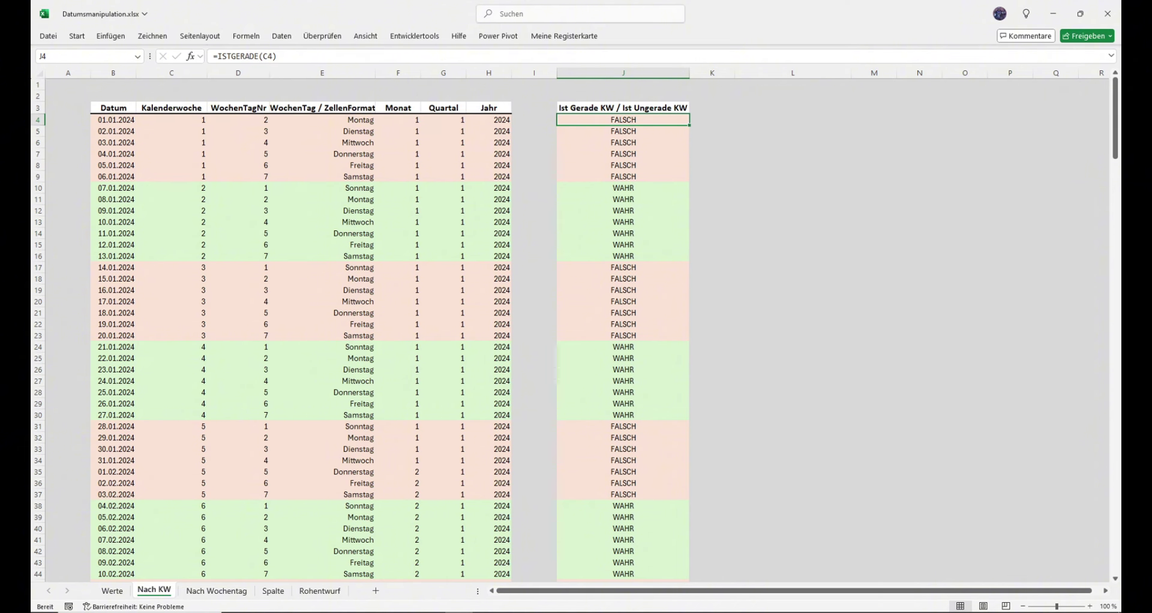
{"action": "left_click", "coordinate": [172, 119]}
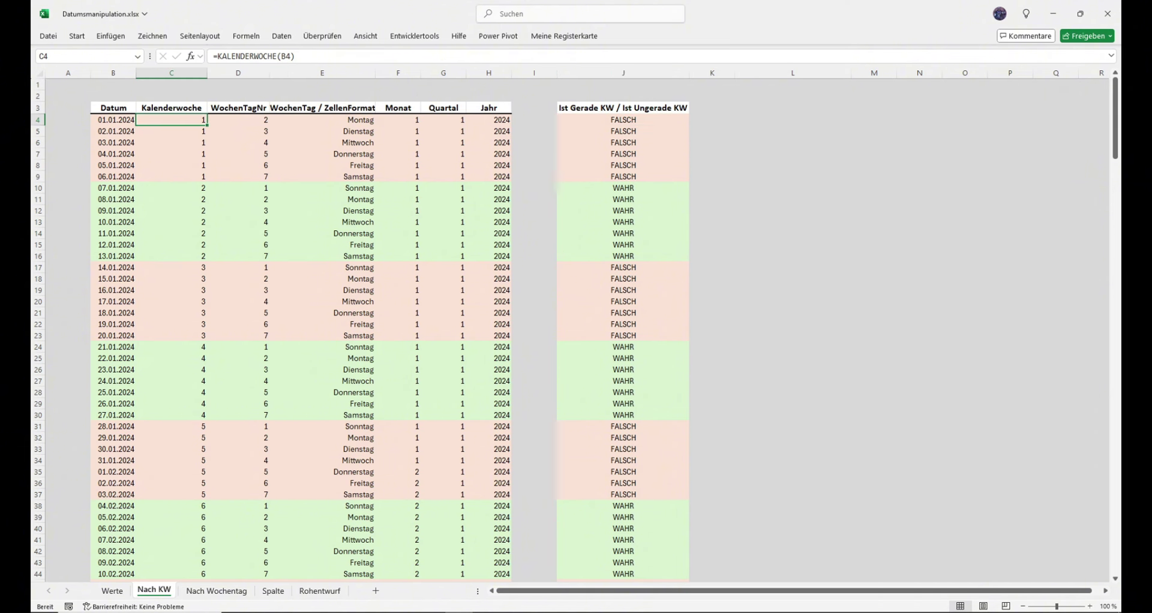
{"action": "left_click_drag", "start_coordinate": [171, 119], "coordinate": [171, 177]}
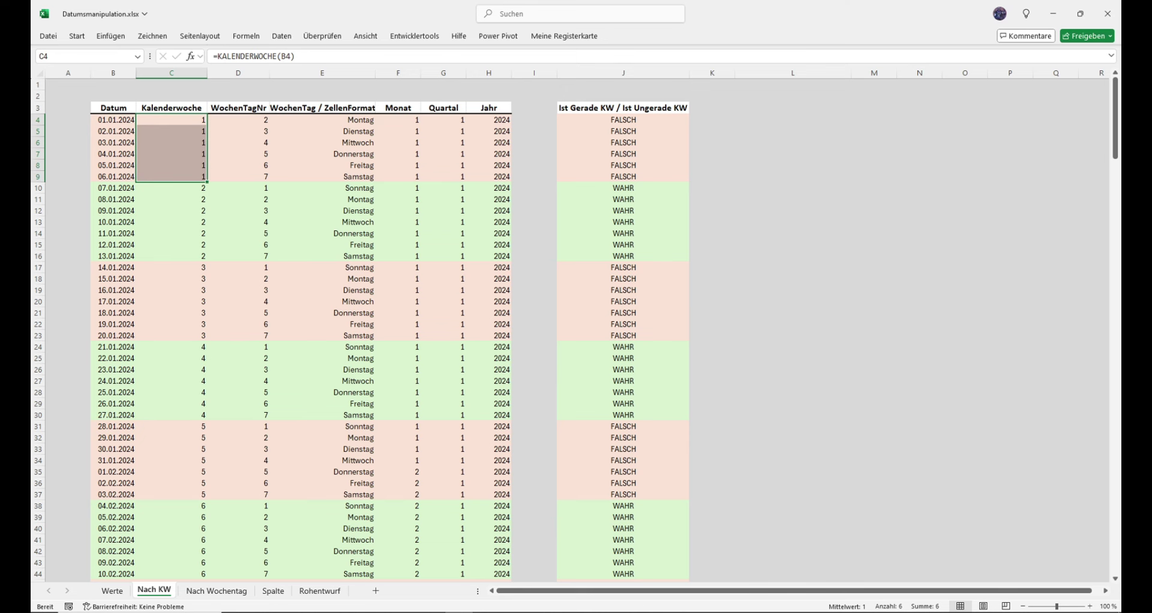
{"action": "left_click", "coordinate": [171, 188]}
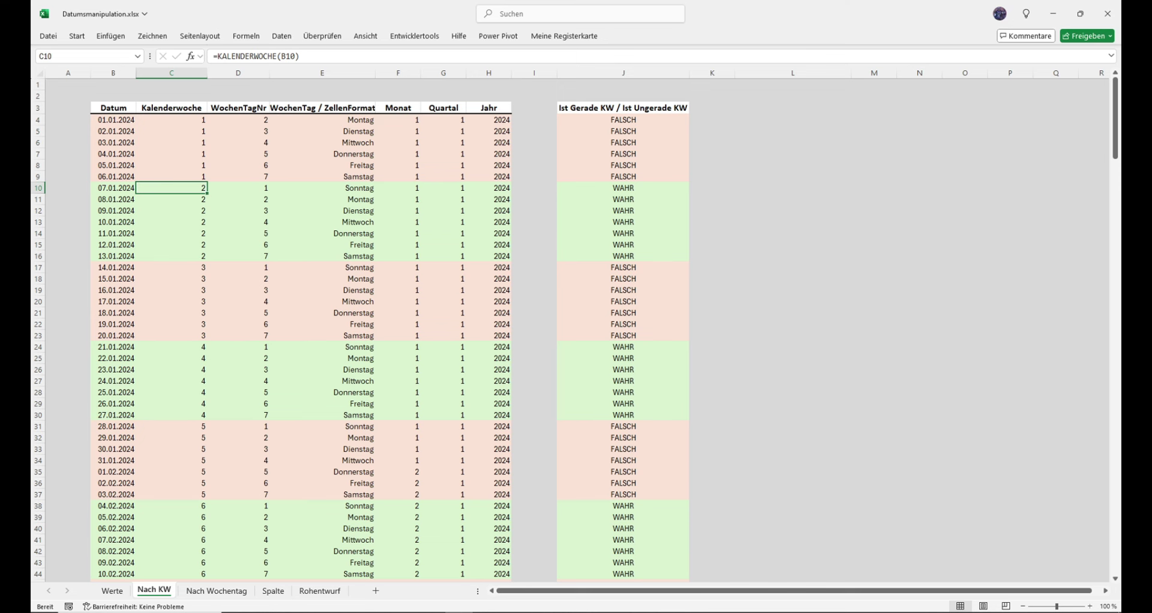
{"action": "left_click", "coordinate": [114, 120]}
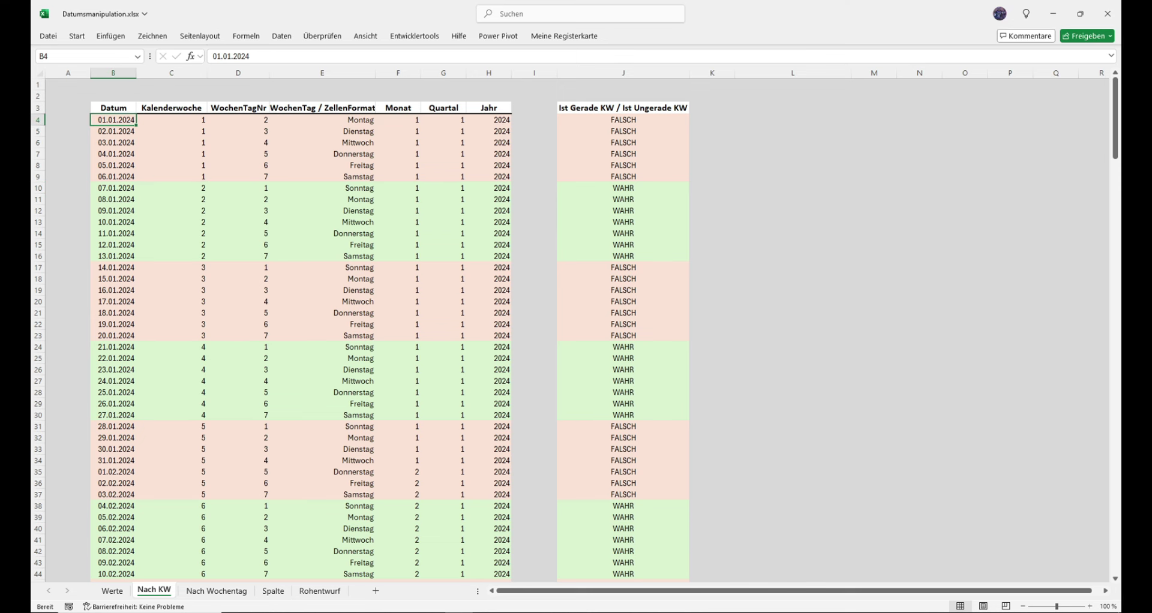
{"action": "left_click_drag", "start_coordinate": [113, 120], "coordinate": [513, 583]}
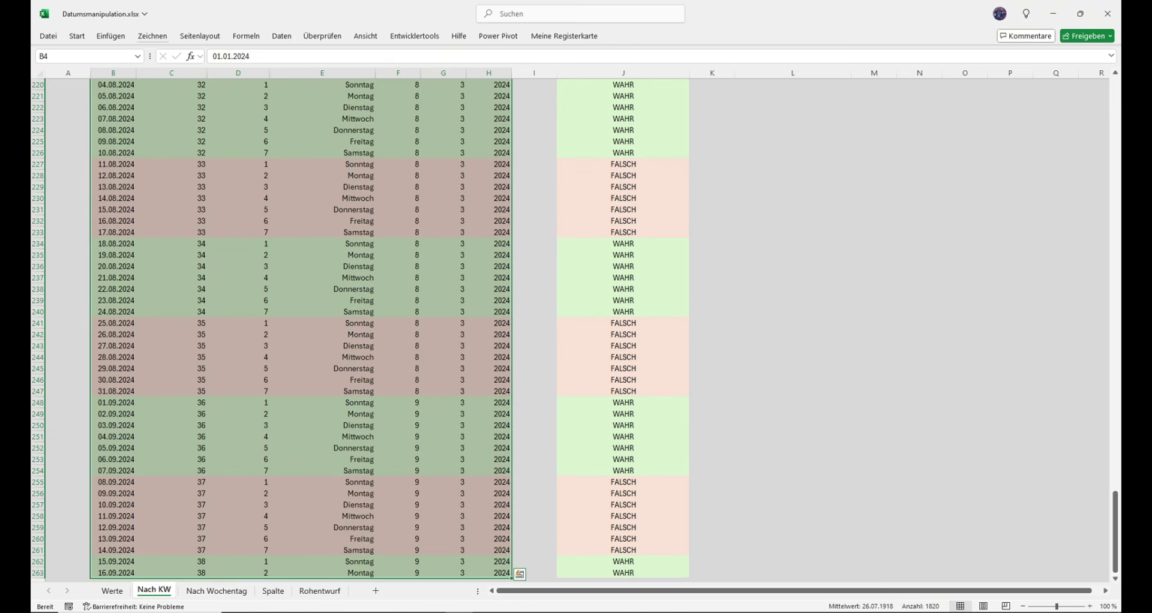
In Bedingte Formatierung's Regeln verwalten, open the =ISTGERADE($C4) rule in Regel bearbeiten
{"action": "left_click", "coordinate": [77, 36]}
{"action": "left_click", "coordinate": [601, 69]}
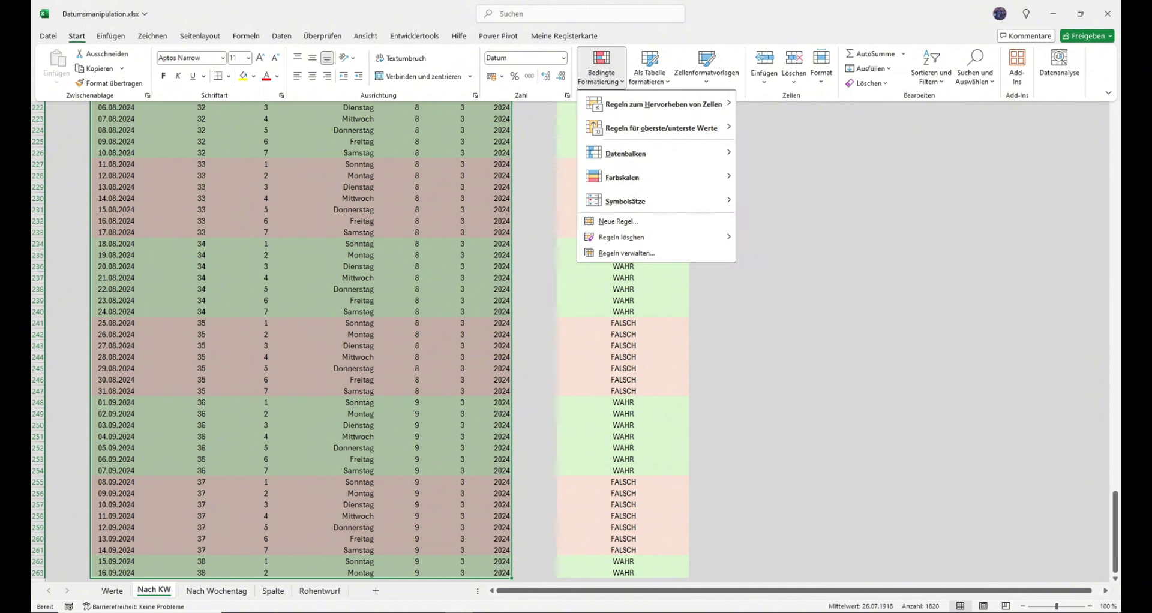
{"action": "left_click", "coordinate": [627, 253]}
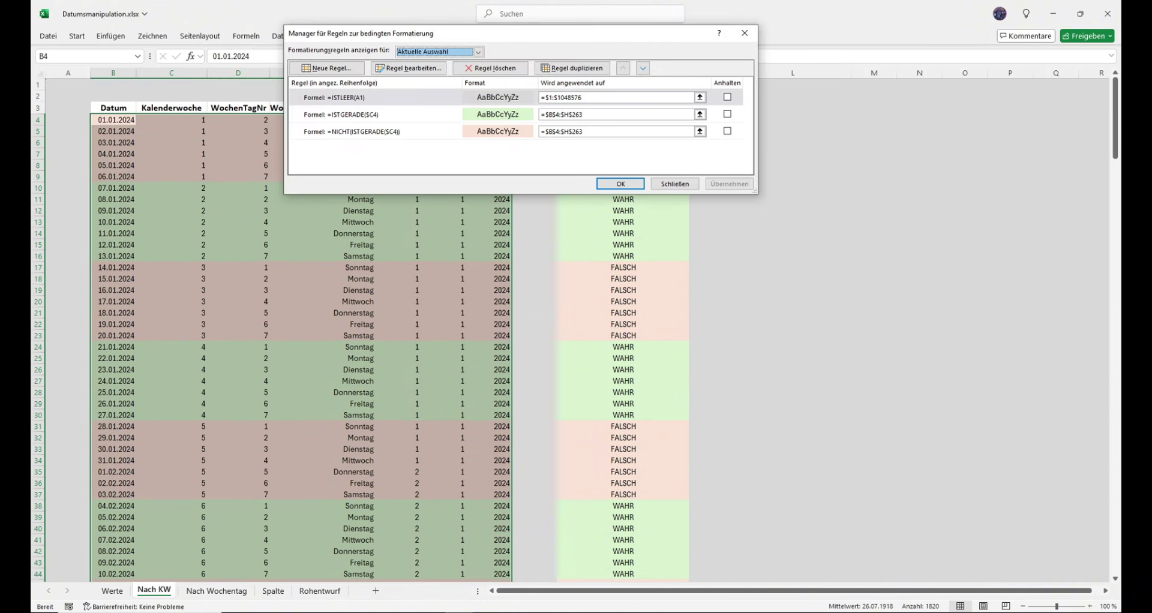
{"action": "left_click", "coordinate": [384, 114]}
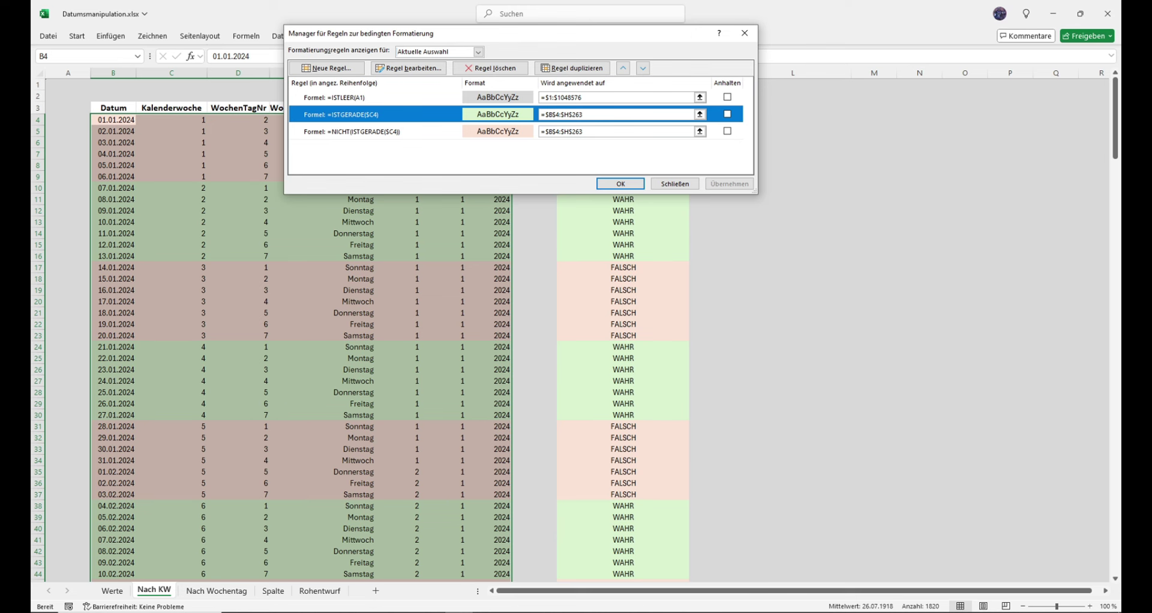
{"action": "left_click", "coordinate": [408, 68]}
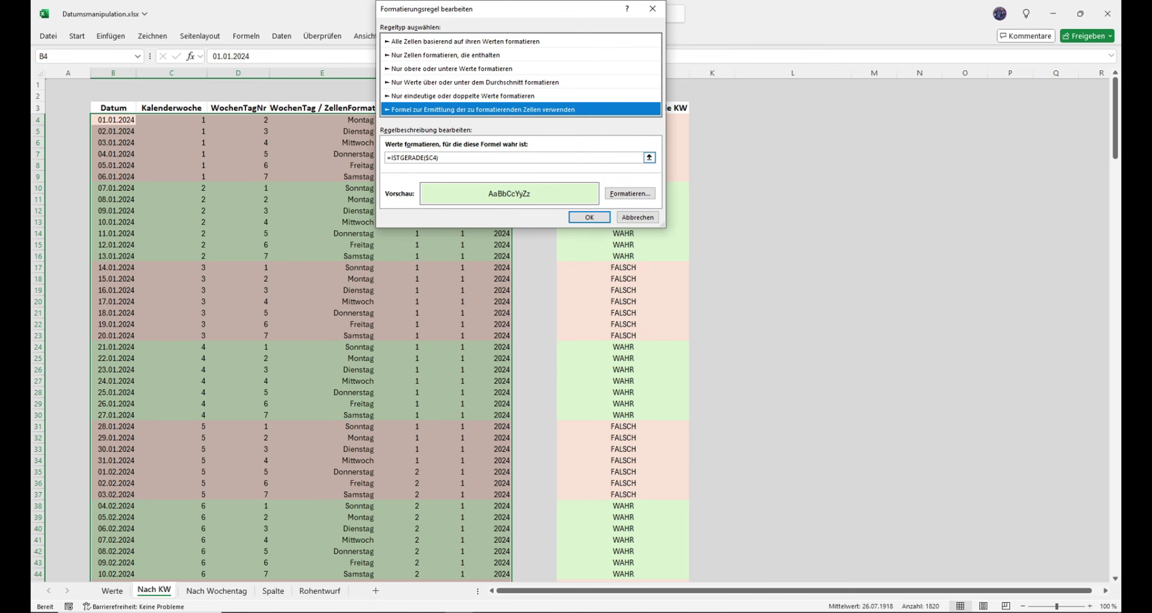
Delete the $ so the even-week rule formula reads =ISTGERADE(C4), and confirm it
{"action": "left_click", "coordinate": [427, 157]}
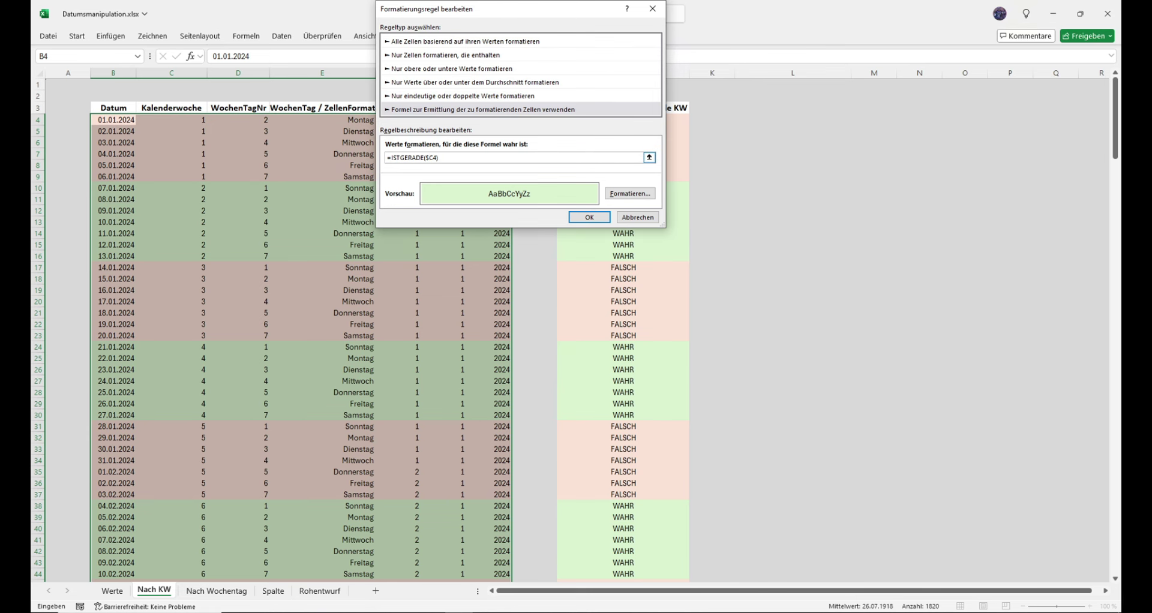
{"action": "key", "text": "BackSpace"}
{"action": "left_click", "coordinate": [589, 217]}
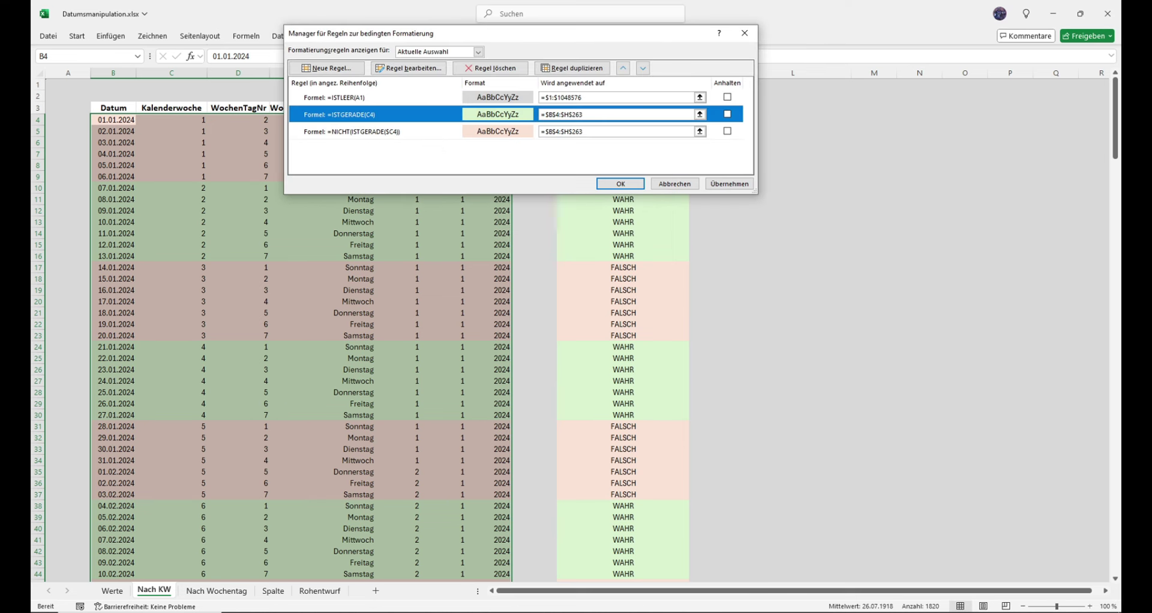
Restore the even-week rule to =ISTGERADE($C4), apply it, and select the odd-week NICHT(ISTGERADE) rule
{"action": "left_click", "coordinate": [729, 183]}
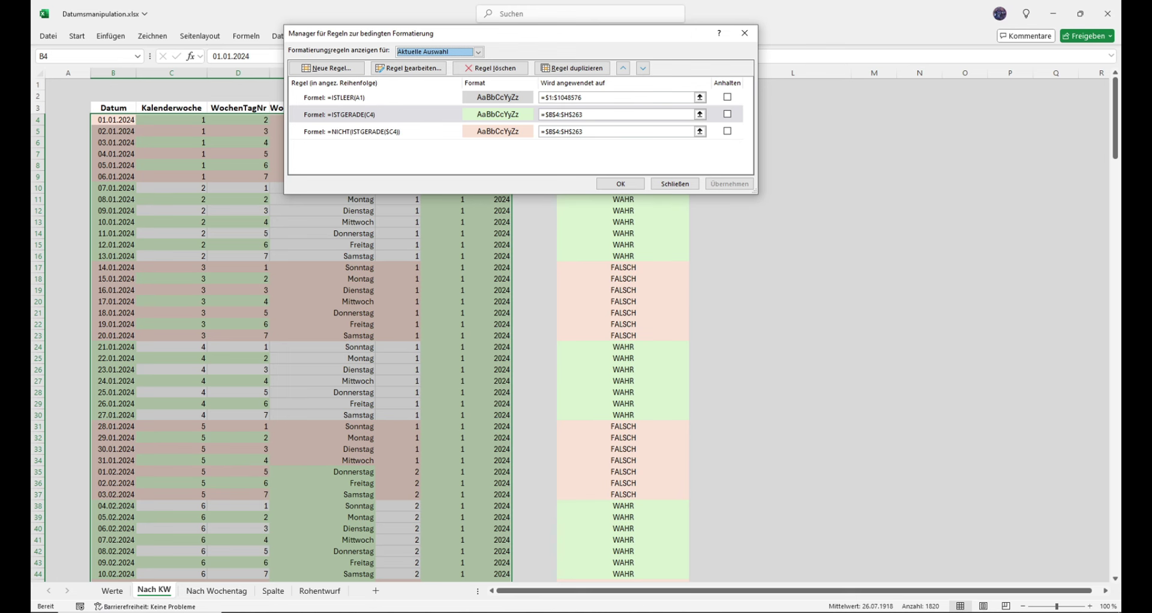
{"action": "left_click", "coordinate": [408, 68]}
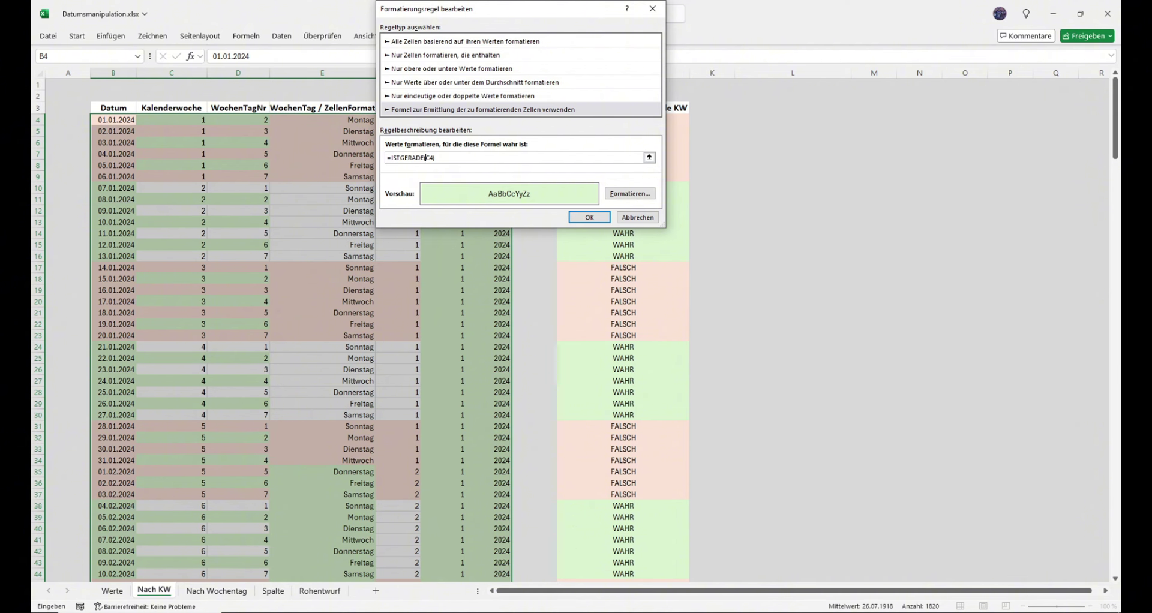
{"action": "type", "text": "$"}
{"action": "left_click", "coordinate": [589, 217]}
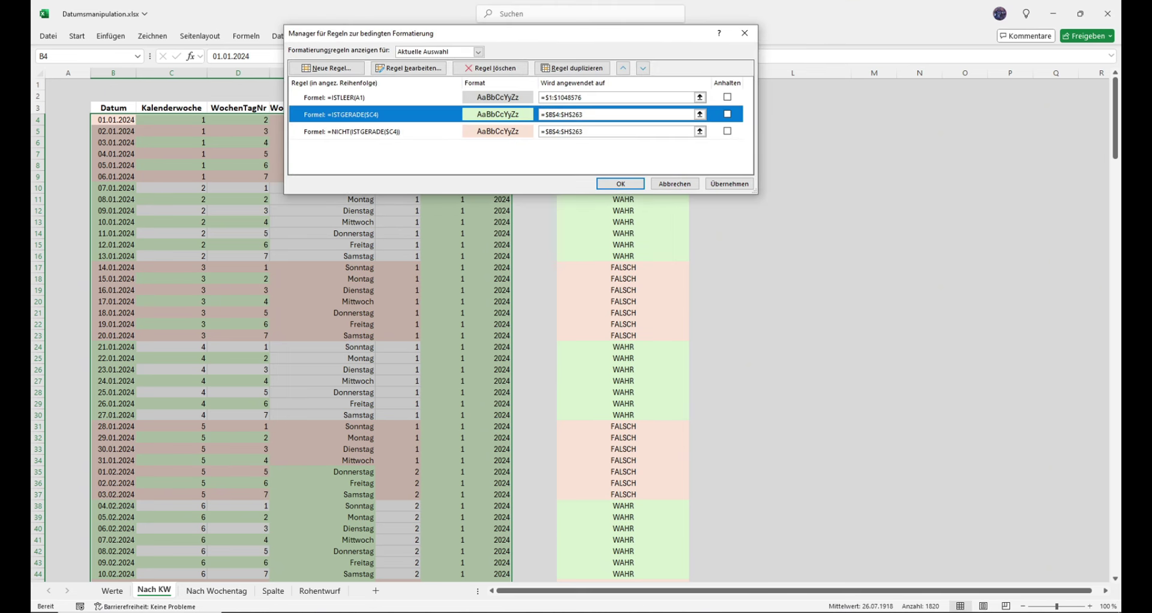
{"action": "left_click", "coordinate": [729, 183]}
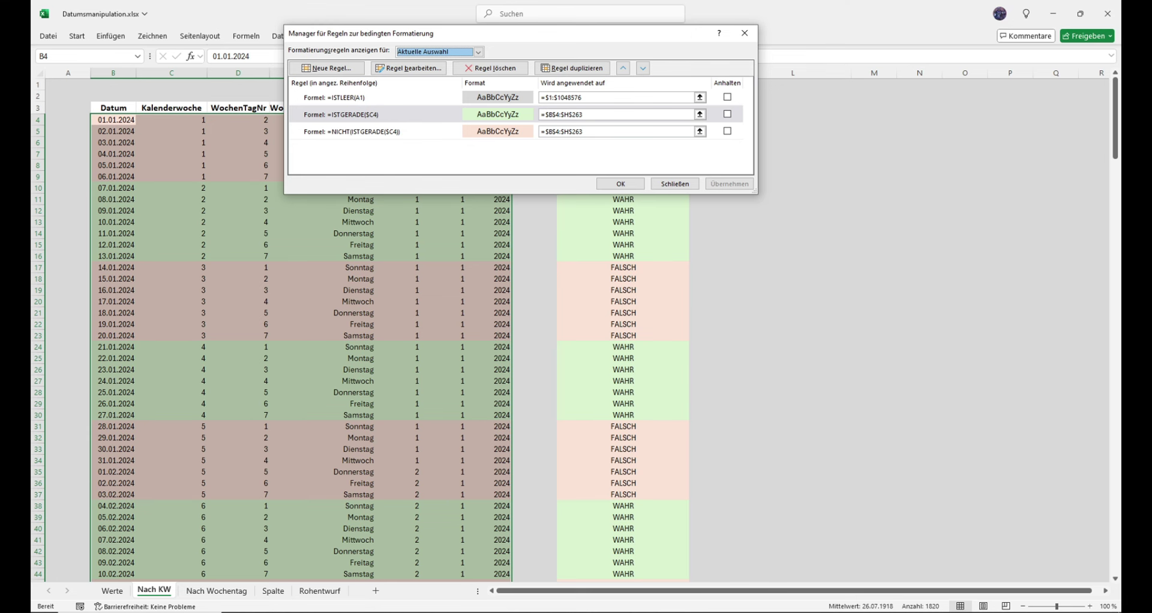
{"action": "left_click", "coordinate": [360, 131]}
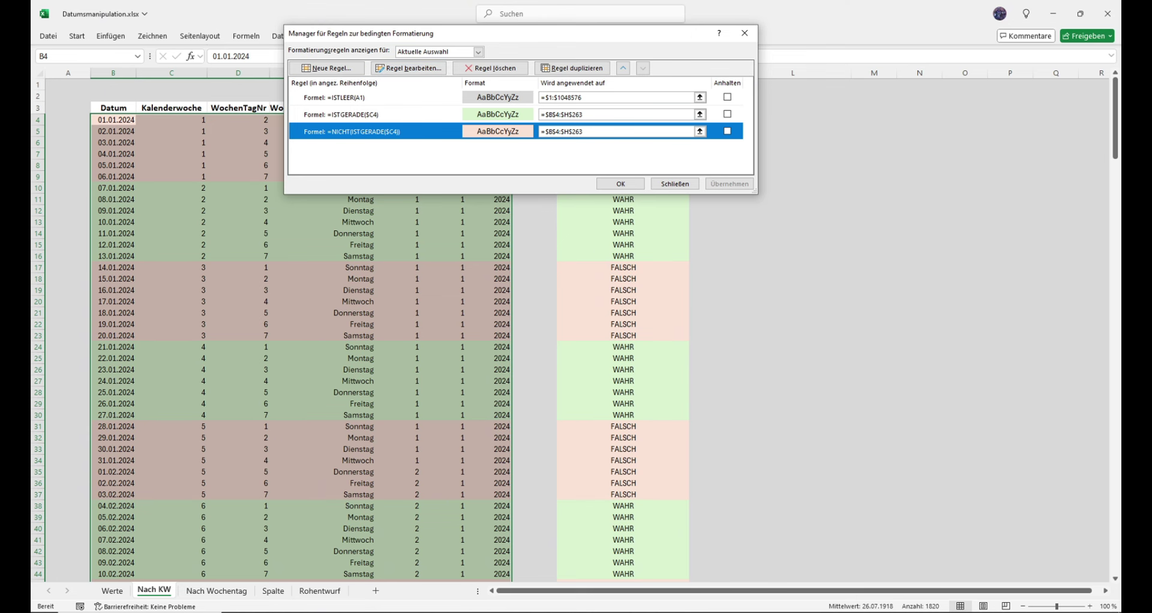
In the odd-week rule's formula, delete NICHT( and the trailing extra bracket
{"action": "left_click", "coordinate": [409, 68]}
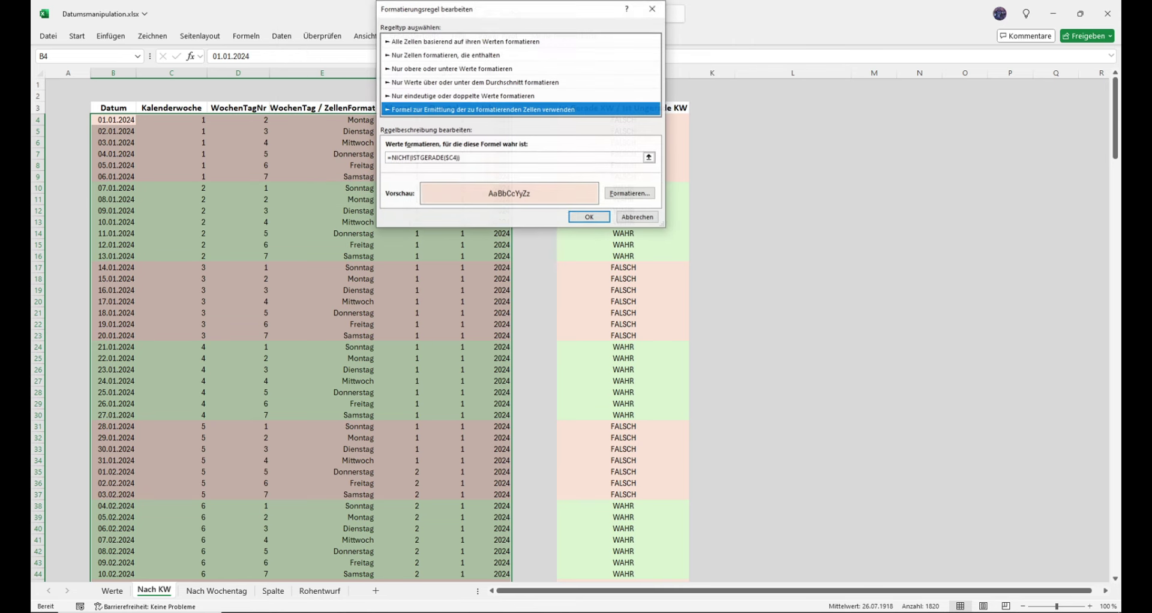
{"action": "left_click", "coordinate": [411, 157]}
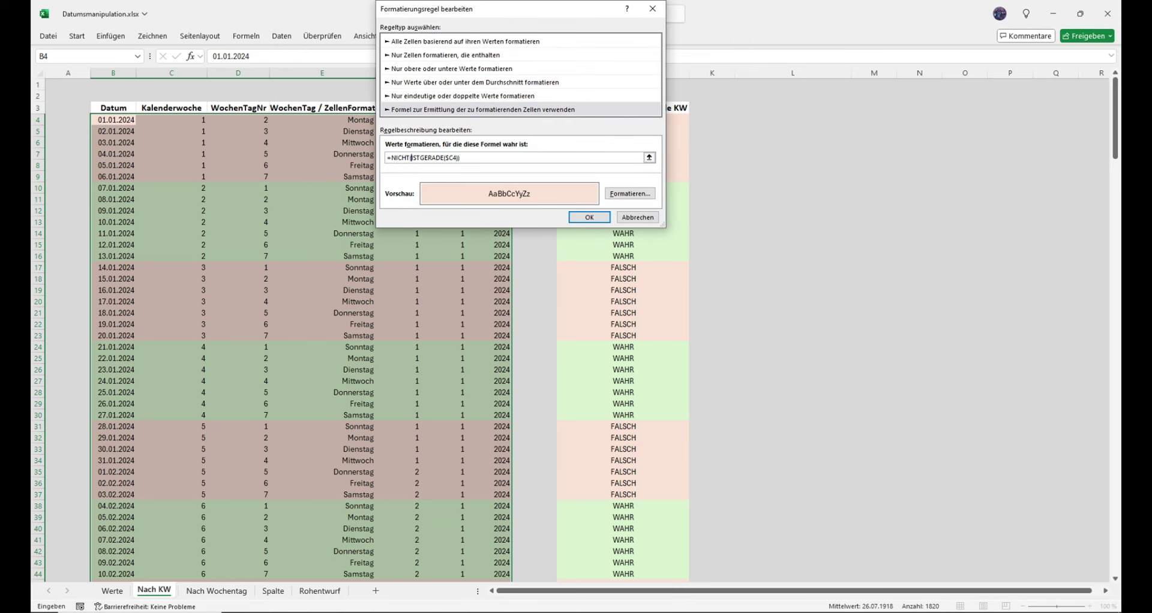
{"action": "key", "text": "BackSpace"}
{"action": "key", "text": "BackSpace"}
{"action": "key", "text": "BackSpace"}
{"action": "key", "text": "BackSpace"}
{"action": "key", "text": "BackSpace"}
{"action": "key", "text": "BackSpace"}
{"action": "key", "text": "End"}
{"action": "left_click", "coordinate": [441, 157]}
Complete the odd-week rule as =ISTUNGERADE($C4), apply both week rules, and close the rules manager
{"action": "type", "text": "UN"}
{"action": "left_click", "coordinate": [589, 217]}
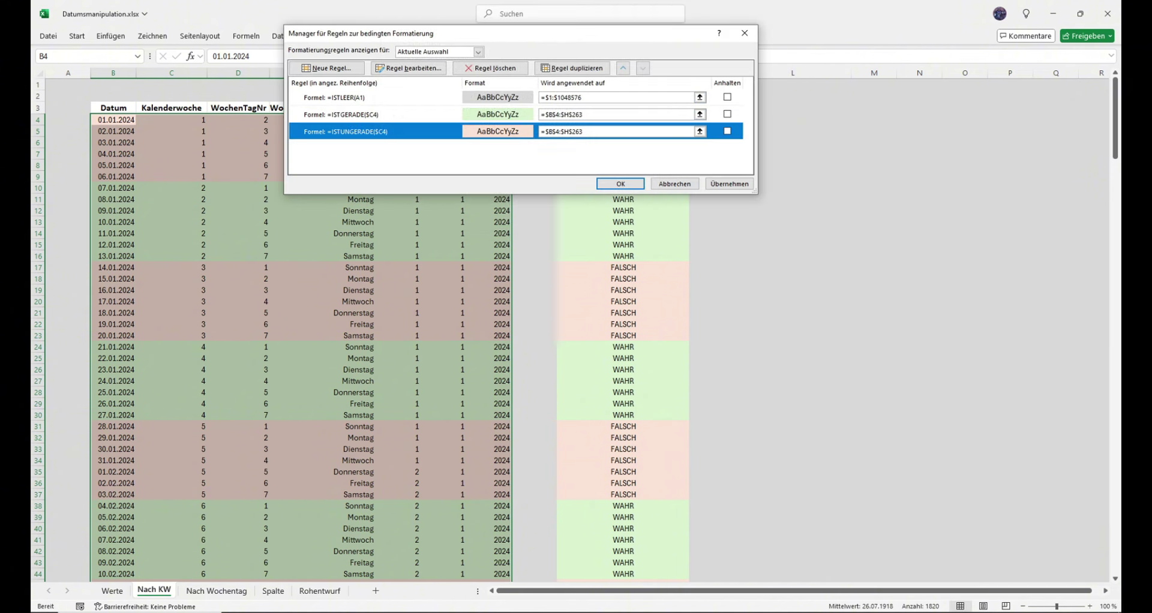
{"action": "left_click", "coordinate": [729, 183]}
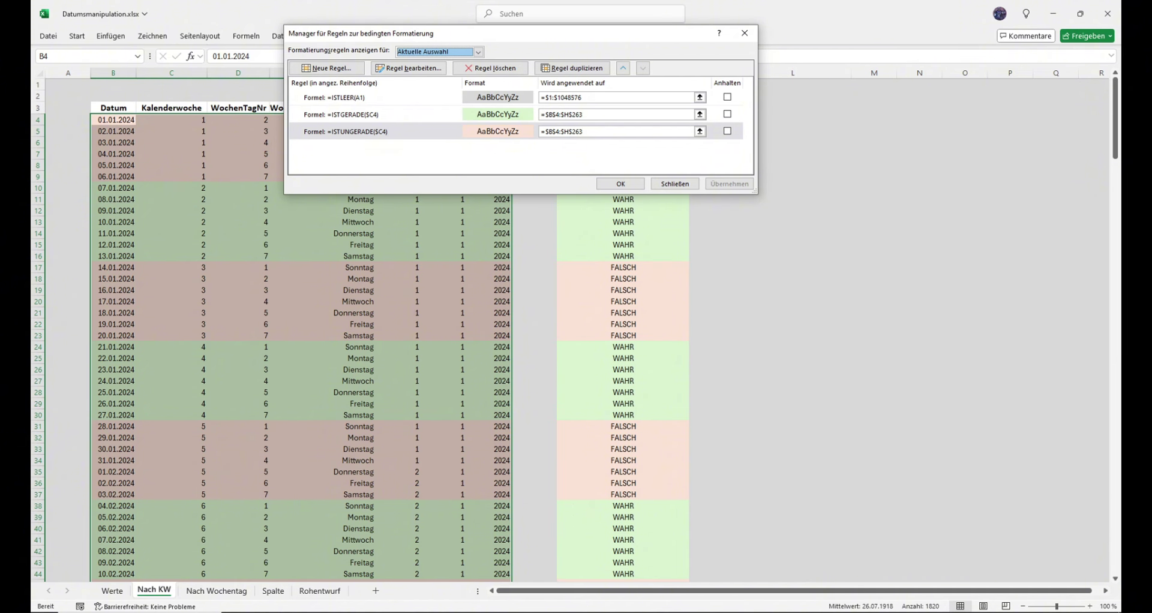
{"action": "left_click", "coordinate": [348, 131]}
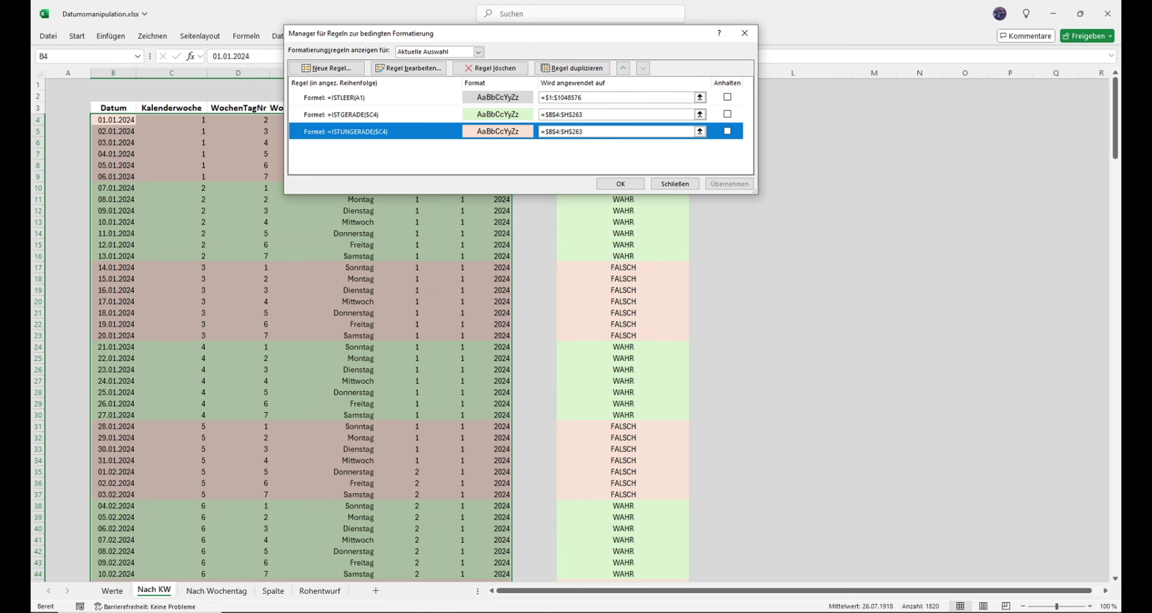
{"action": "left_click", "coordinate": [354, 114]}
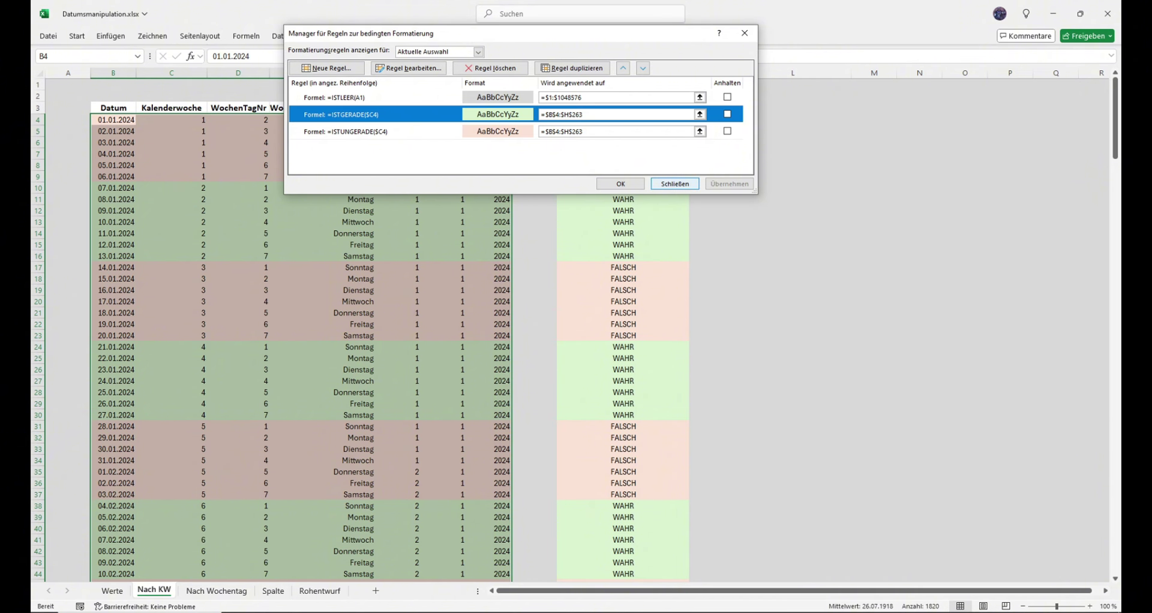
{"action": "left_click", "coordinate": [674, 183]}
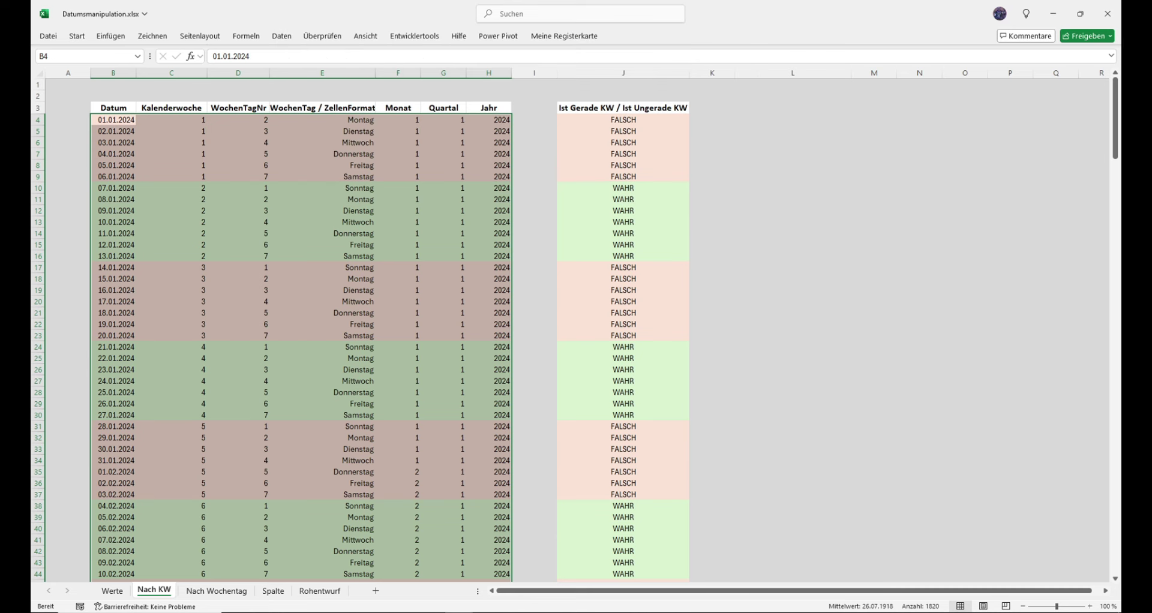
Check the J4 and C4 formulas, mark the week rows in column C, then go to Nach Wochentag
{"action": "left_click", "coordinate": [624, 120]}
{"action": "left_click", "coordinate": [171, 119]}
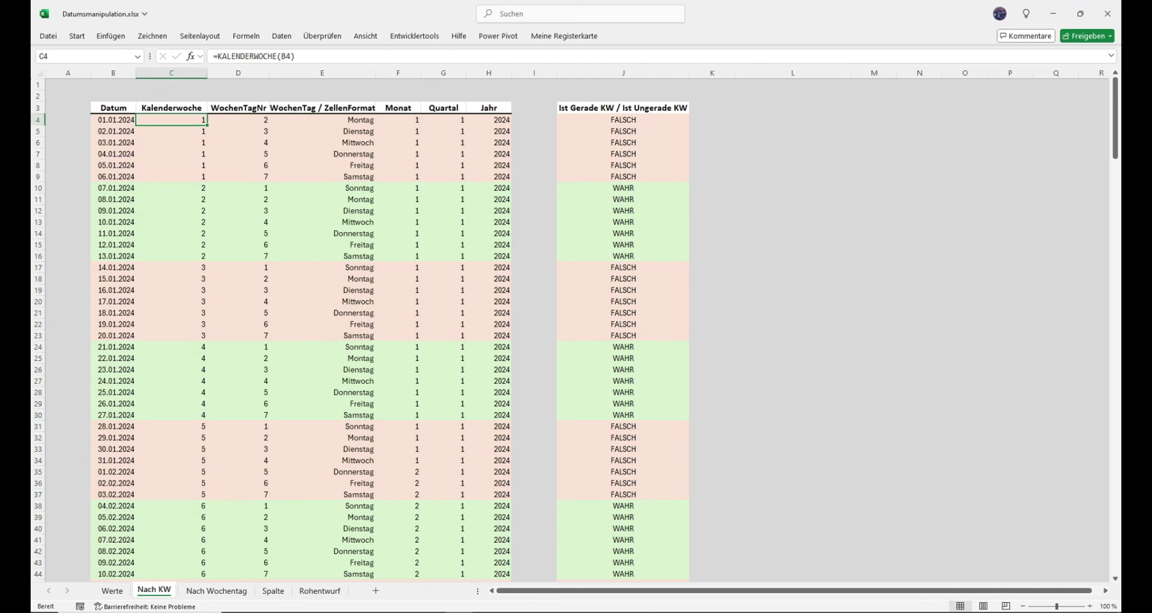
{"action": "left_click_drag", "start_coordinate": [172, 119], "coordinate": [172, 256]}
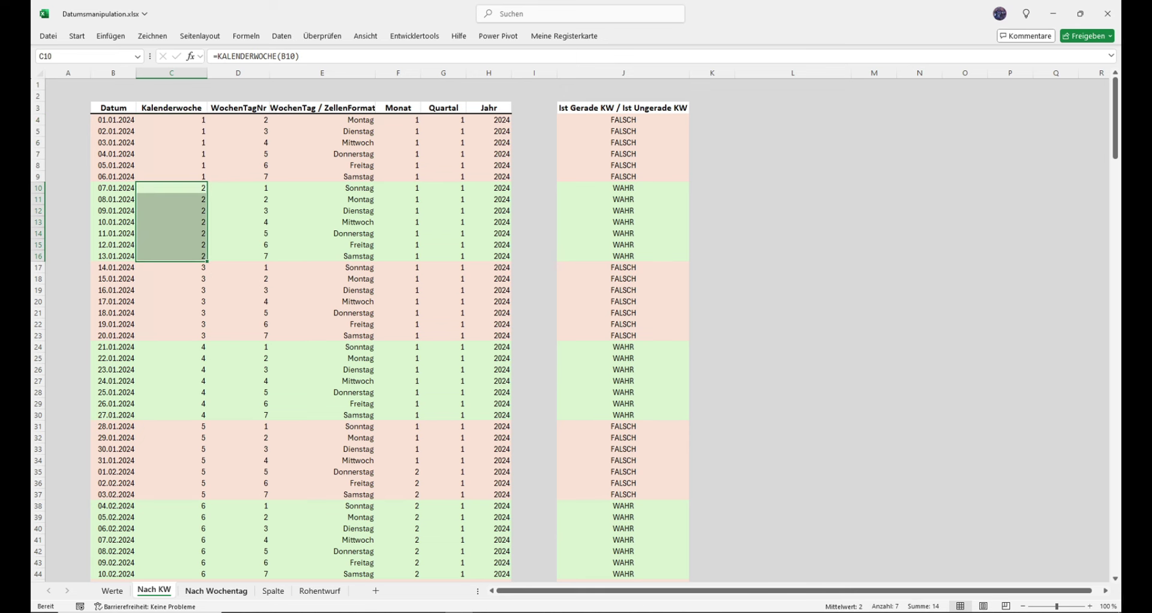
{"action": "left_click", "coordinate": [216, 591]}
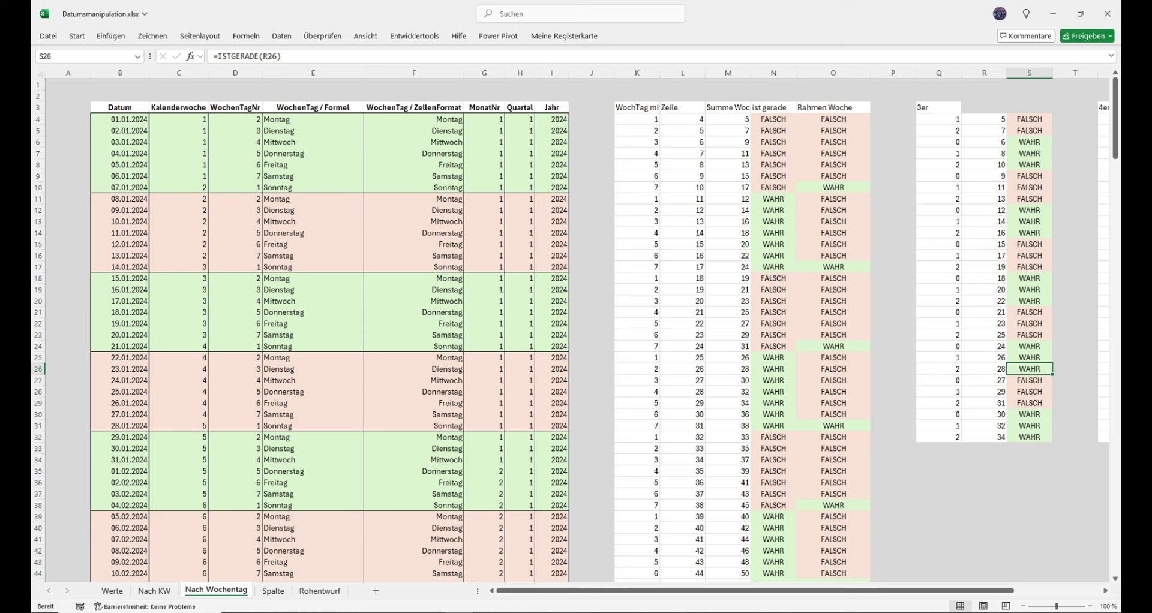
{"action": "left_click", "coordinate": [312, 119]}
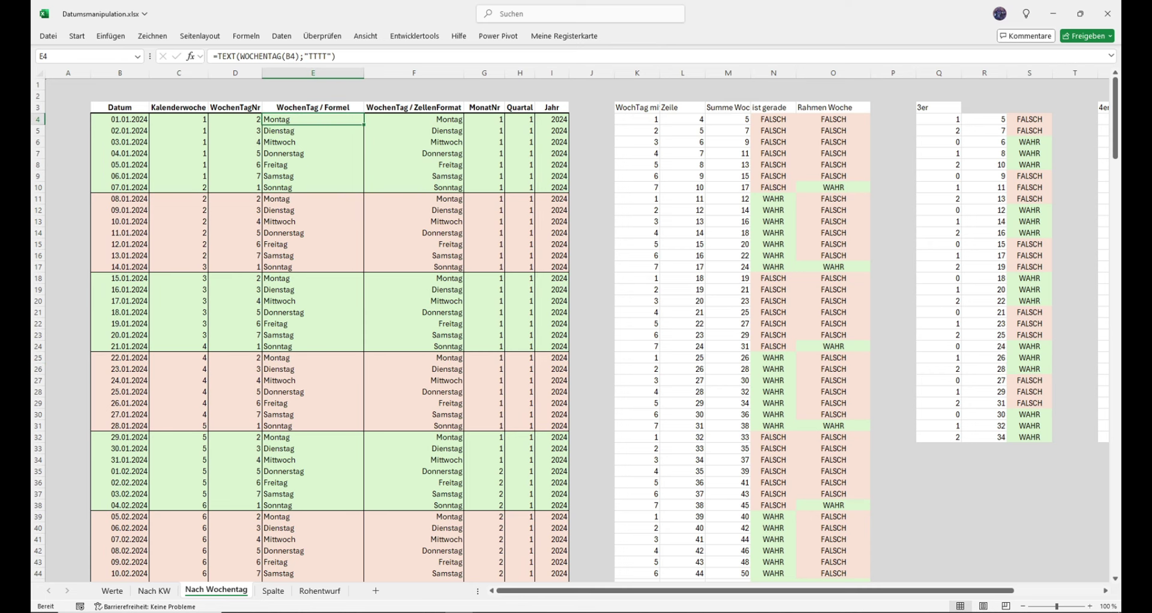
{"action": "key", "text": "shift+Down"}
{"action": "key", "text": "shift+Down"}
{"action": "key", "text": "shift+Down"}
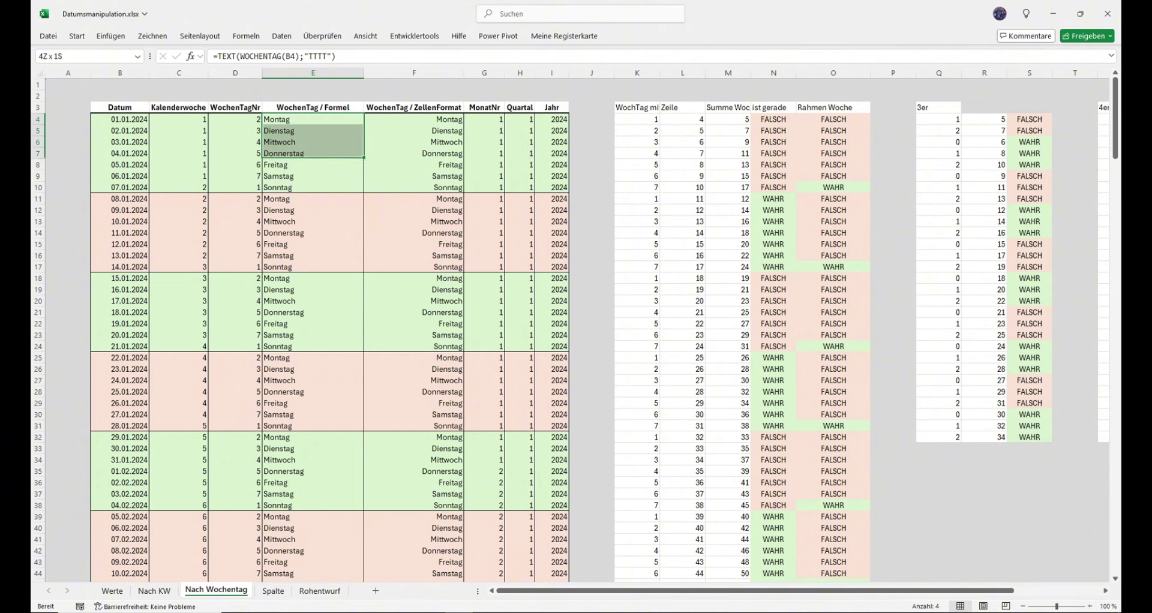
{"action": "key", "text": "shift+Down"}
{"action": "key", "text": "shift+Down"}
{"action": "key", "text": "shift+Down"}
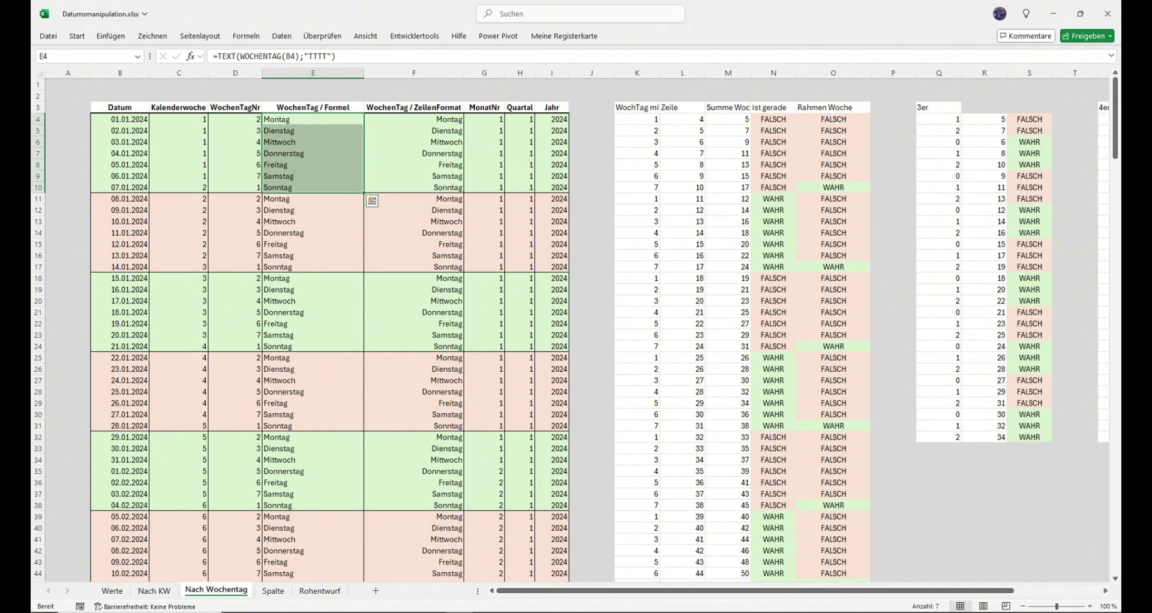
{"action": "left_click_drag", "start_coordinate": [312, 199], "coordinate": [312, 267]}
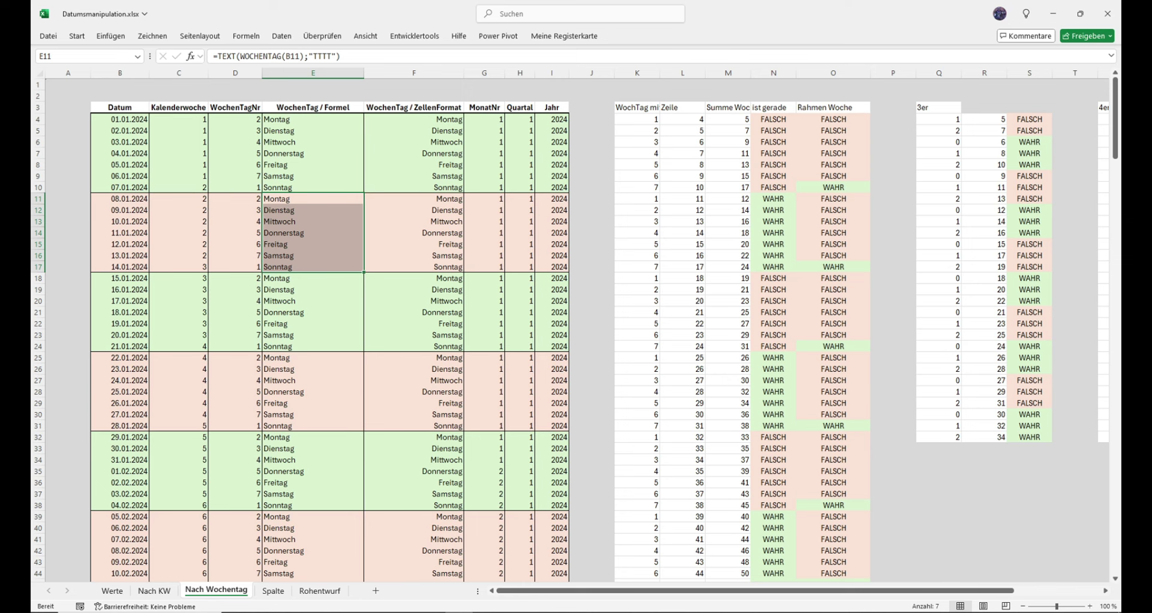
{"action": "left_click", "coordinate": [637, 119]}
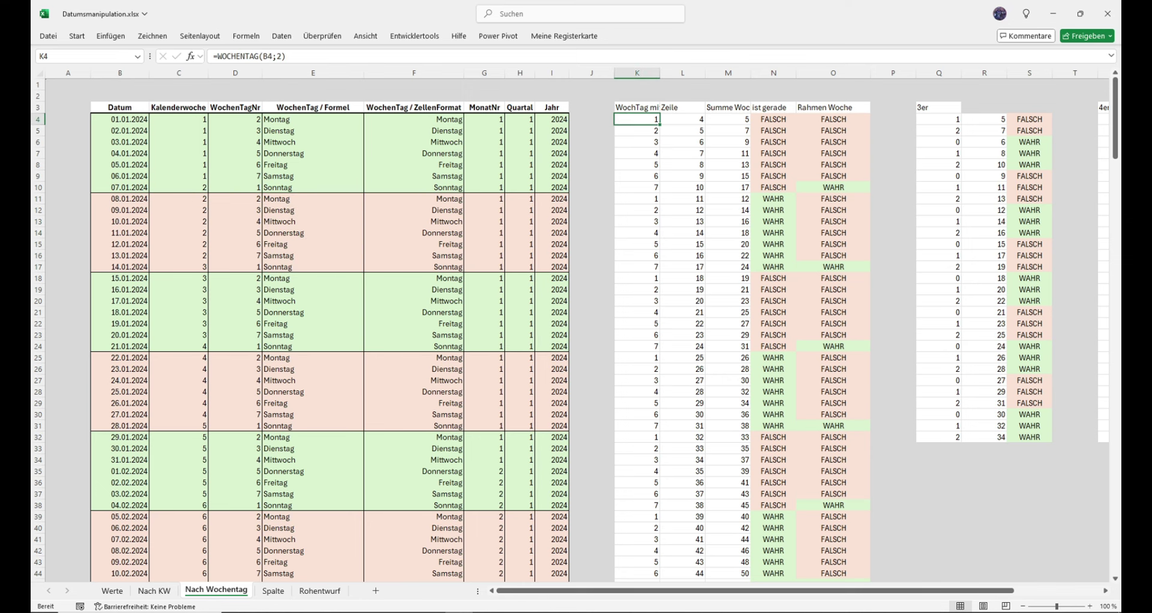
{"action": "key", "text": "shift+Down"}
{"action": "key", "text": "shift+Down"}
{"action": "key", "text": "shift+Down"}
{"action": "key", "text": "shift+Down"}
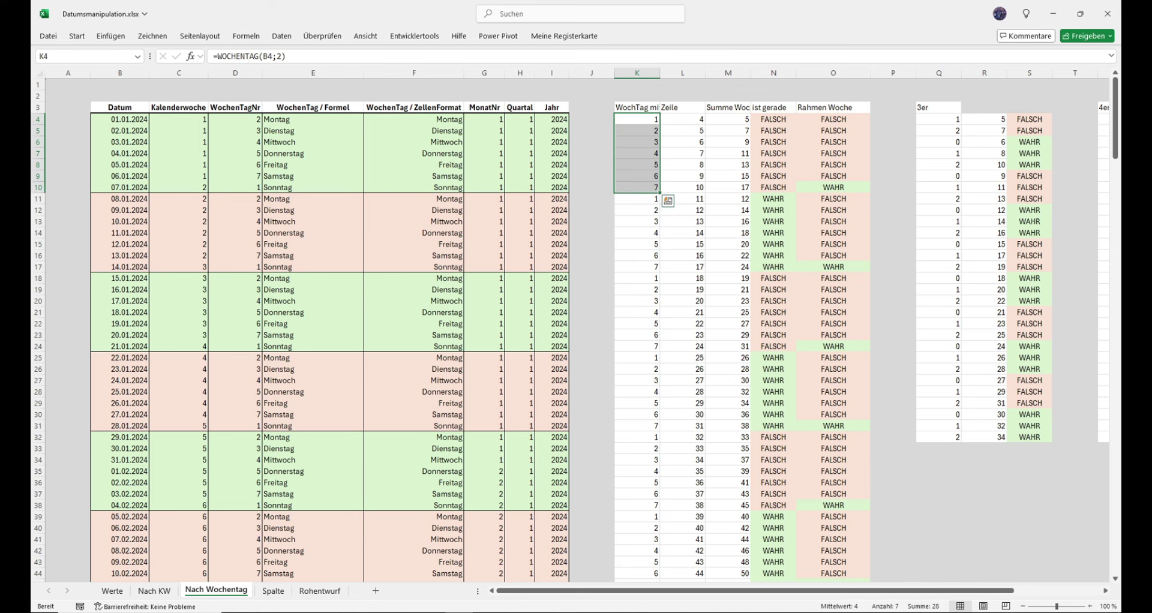
{"action": "left_click", "coordinate": [637, 118]}
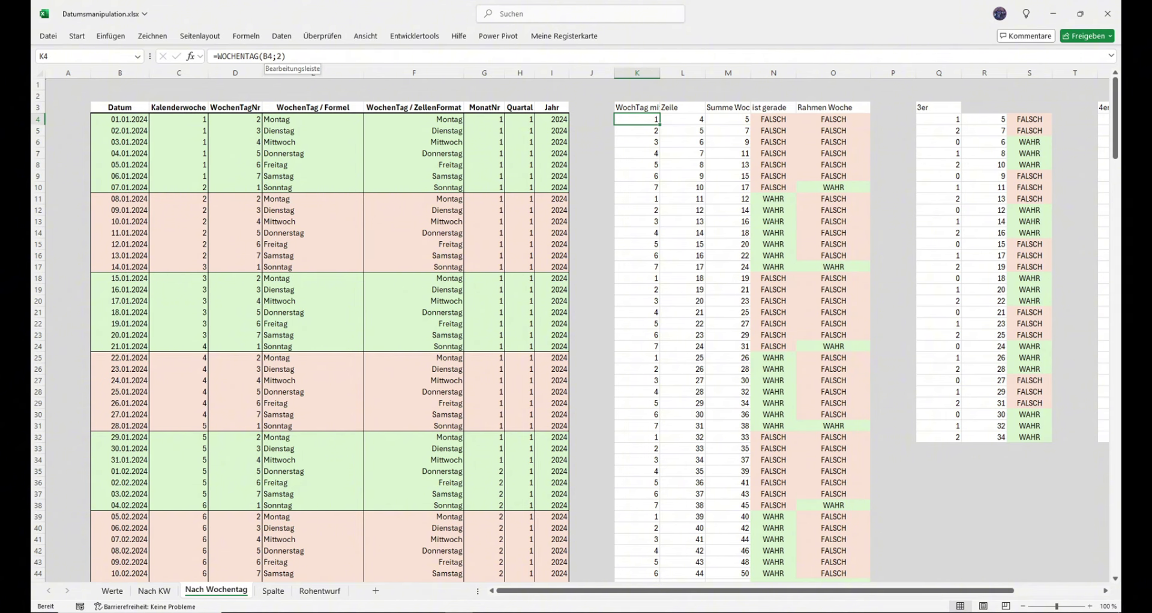
{"action": "left_click", "coordinate": [191, 56]}
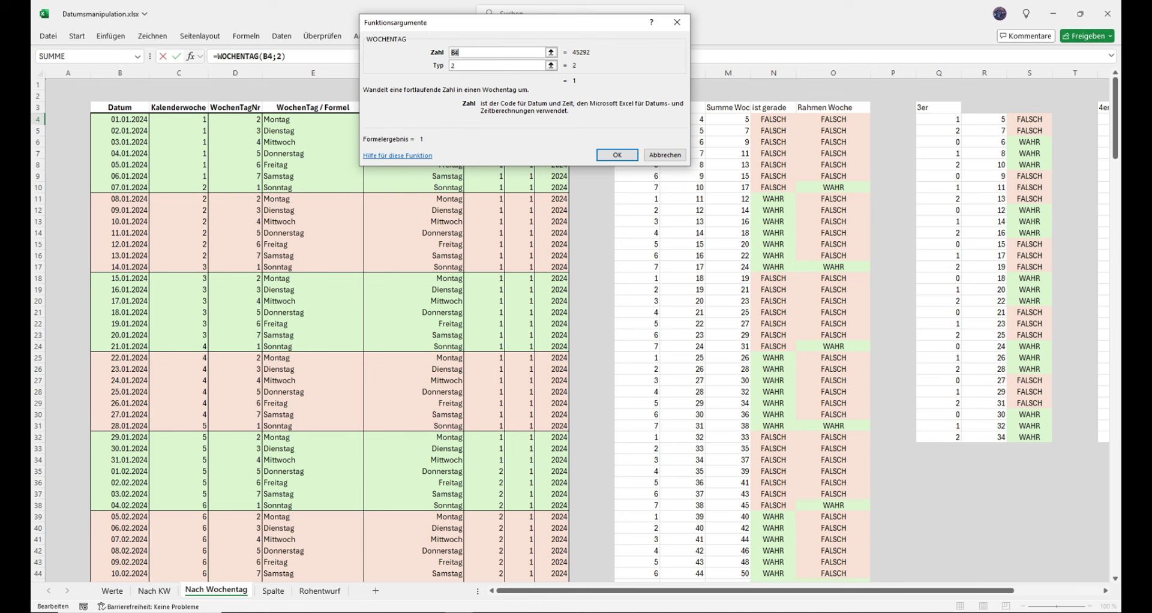
{"action": "key", "text": "Tab"}
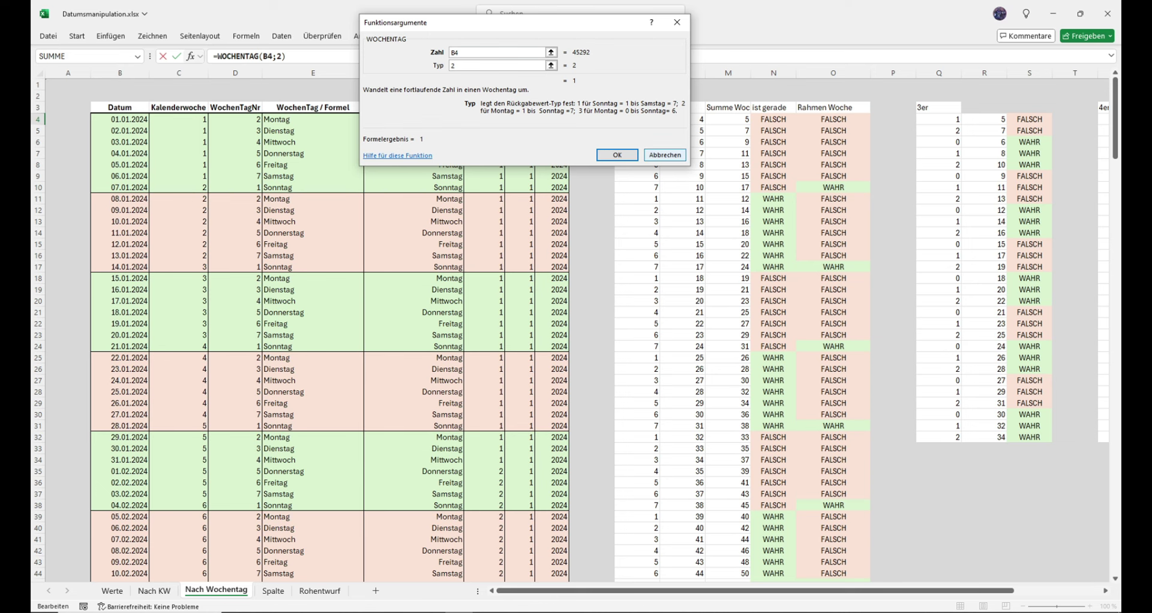
{"action": "left_click", "coordinate": [665, 155]}
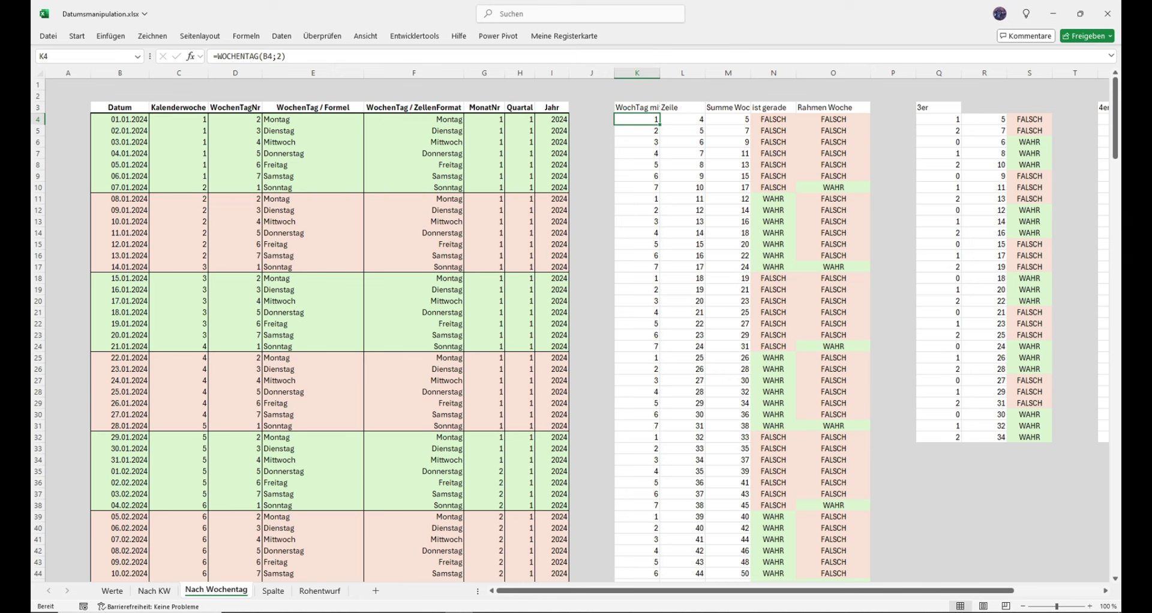
{"action": "key", "text": "shift+Down"}
{"action": "key", "text": "shift+Down"}
{"action": "key", "text": "shift+Down"}
{"action": "key", "text": "shift+Down"}
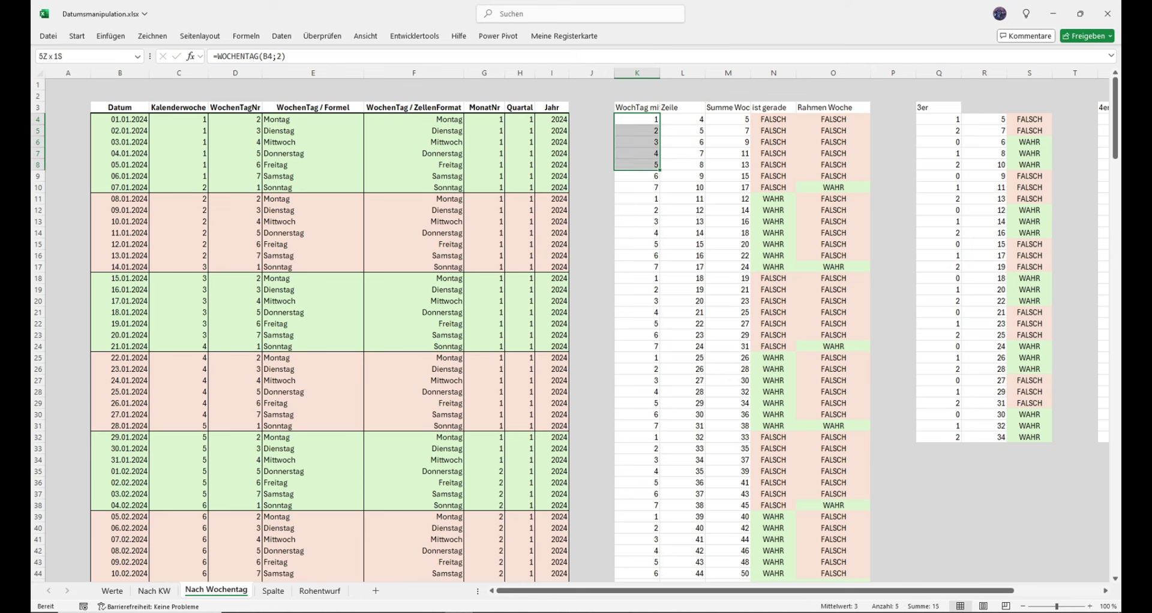
{"action": "key", "text": "shift+Down"}
{"action": "key", "text": "shift+Down"}
{"action": "left_click", "coordinate": [637, 199]}
{"action": "key", "text": "shift+Down"}
{"action": "key", "text": "shift+Down"}
{"action": "key", "text": "shift+Down"}
{"action": "key", "text": "shift+Down"}
{"action": "key", "text": "shift+Down"}
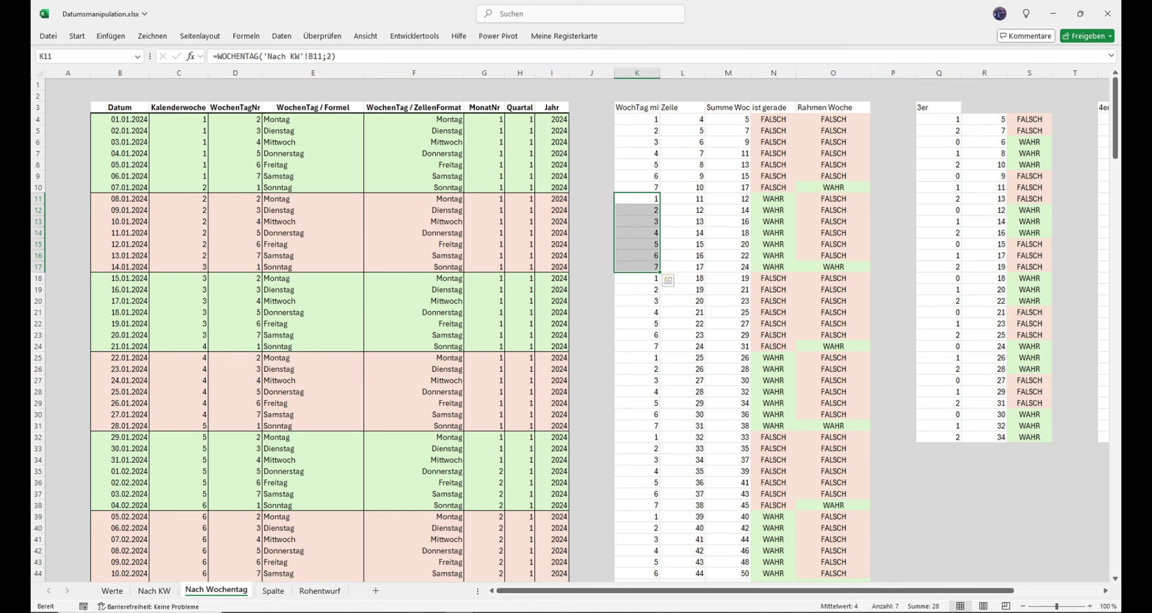
{"action": "left_click", "coordinate": [638, 120]}
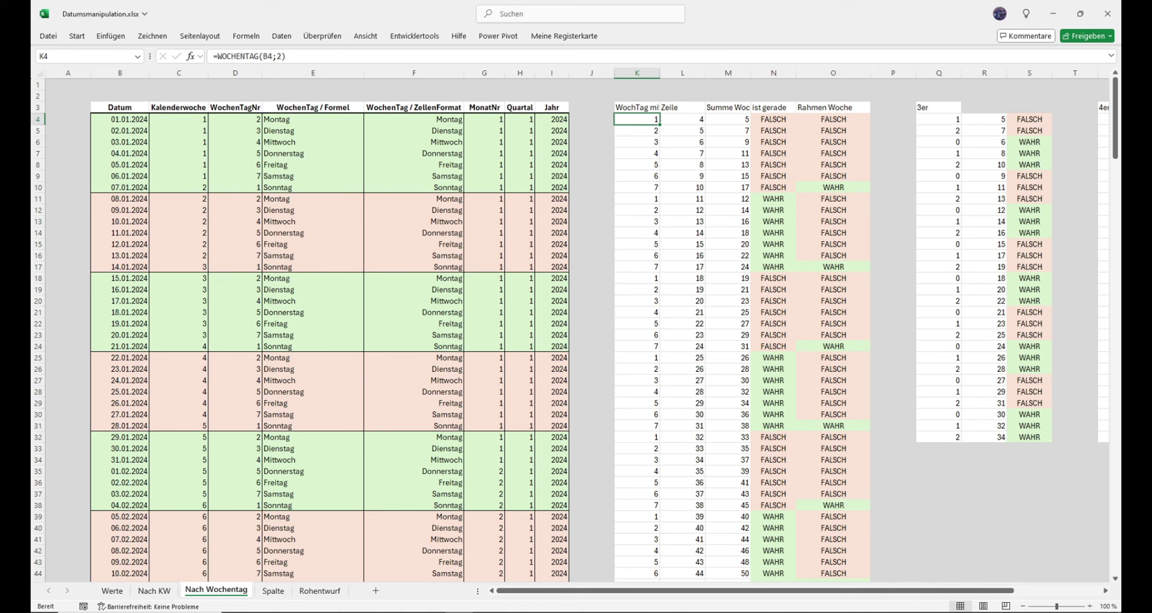
{"action": "left_click", "coordinate": [684, 119]}
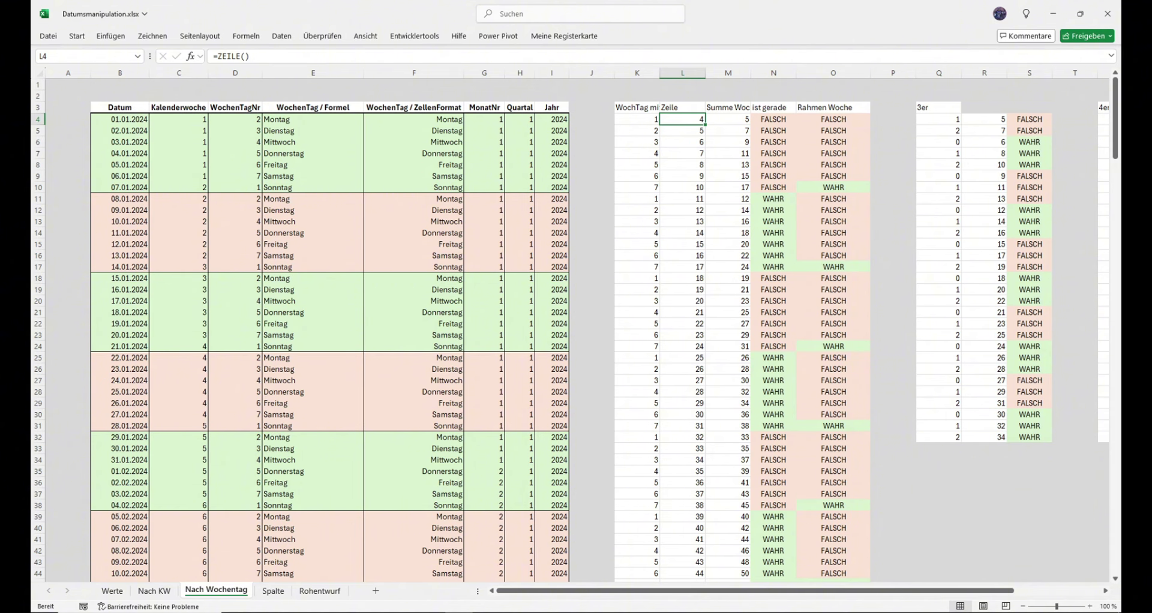
{"action": "left_click", "coordinate": [191, 56]}
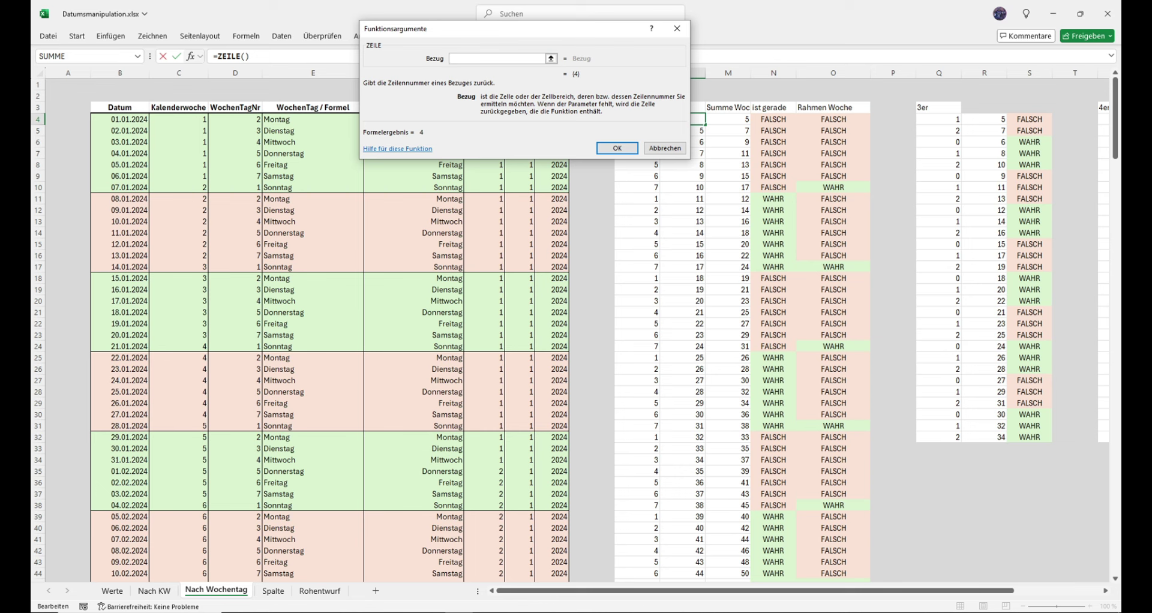
{"action": "left_click", "coordinate": [665, 147]}
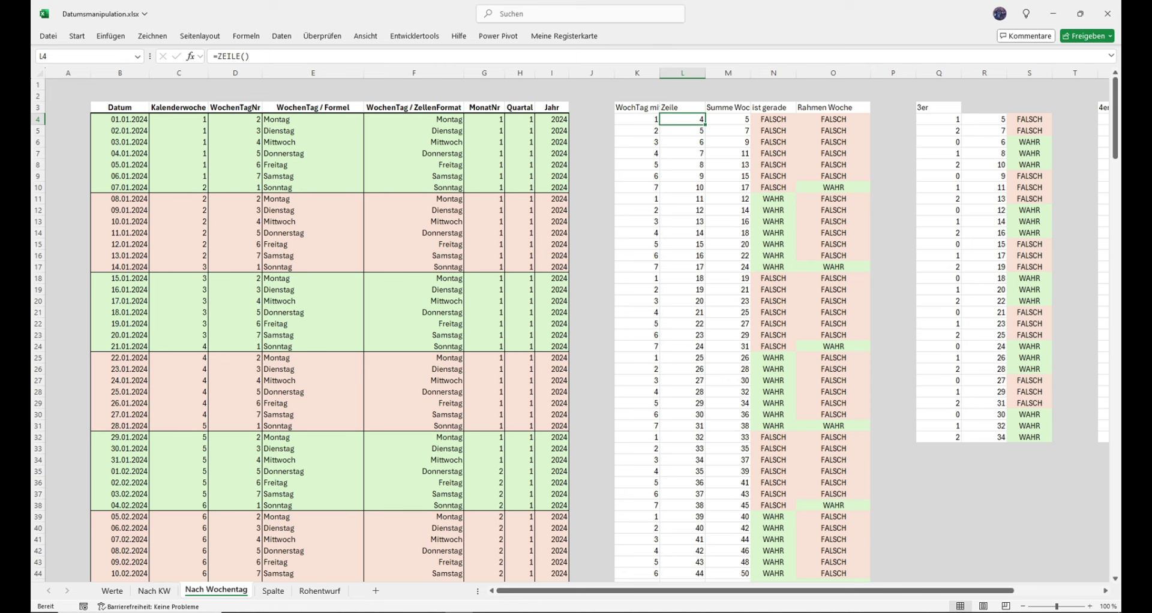
{"action": "left_click", "coordinate": [637, 118]}
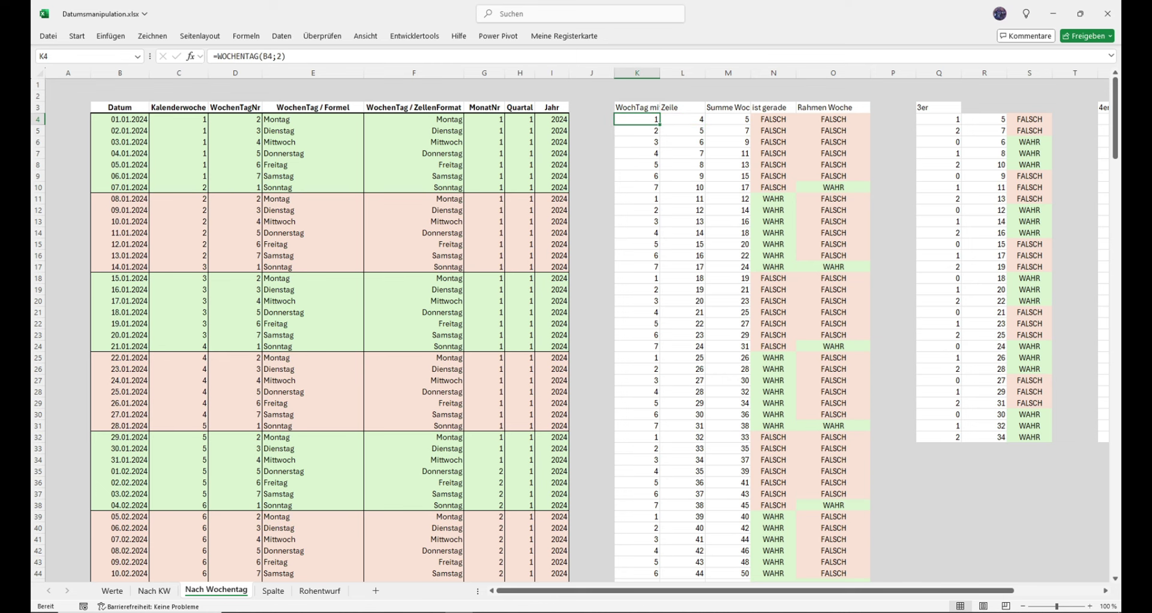
{"action": "left_click", "coordinate": [683, 119]}
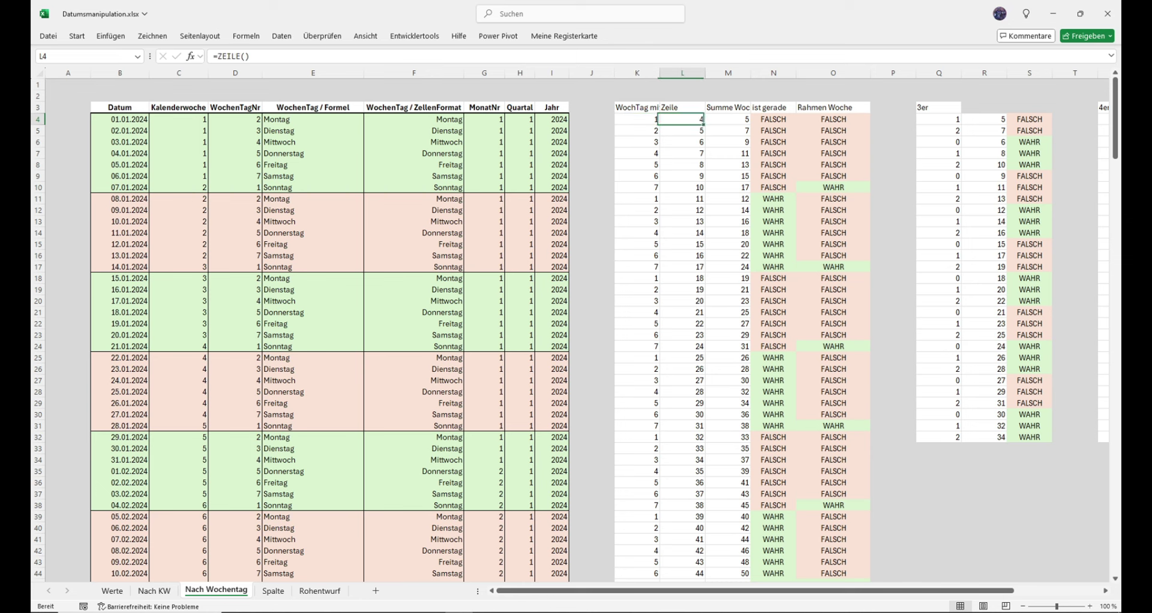
{"action": "left_click", "coordinate": [728, 119]}
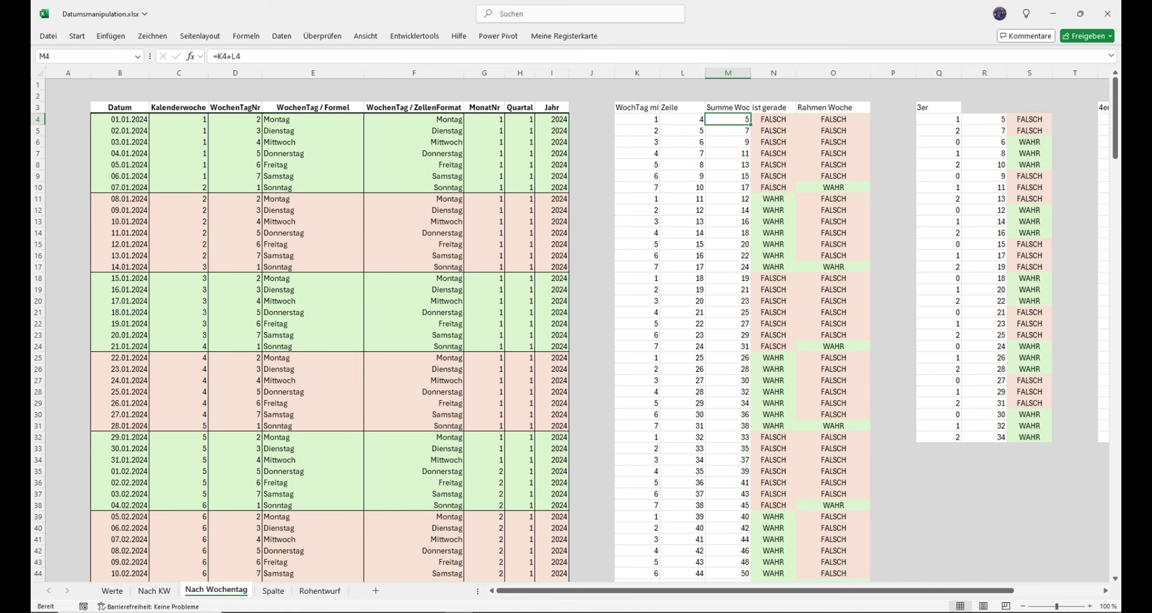
{"action": "left_click_drag", "start_coordinate": [728, 119], "coordinate": [729, 188]}
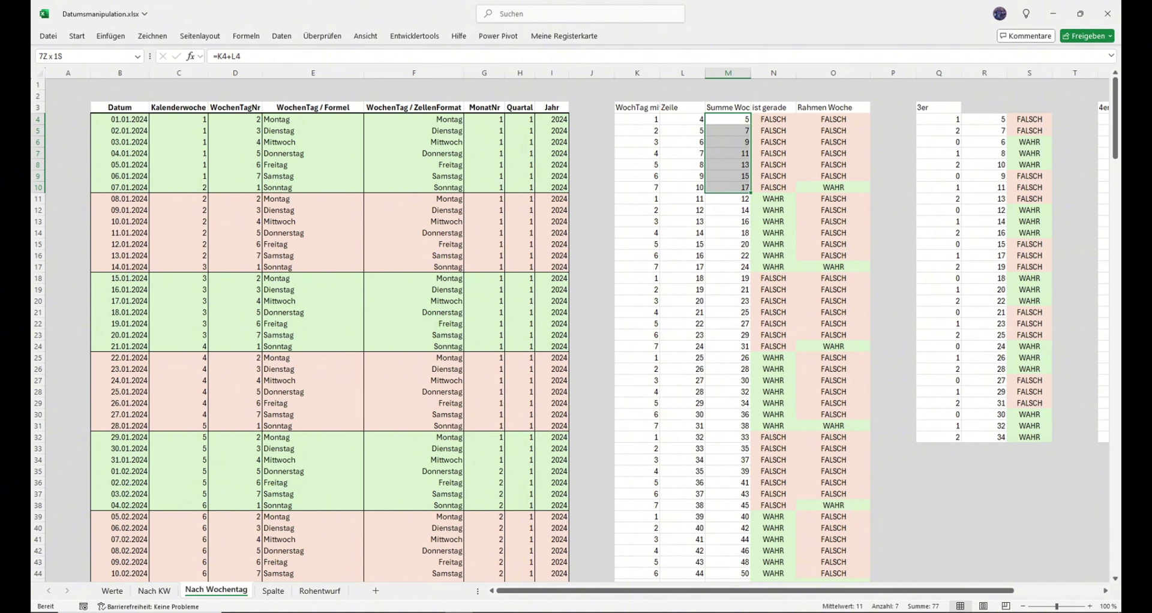
{"action": "left_click_drag", "start_coordinate": [729, 187], "coordinate": [728, 187]}
{"action": "left_click", "coordinate": [729, 198]}
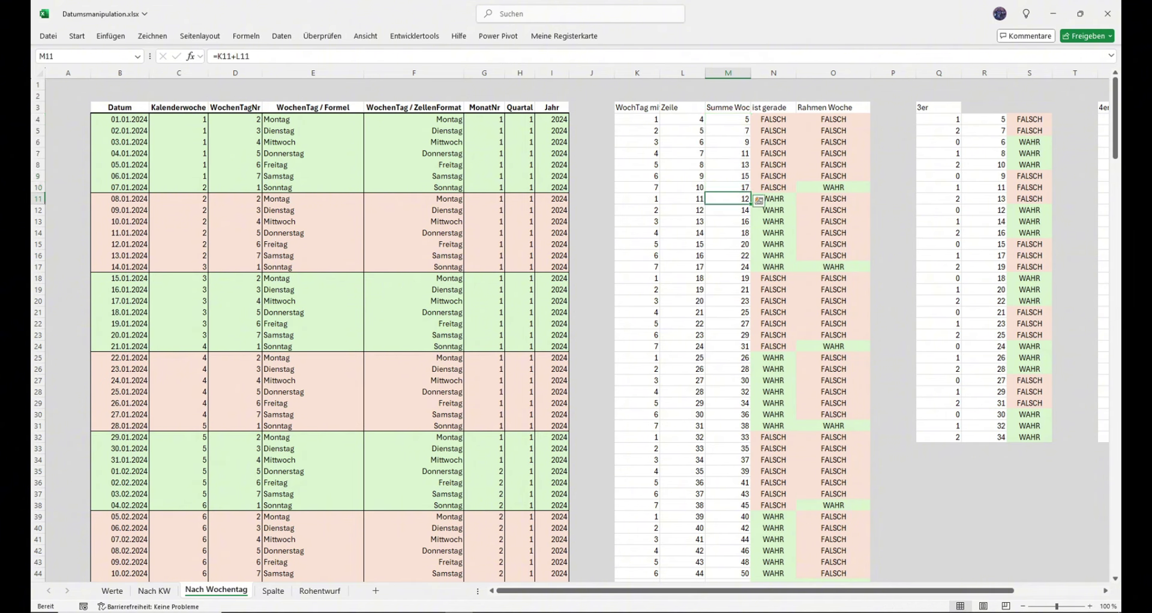
{"action": "left_click_drag", "start_coordinate": [729, 199], "coordinate": [728, 267]}
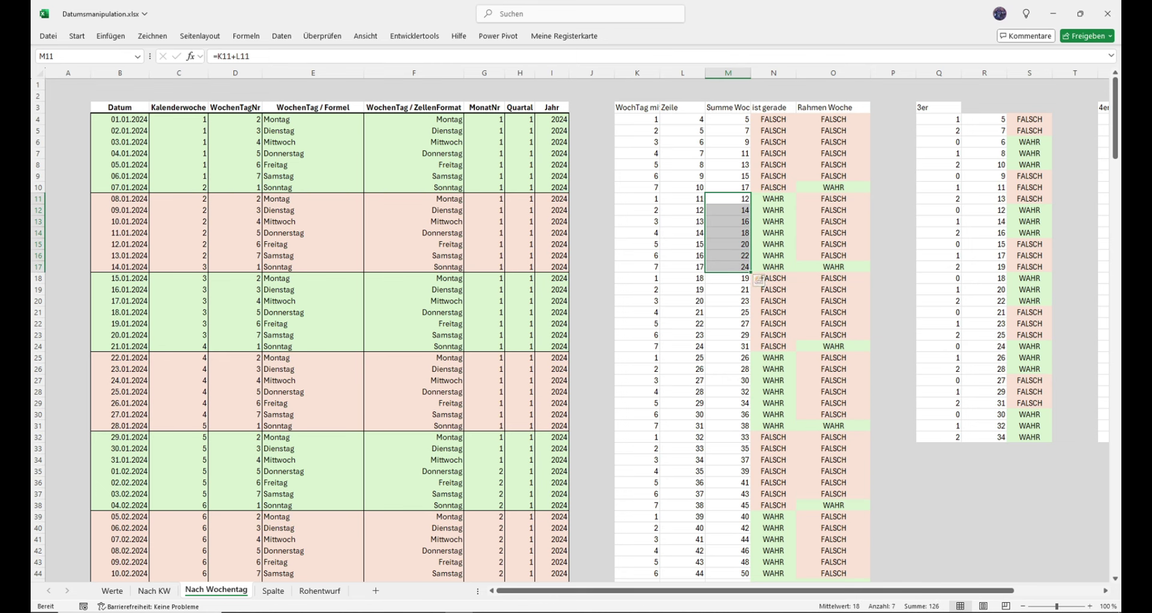
{"action": "left_click", "coordinate": [774, 119]}
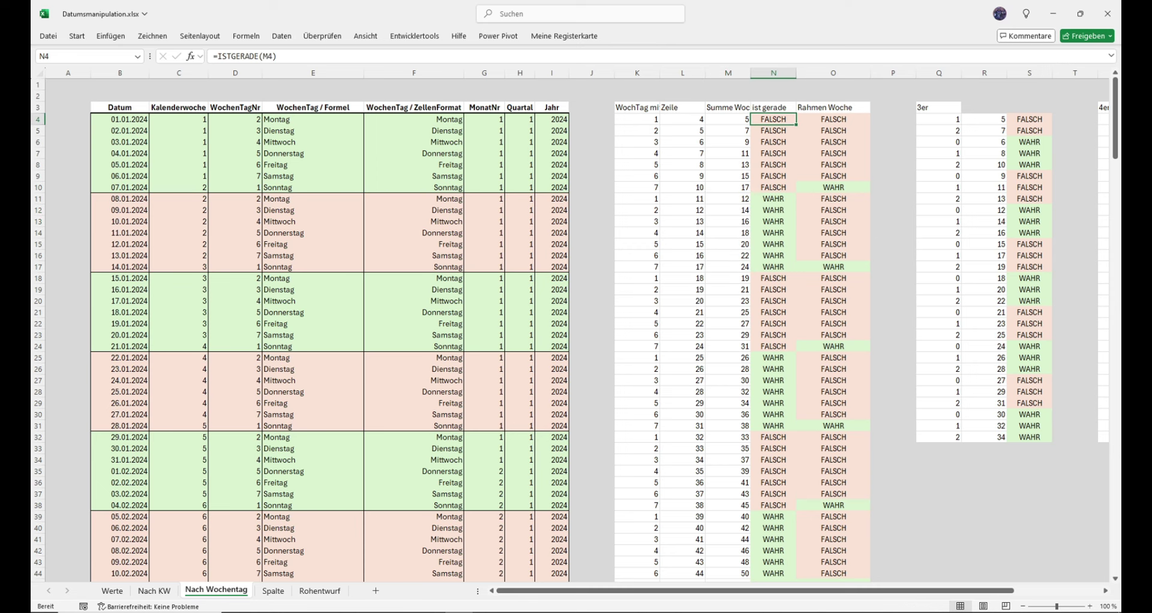
{"action": "left_click", "coordinate": [728, 118]}
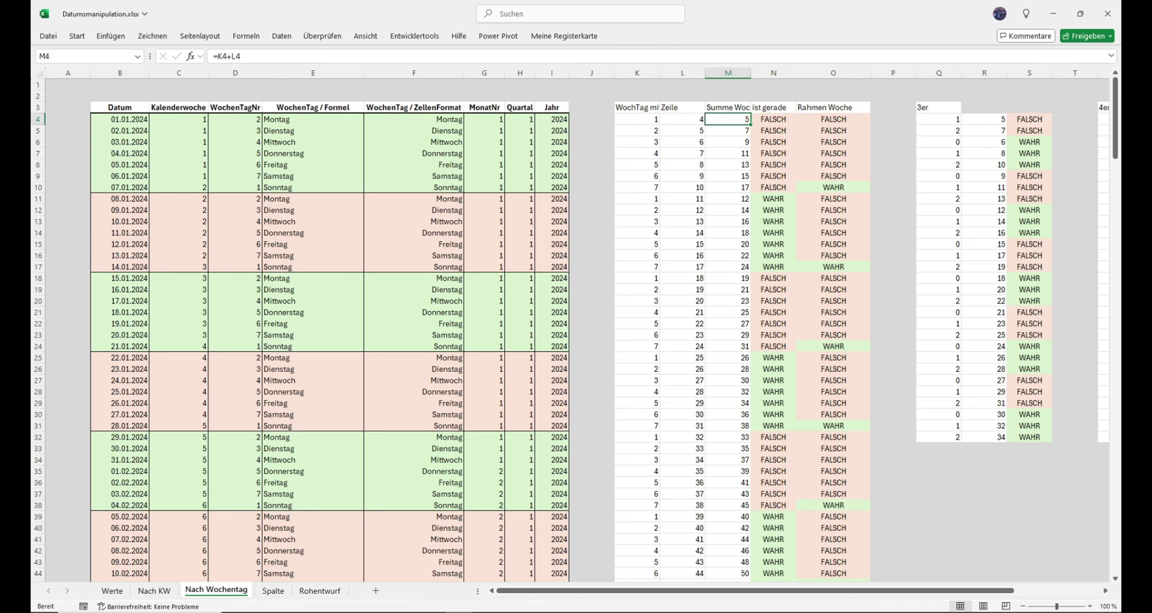
{"action": "left_click_drag", "start_coordinate": [773, 119], "coordinate": [774, 188]}
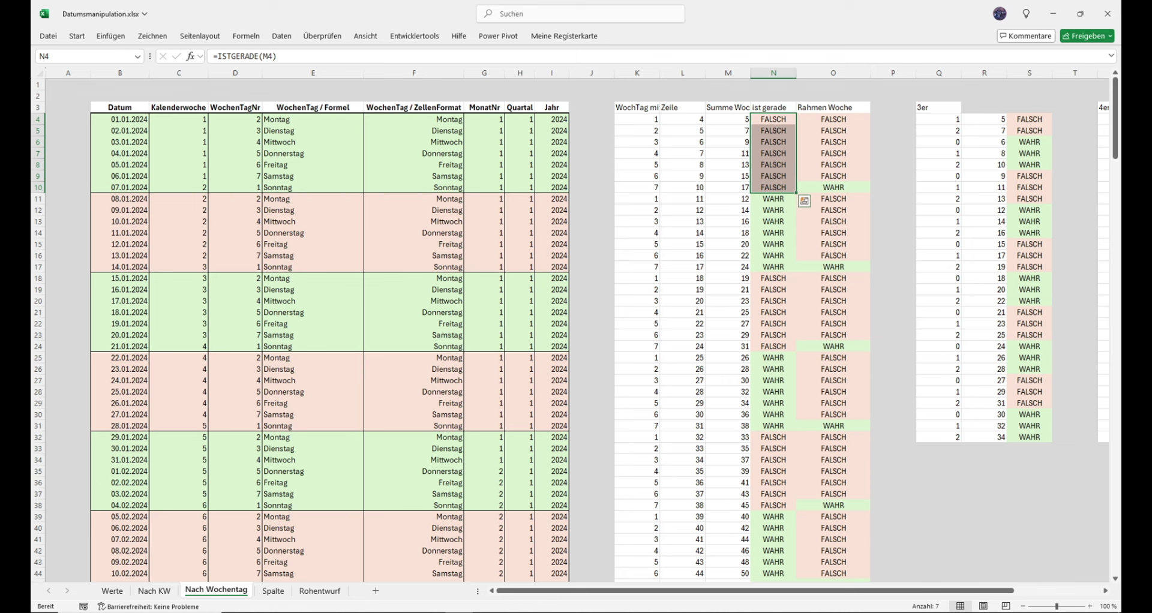
{"action": "left_click_drag", "start_coordinate": [773, 199], "coordinate": [774, 267]}
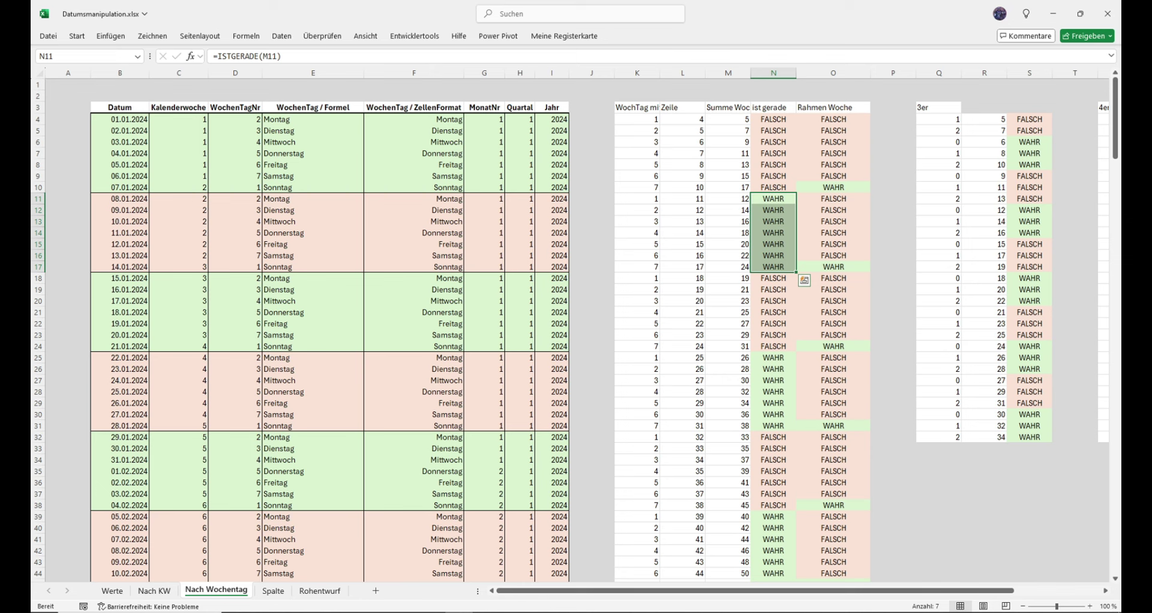
{"action": "left_click_drag", "start_coordinate": [729, 198], "coordinate": [729, 267]}
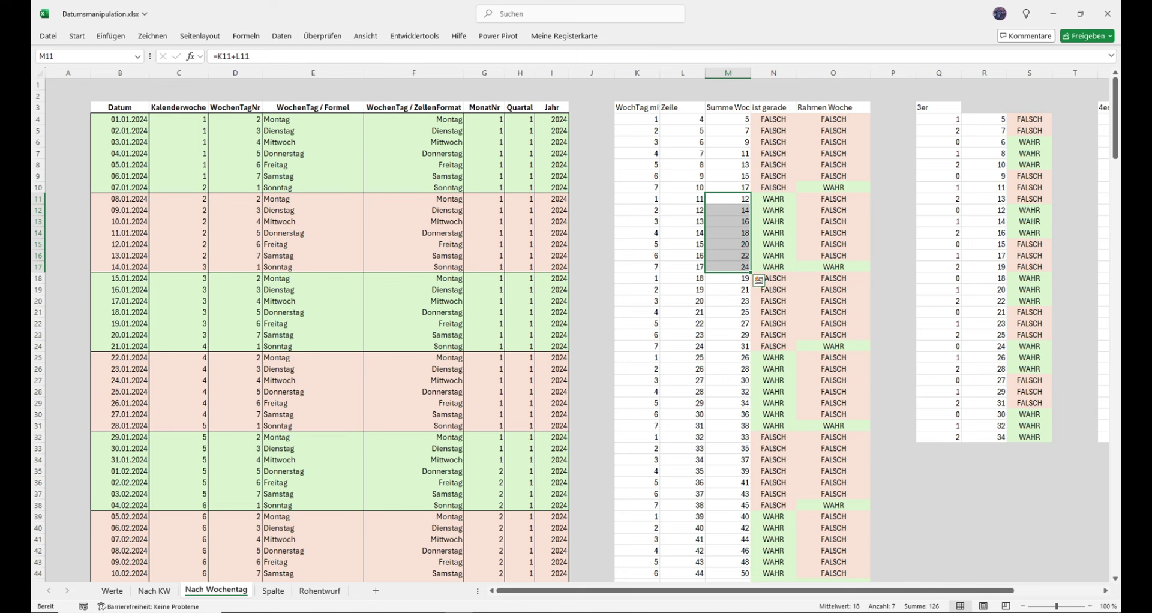
{"action": "left_click_drag", "start_coordinate": [774, 120], "coordinate": [773, 267]}
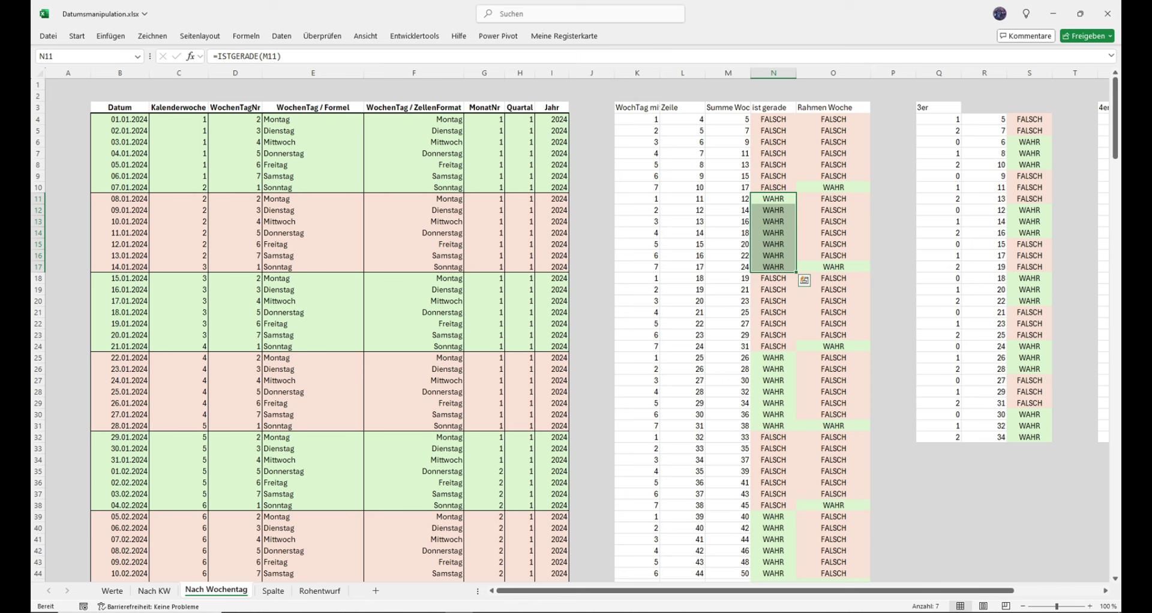
{"action": "left_click", "coordinate": [939, 118]}
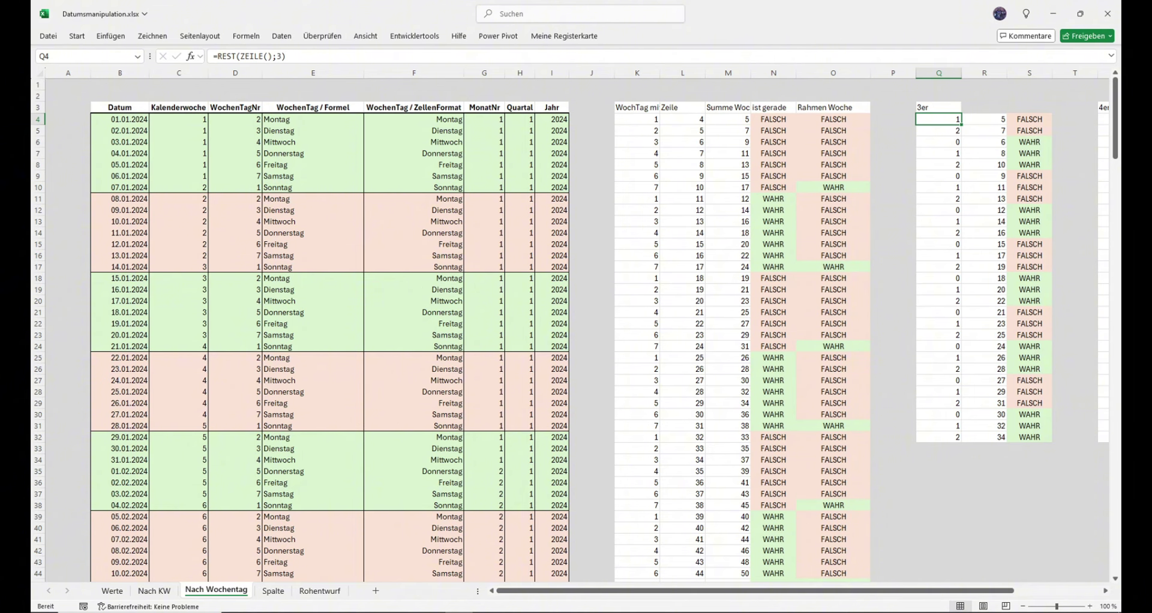
{"action": "left_click_drag", "start_coordinate": [312, 119], "coordinate": [312, 165]}
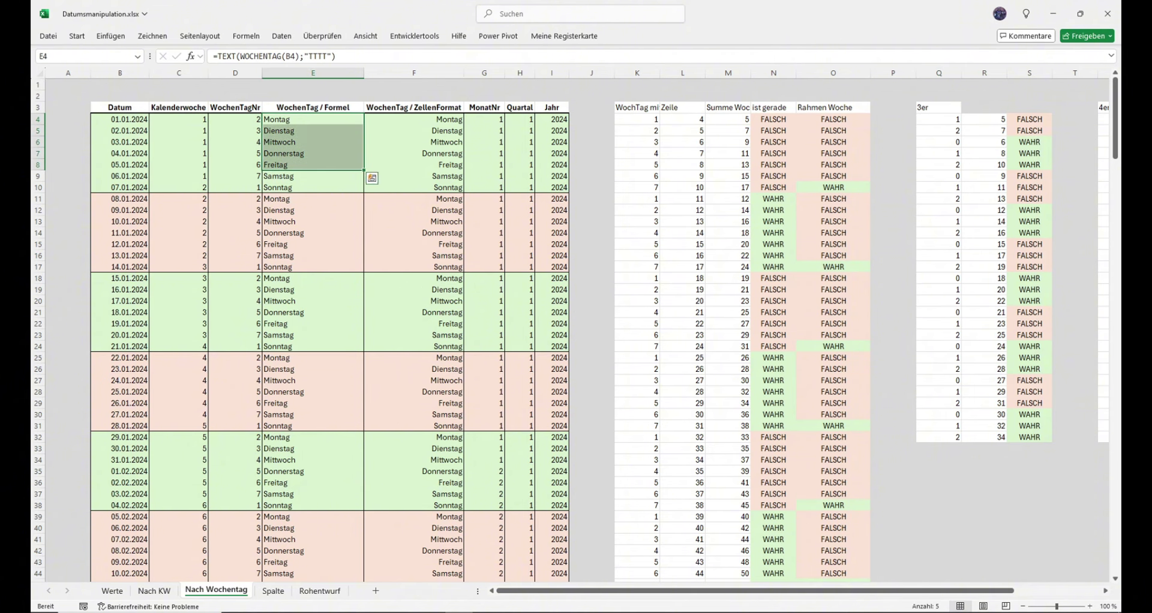
{"action": "left_click_drag", "start_coordinate": [939, 118], "coordinate": [939, 142]}
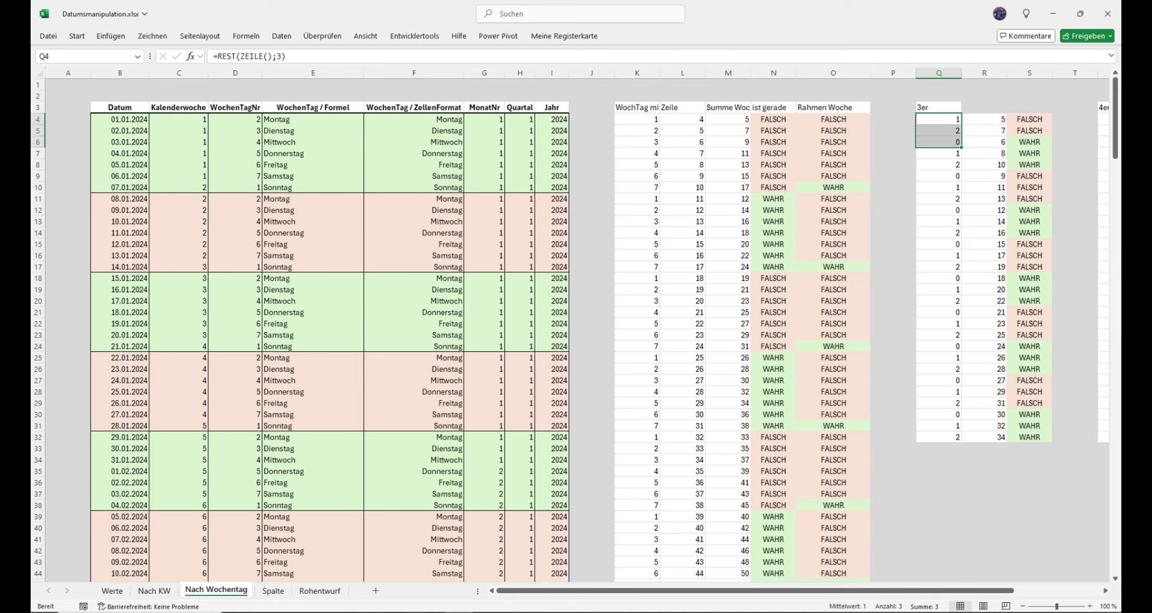
{"action": "left_click", "coordinate": [939, 119]}
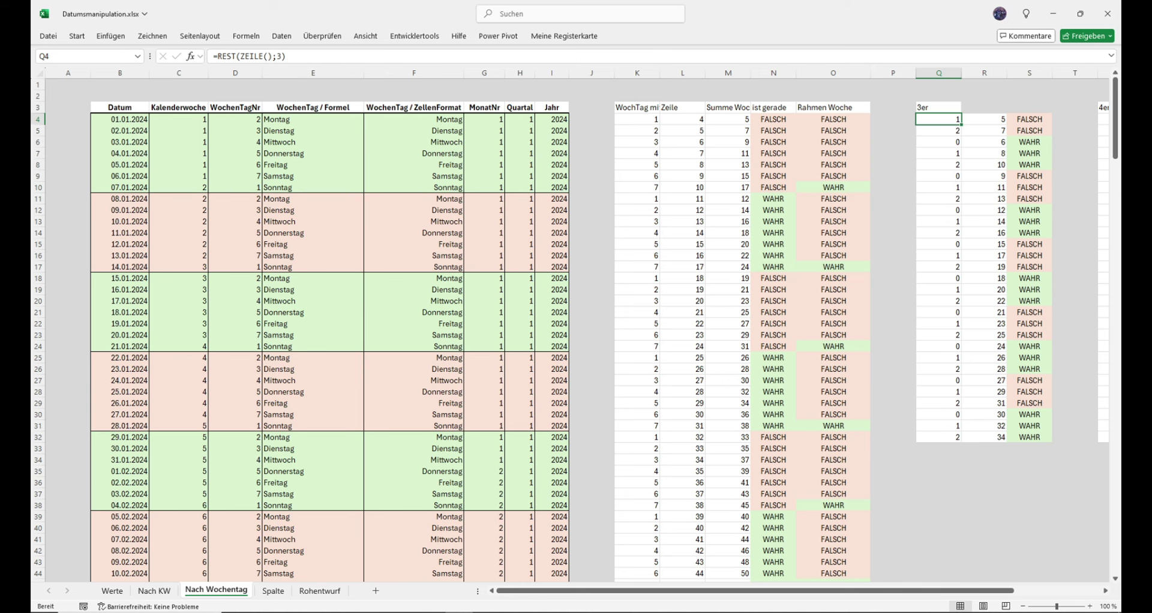
{"action": "left_click", "coordinate": [245, 57]}
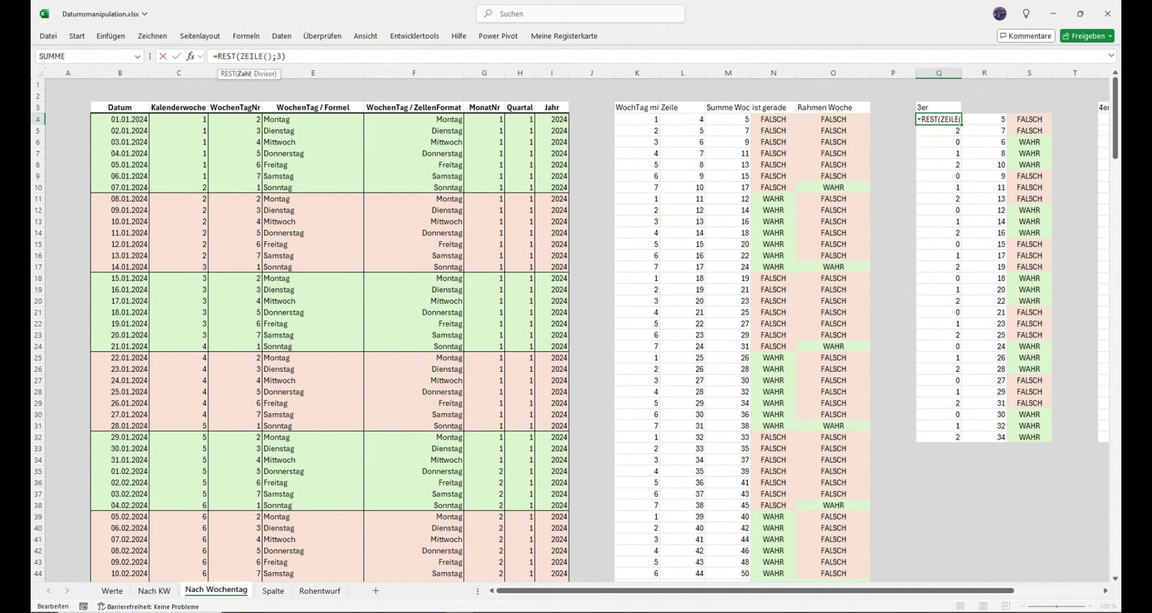
{"action": "key", "text": "Return"}
{"action": "left_click", "coordinate": [939, 141]}
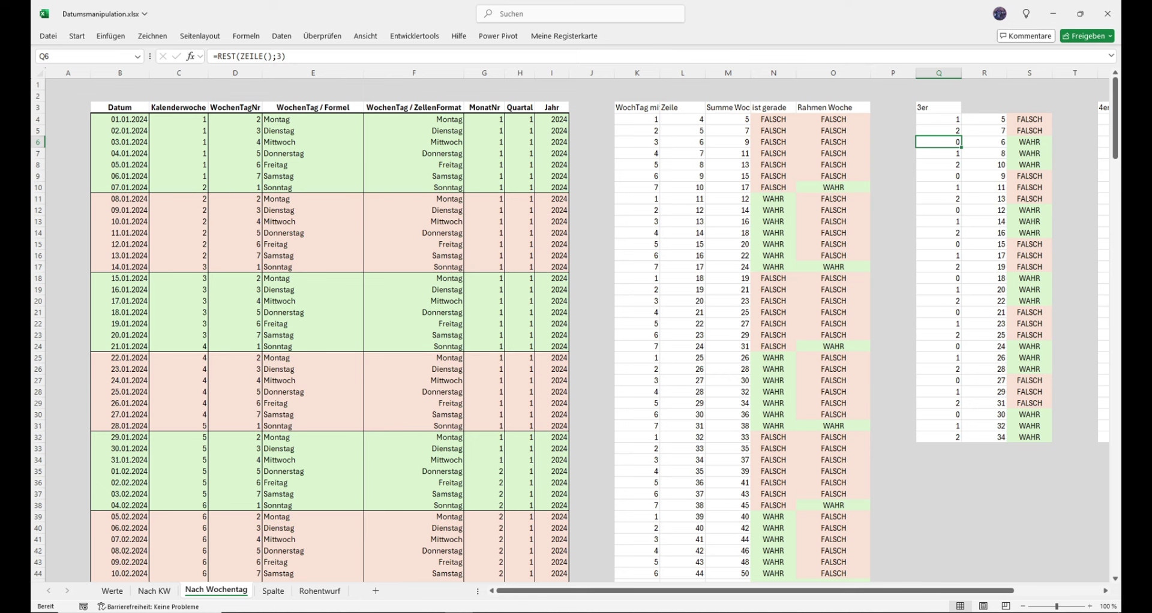
{"action": "left_click_drag", "start_coordinate": [948, 153], "coordinate": [948, 176]}
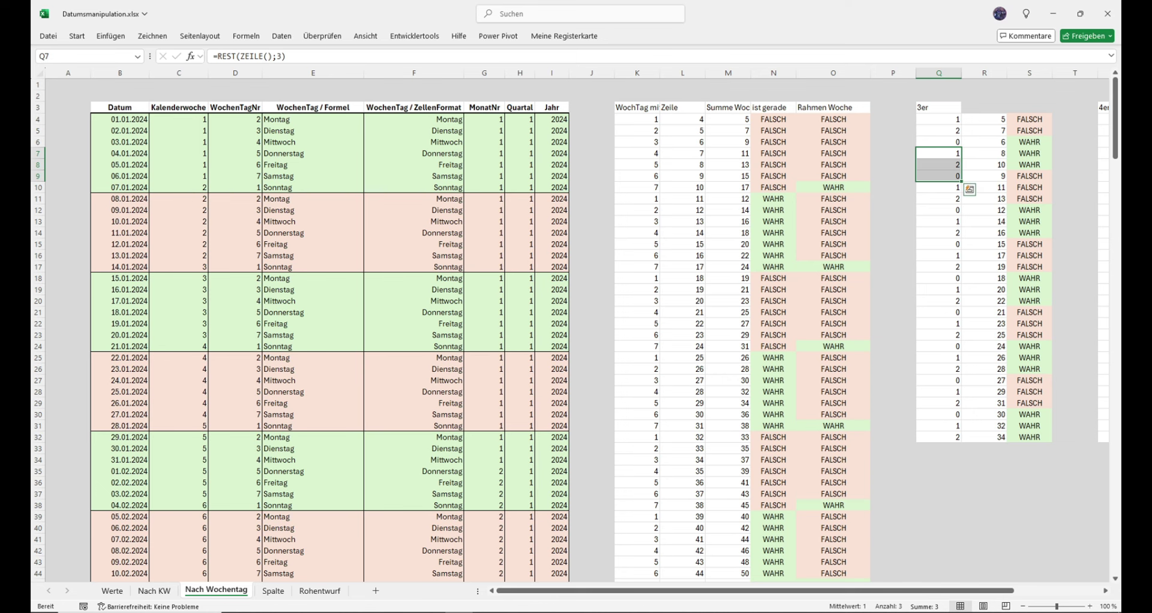
{"action": "left_click", "coordinate": [984, 119]}
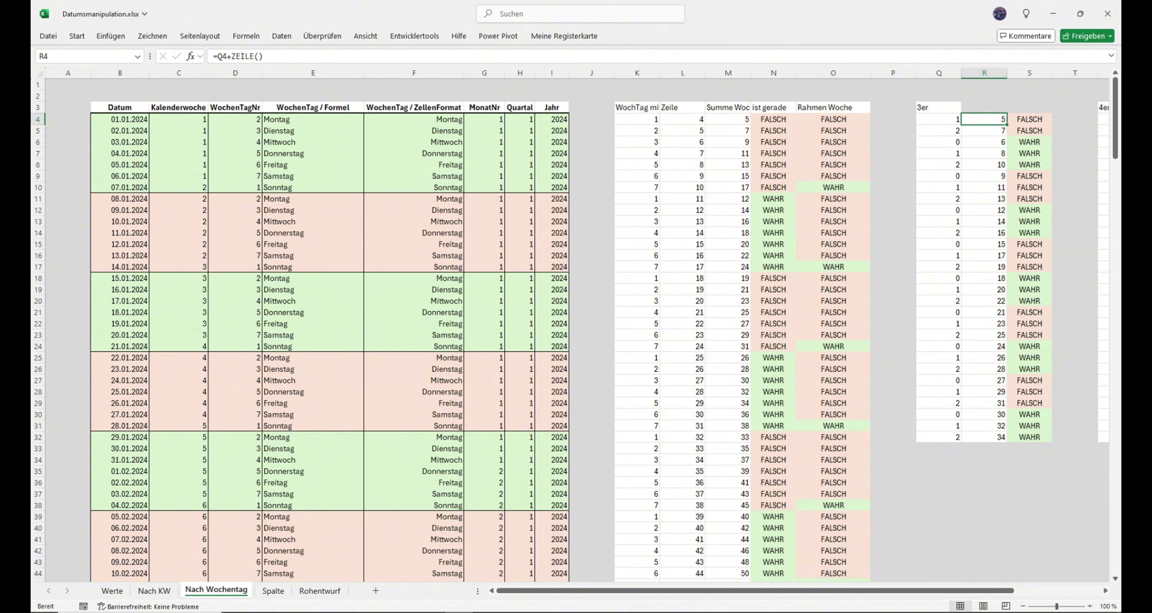
{"action": "left_click", "coordinate": [984, 141]}
{"action": "left_click_drag", "start_coordinate": [984, 119], "coordinate": [983, 130]}
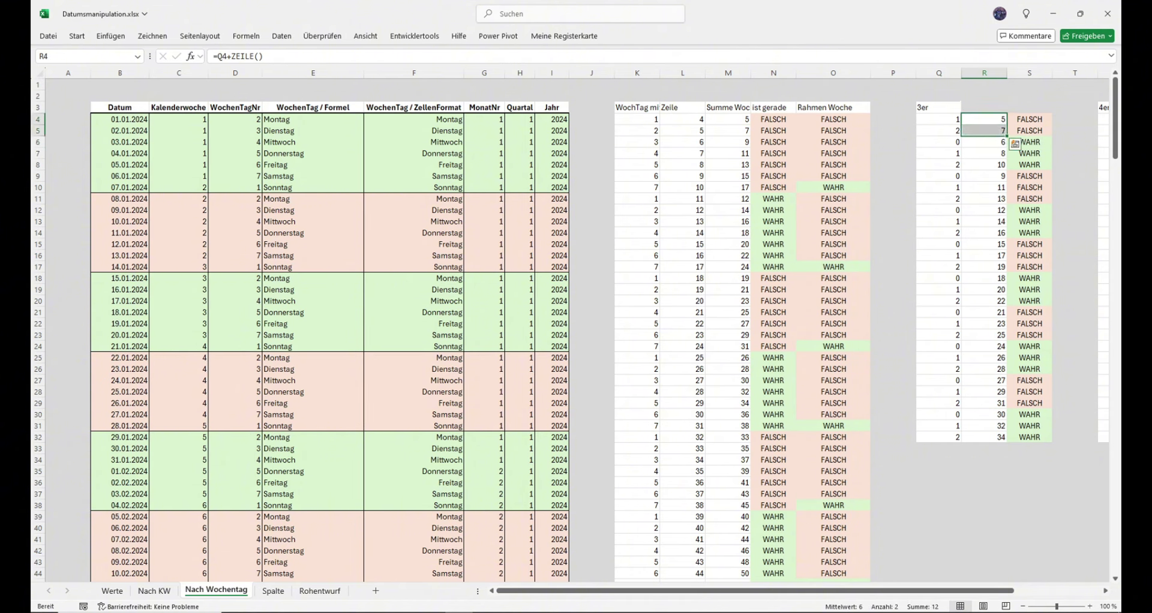
{"action": "left_click", "coordinate": [983, 142]}
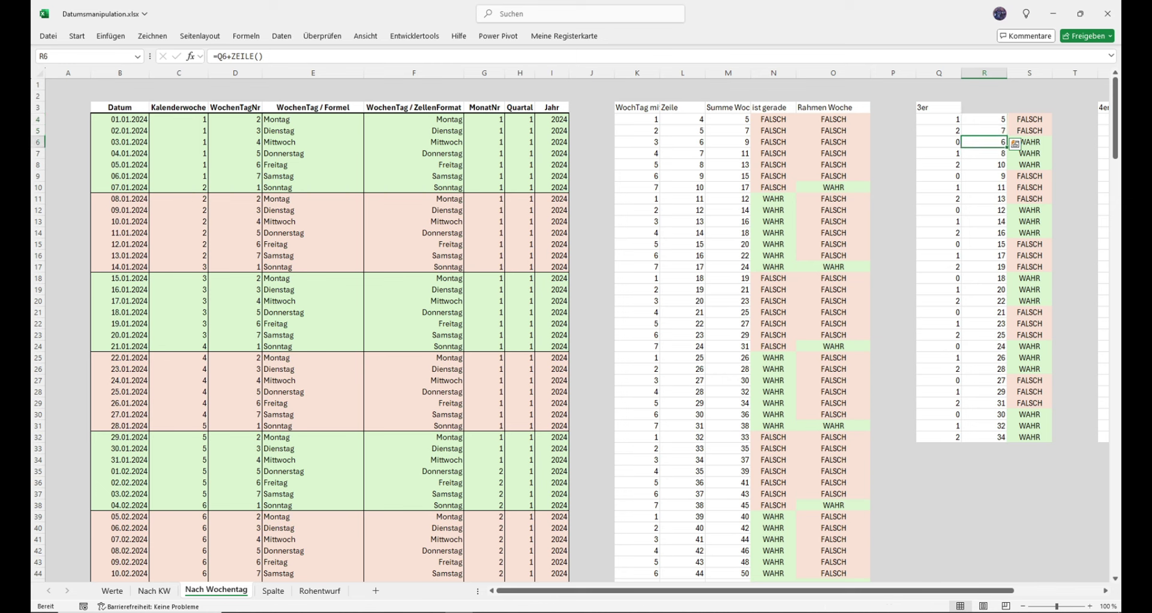
{"action": "key", "text": "shift+Down"}
{"action": "key", "text": "shift+Down"}
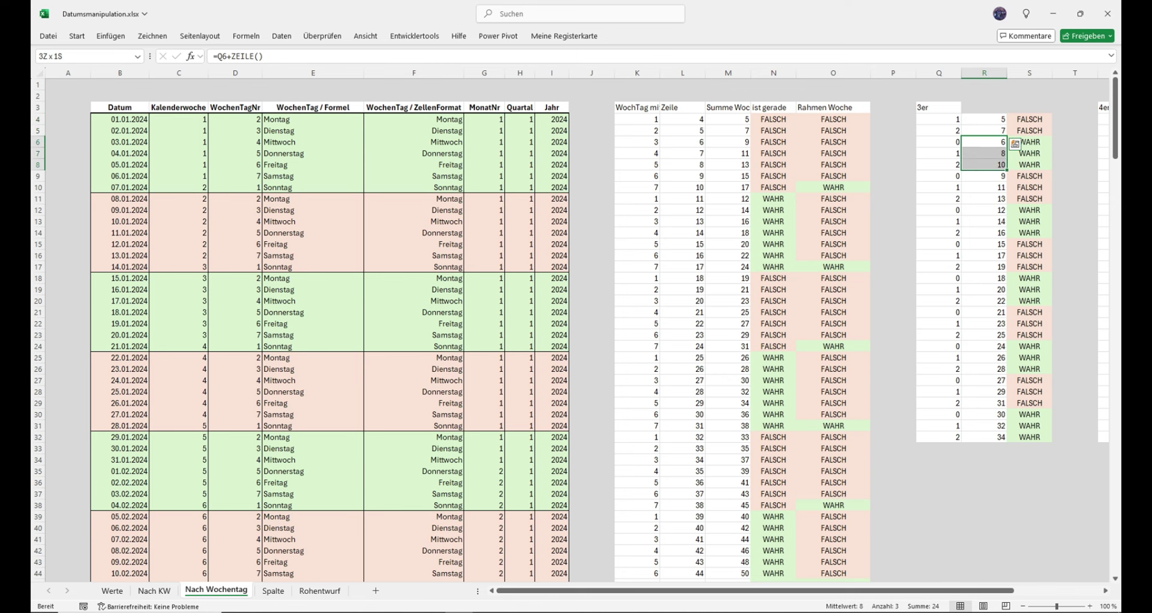
{"action": "key", "text": "shift+Down"}
{"action": "key", "text": "shift+Down"}
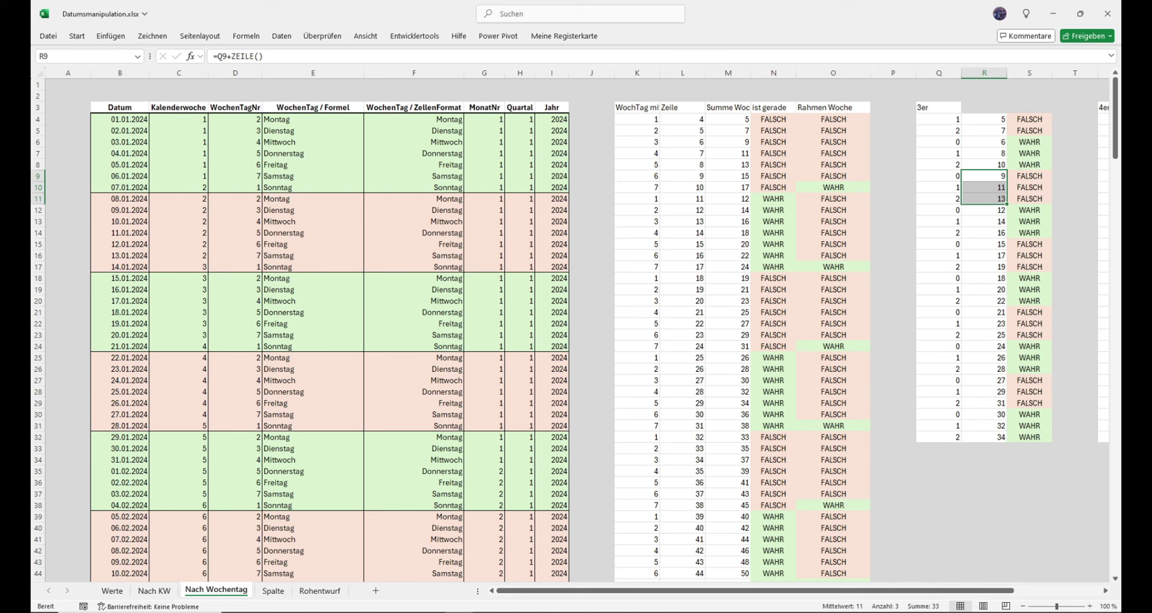
{"action": "key", "text": "shift+Up"}
{"action": "key", "text": "shift+Up"}
{"action": "key", "text": "shift+Up"}
{"action": "left_click_drag", "start_coordinate": [984, 176], "coordinate": [984, 267]}
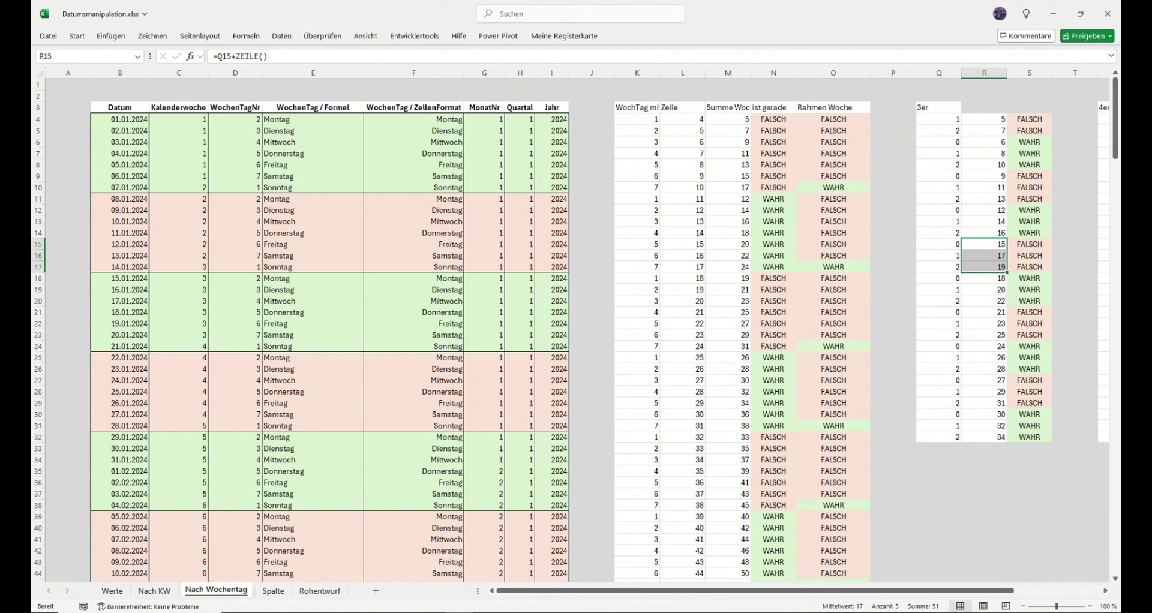
{"action": "left_click", "coordinate": [938, 118]}
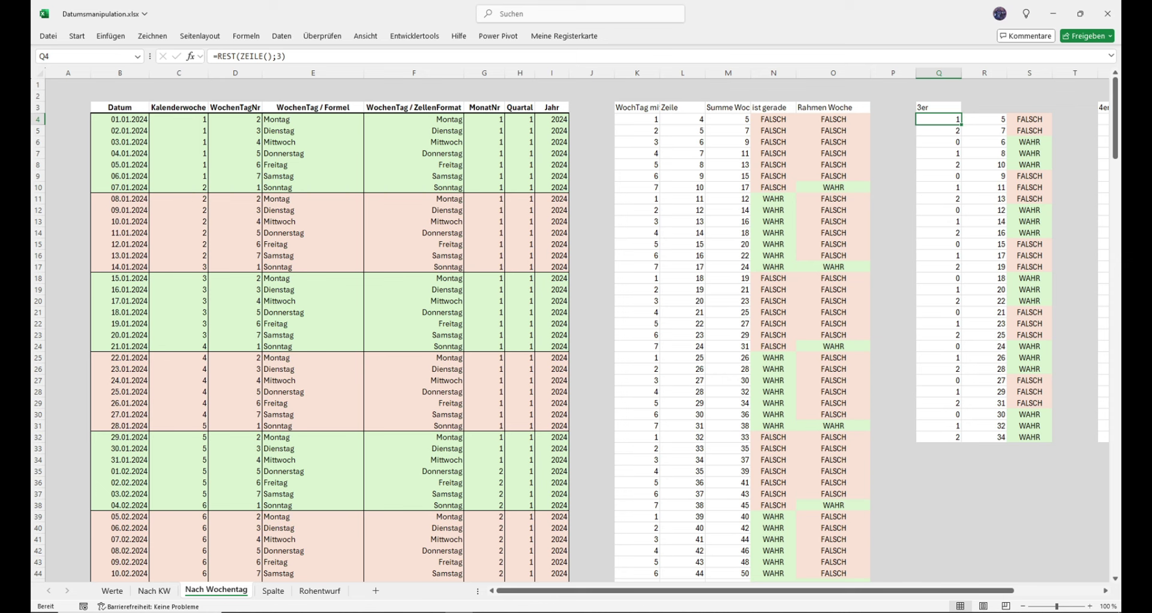
{"action": "left_click_drag", "start_coordinate": [1029, 118], "coordinate": [1030, 141]}
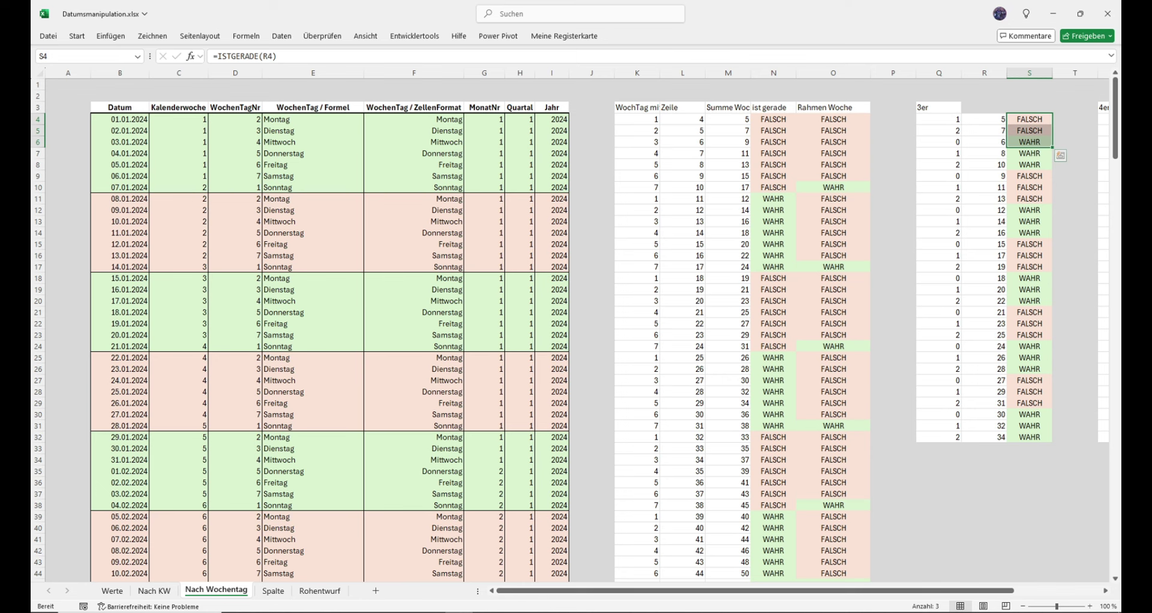
{"action": "left_click", "coordinate": [939, 107]}
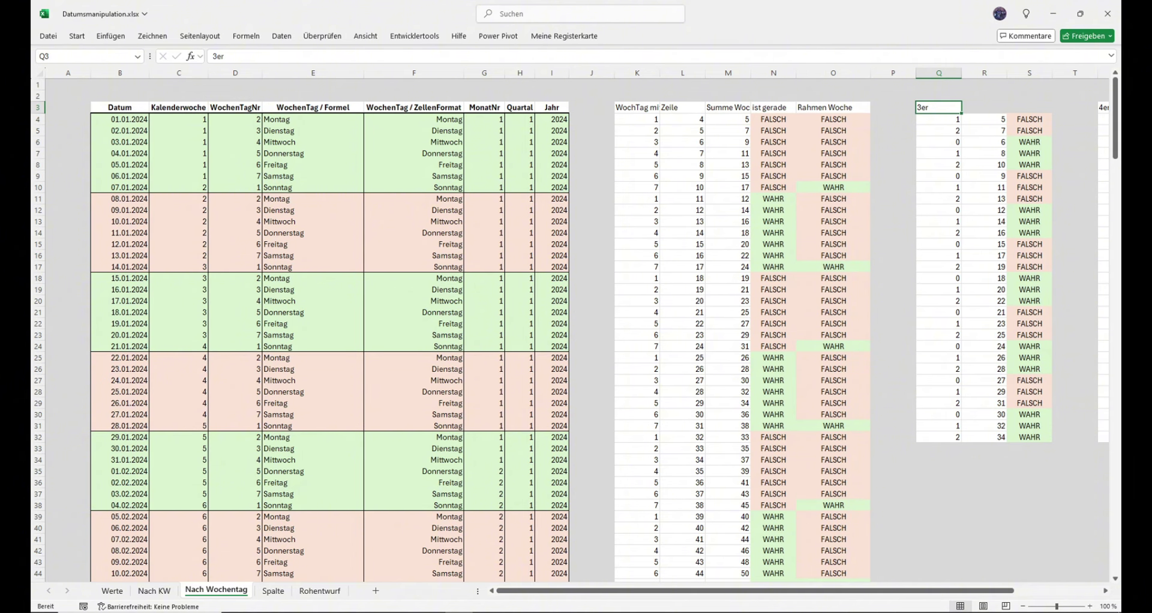
{"action": "left_click_drag", "start_coordinate": [120, 119], "coordinate": [552, 187]}
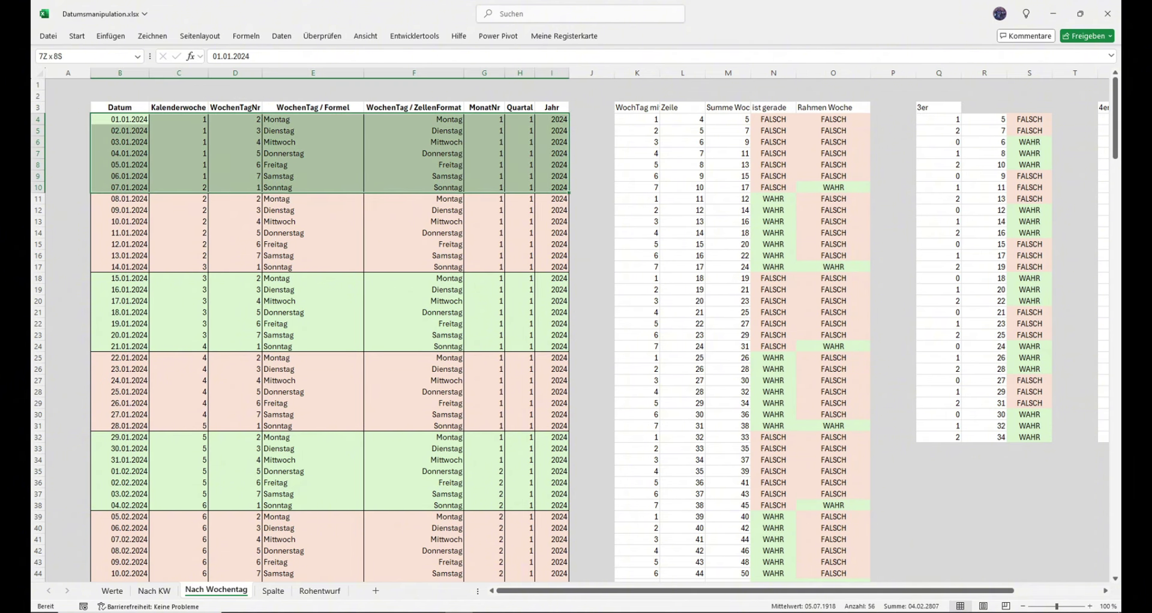
{"action": "left_click", "coordinate": [892, 176]}
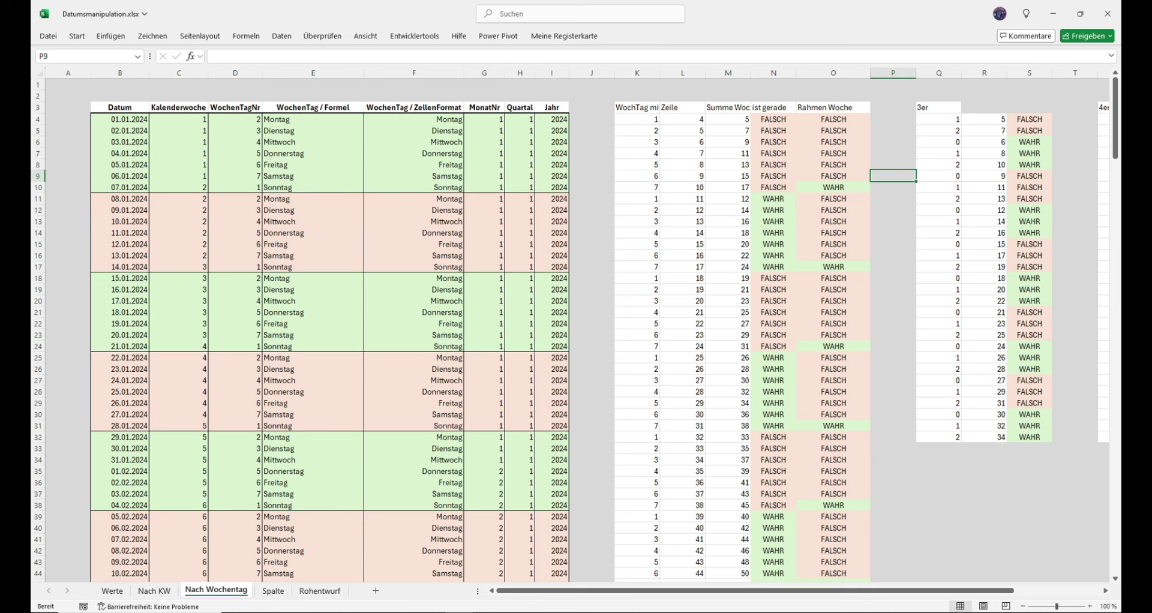
{"action": "left_click", "coordinate": [939, 107]}
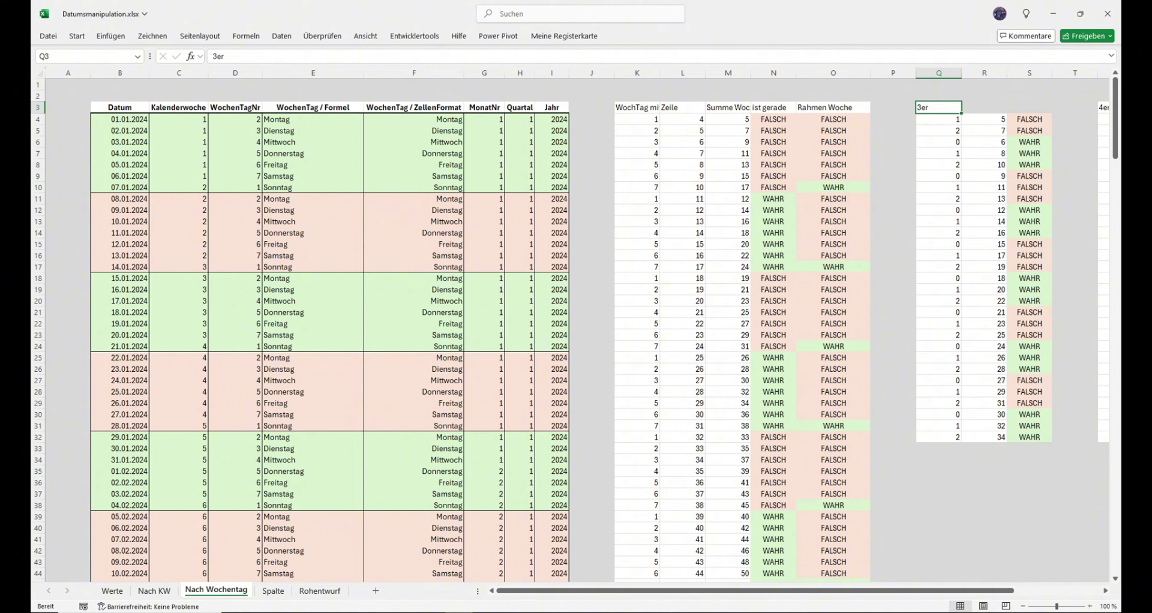
{"action": "left_click_drag", "start_coordinate": [900, 591], "coordinate": [986, 591]}
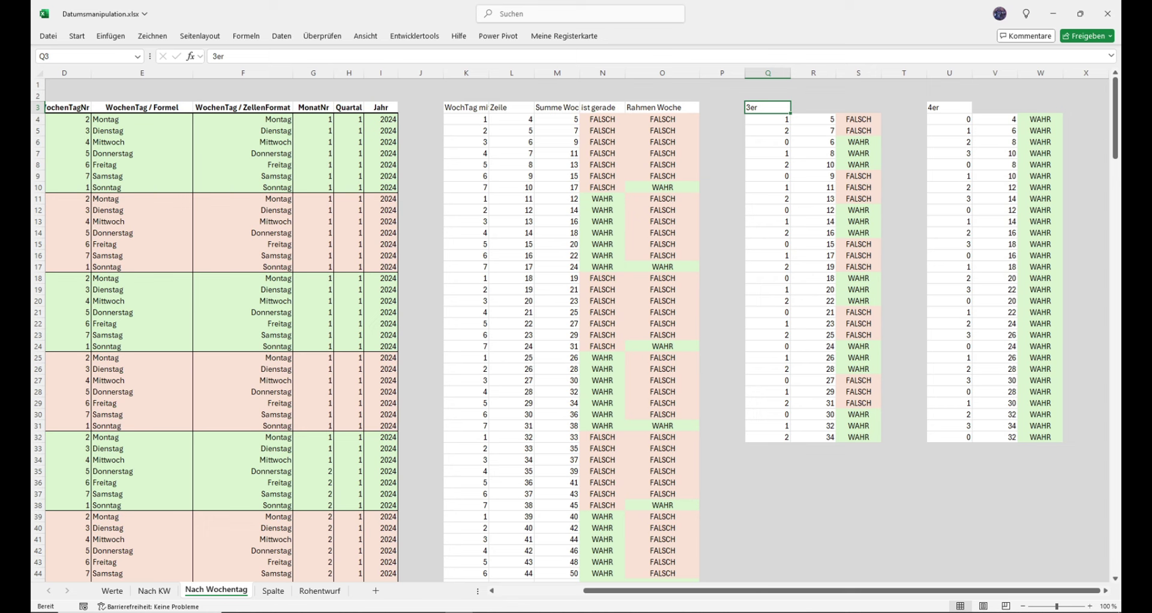
{"action": "left_click", "coordinate": [949, 119]}
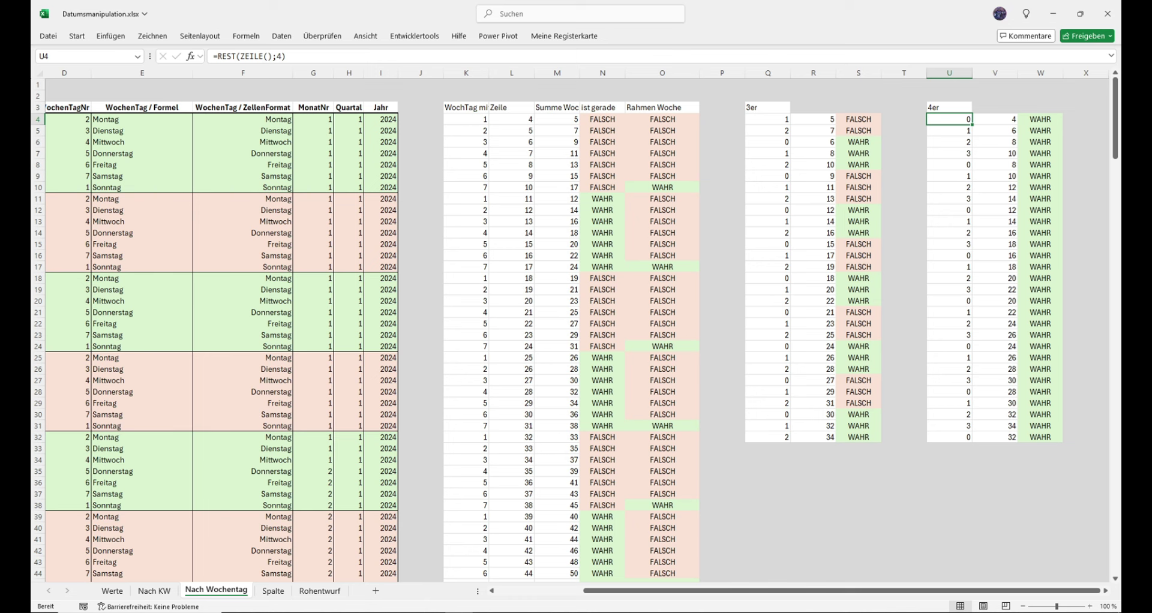
{"action": "key", "text": "shift+Down"}
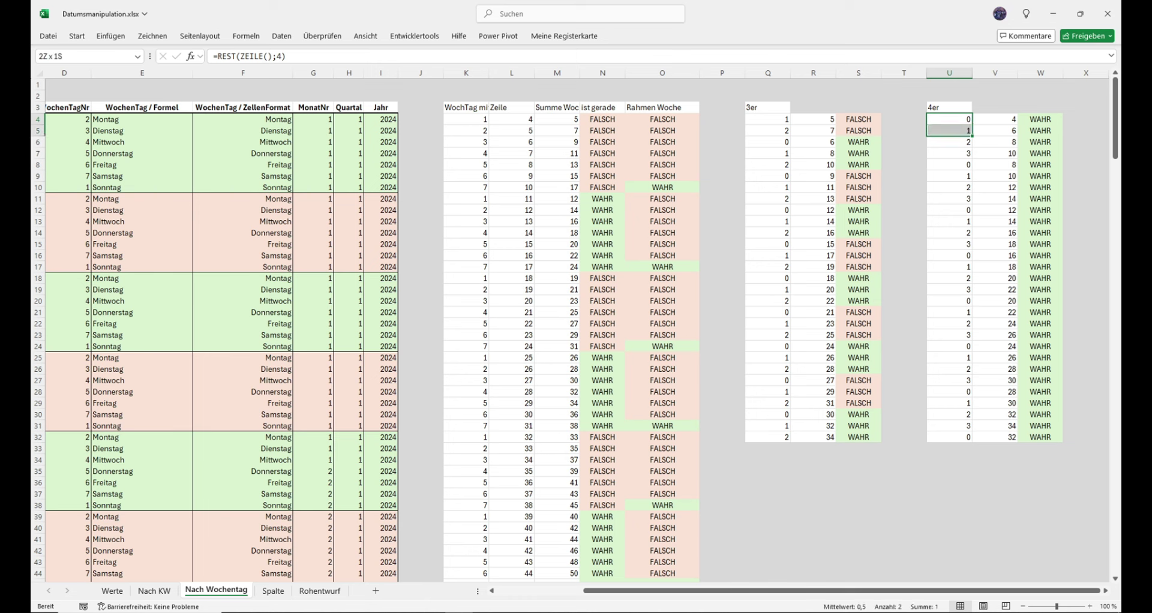
{"action": "key", "text": "shift+Down"}
{"action": "key", "text": "shift+Down"}
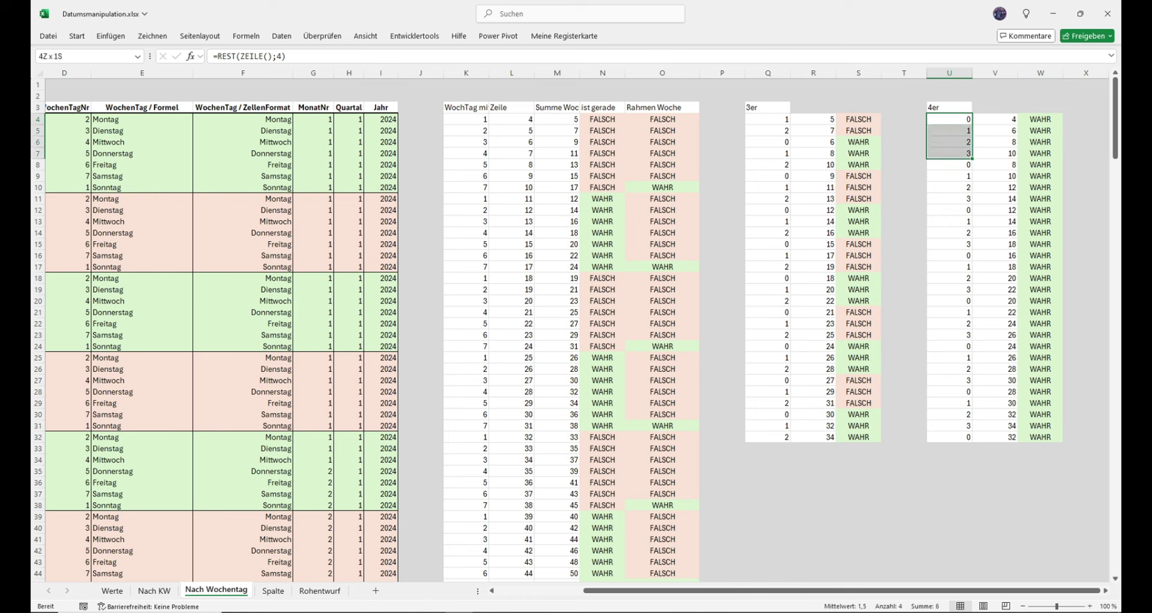
{"action": "left_click_drag", "start_coordinate": [950, 210], "coordinate": [950, 256]}
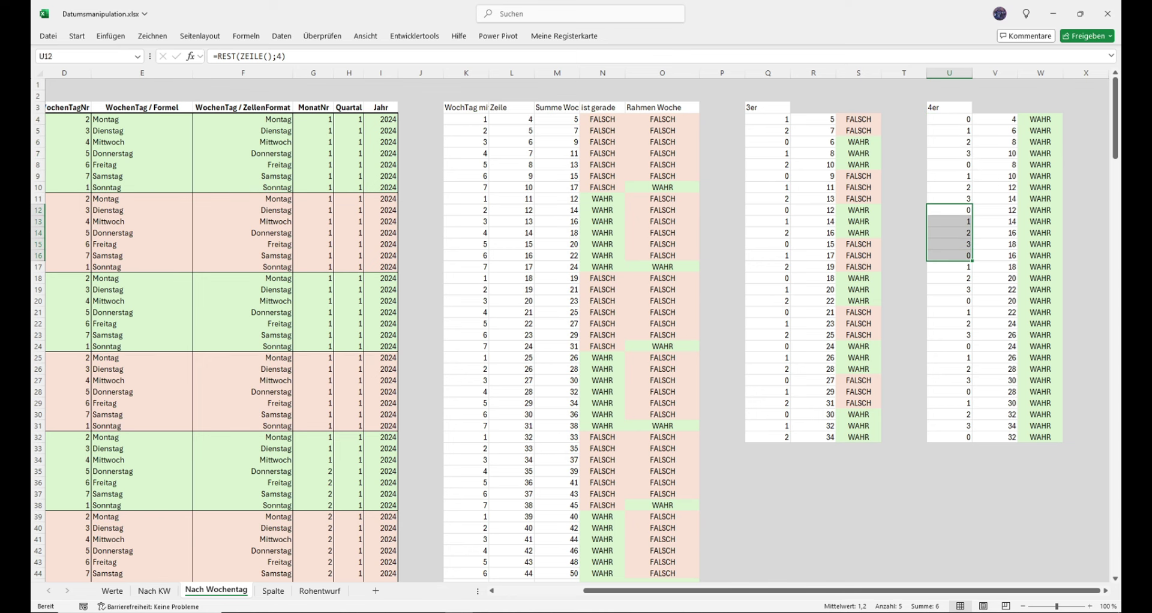
{"action": "left_click", "coordinate": [996, 119]}
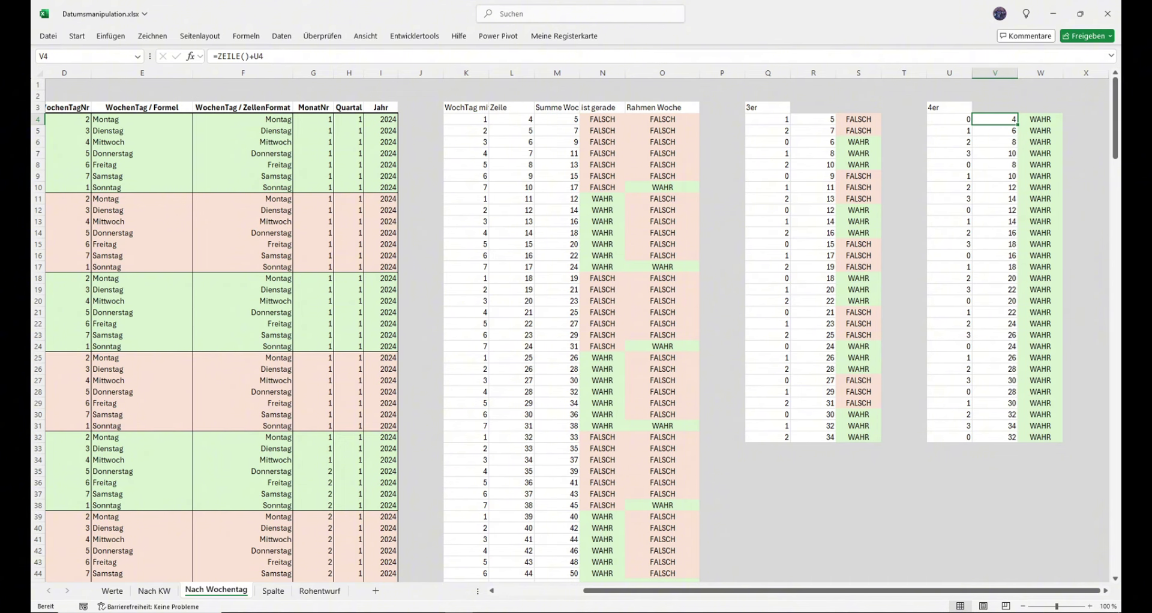
{"action": "key", "text": "shift+Down"}
{"action": "key", "text": "shift+Down"}
{"action": "key", "text": "shift+Down"}
{"action": "key", "text": "shift+Down"}
{"action": "key", "text": "shift+Down"}
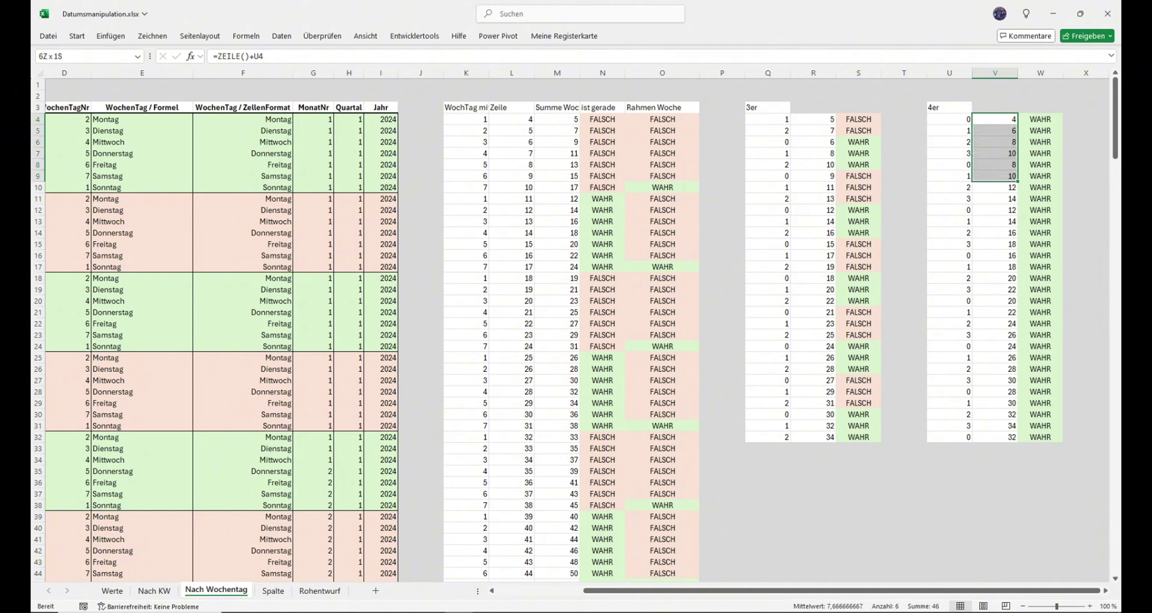
{"action": "key", "text": "shift+Down"}
{"action": "key", "text": "shift+Down"}
{"action": "key", "text": "shift+Down"}
{"action": "key", "text": "shift+Down"}
{"action": "key", "text": "shift+Down"}
{"action": "key", "text": "shift+Down"}
{"action": "key", "text": "shift+Down"}
{"action": "key", "text": "shift+Down"}
{"action": "key", "text": "shift+Down"}
{"action": "key", "text": "shift+Down"}
{"action": "key", "text": "shift+Down"}
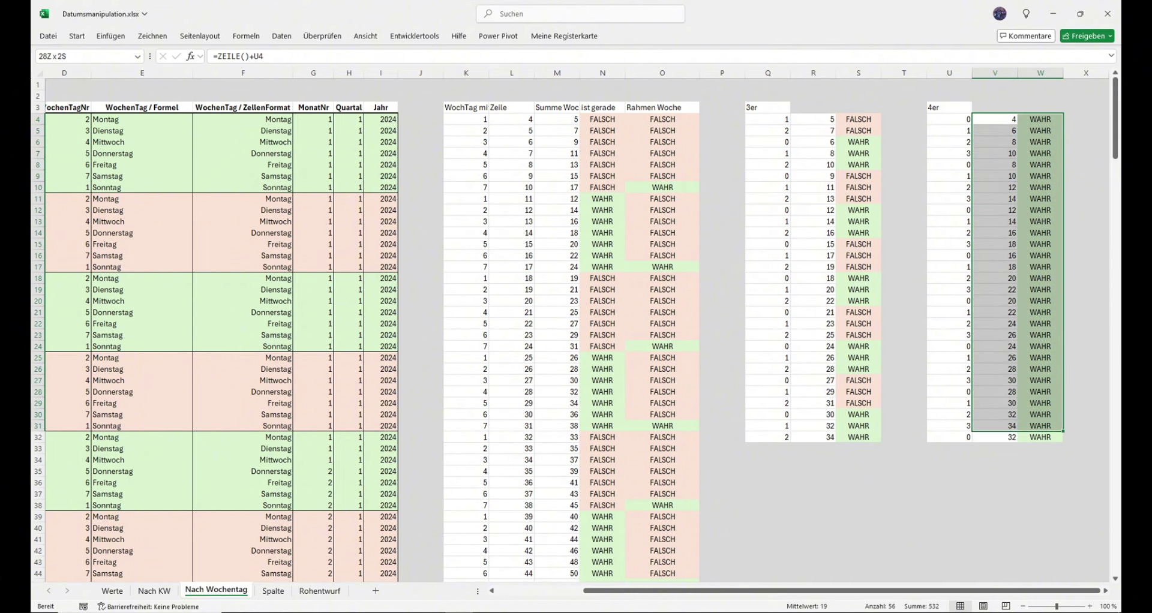
{"action": "key", "text": "shift+Down"}
{"action": "left_click", "coordinate": [858, 119]}
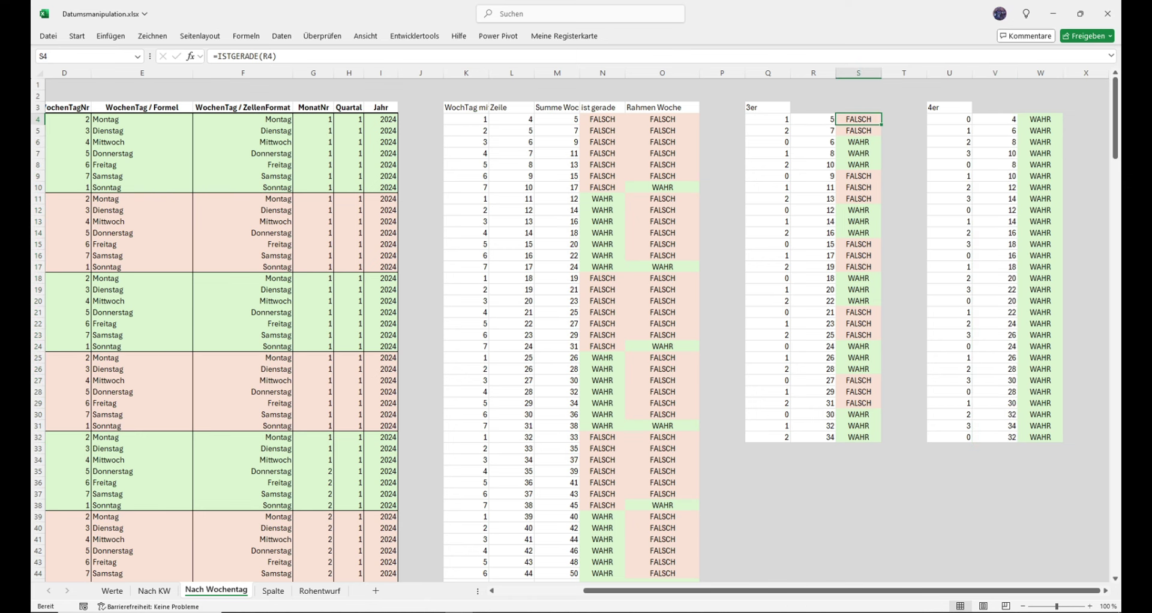
{"action": "left_click", "coordinate": [1040, 119]}
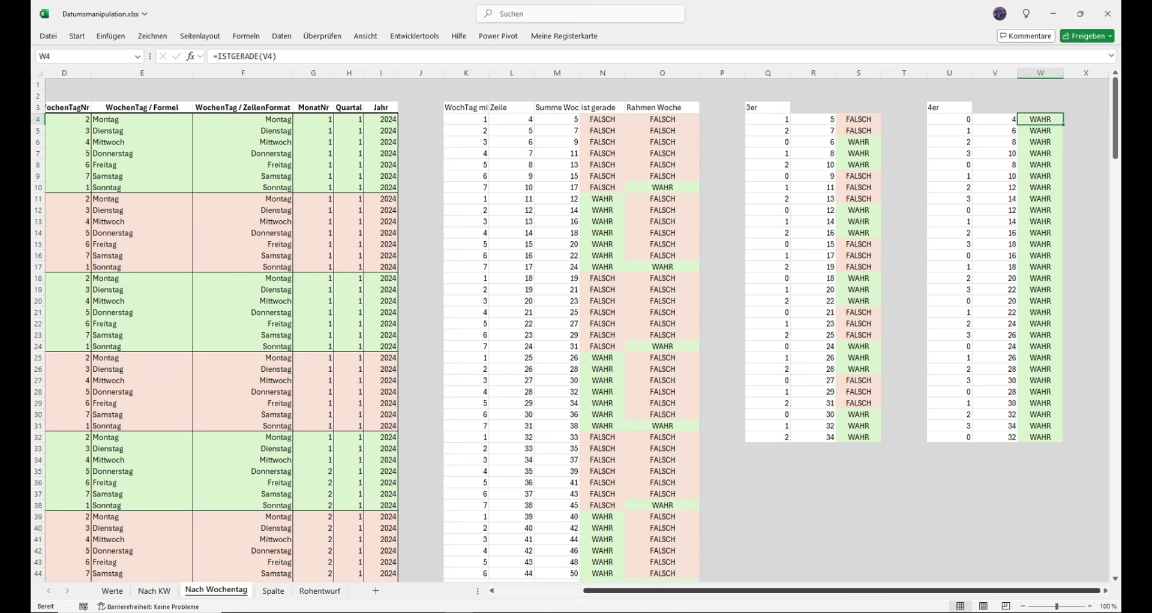
{"action": "scroll", "coordinate": [575, 330], "scroll_direction": "left", "scroll_amount": 3}
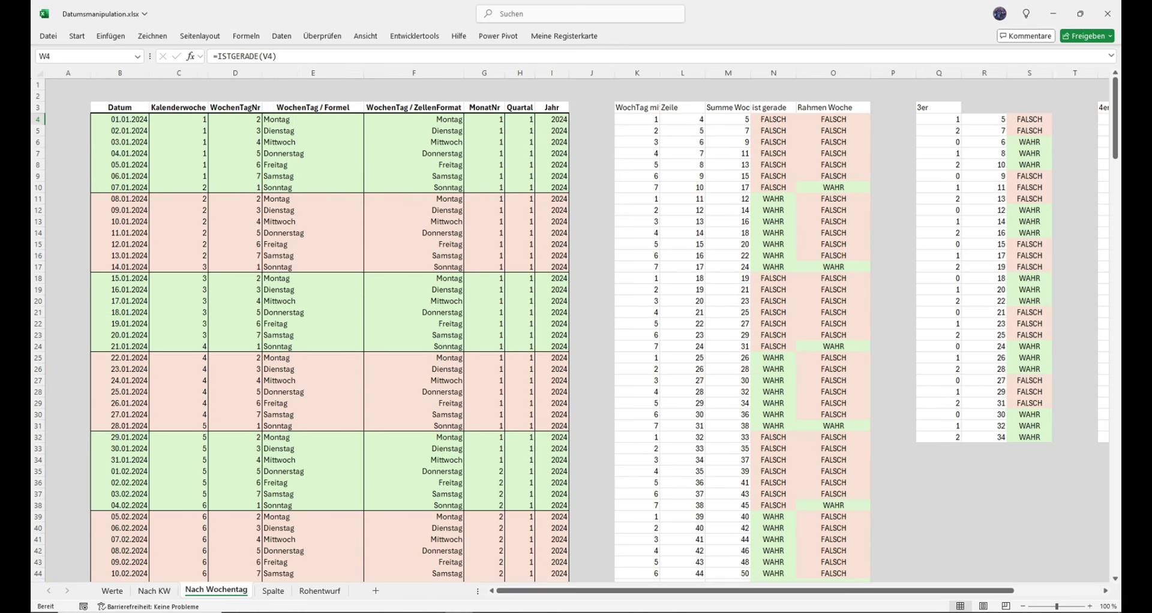
Select B4:I9 and open the Bedingte Formatierung menu on the Start tab
{"action": "left_click_drag", "start_coordinate": [120, 119], "coordinate": [552, 176]}
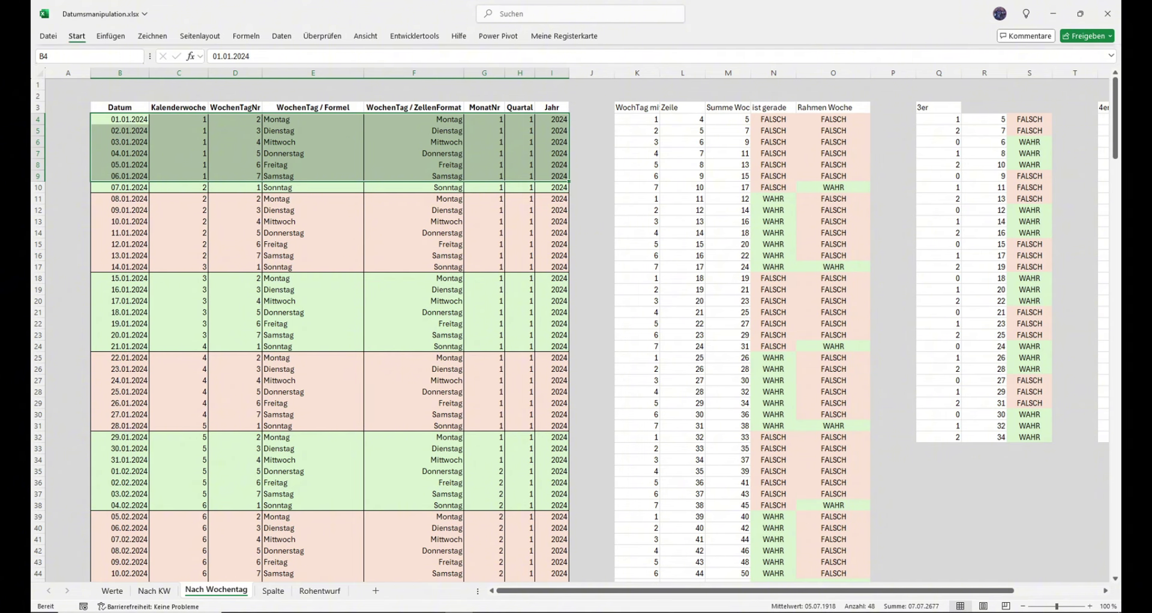
{"action": "left_click", "coordinate": [77, 36]}
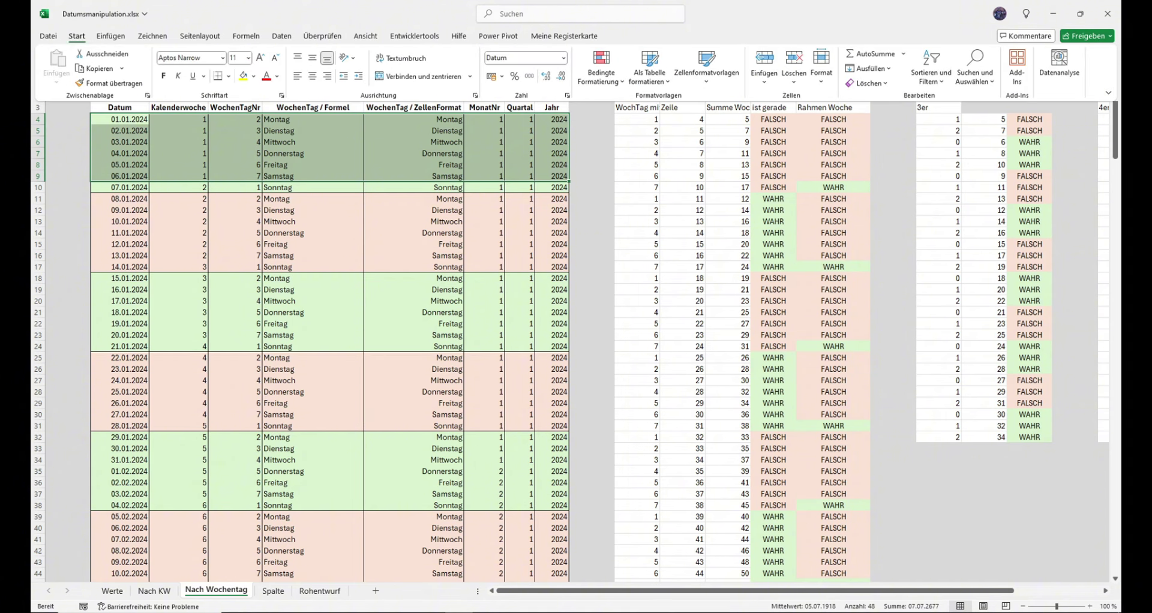
{"action": "left_click", "coordinate": [601, 66]}
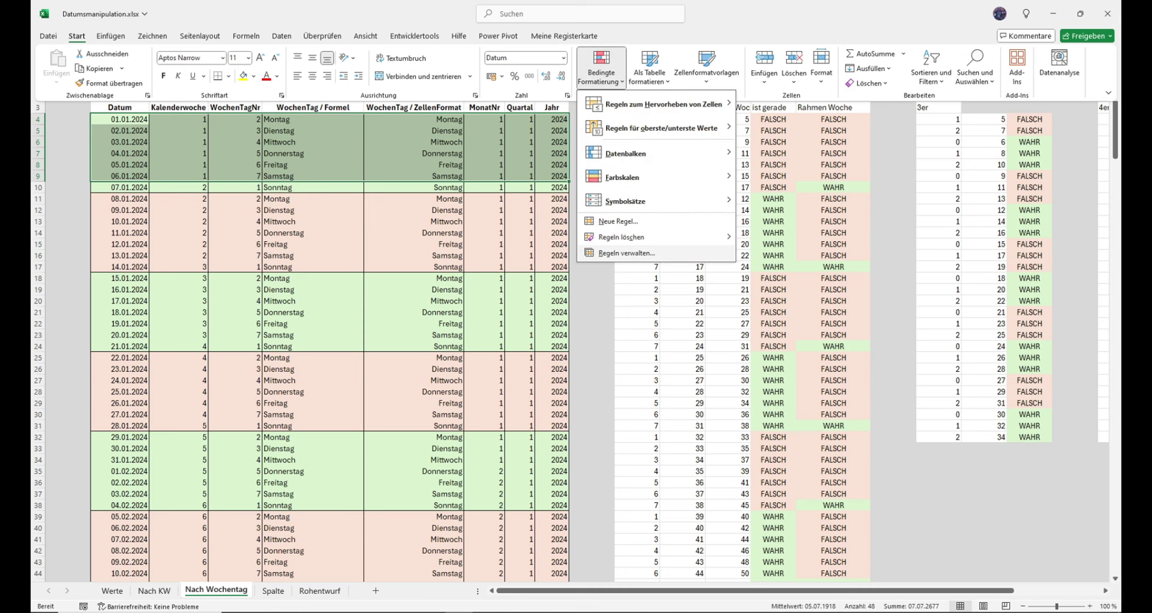
In Regeln verwalten, view the ISTGERADE plus ZEILE rule's formula and close its editor unchanged
{"action": "left_click", "coordinate": [626, 253]}
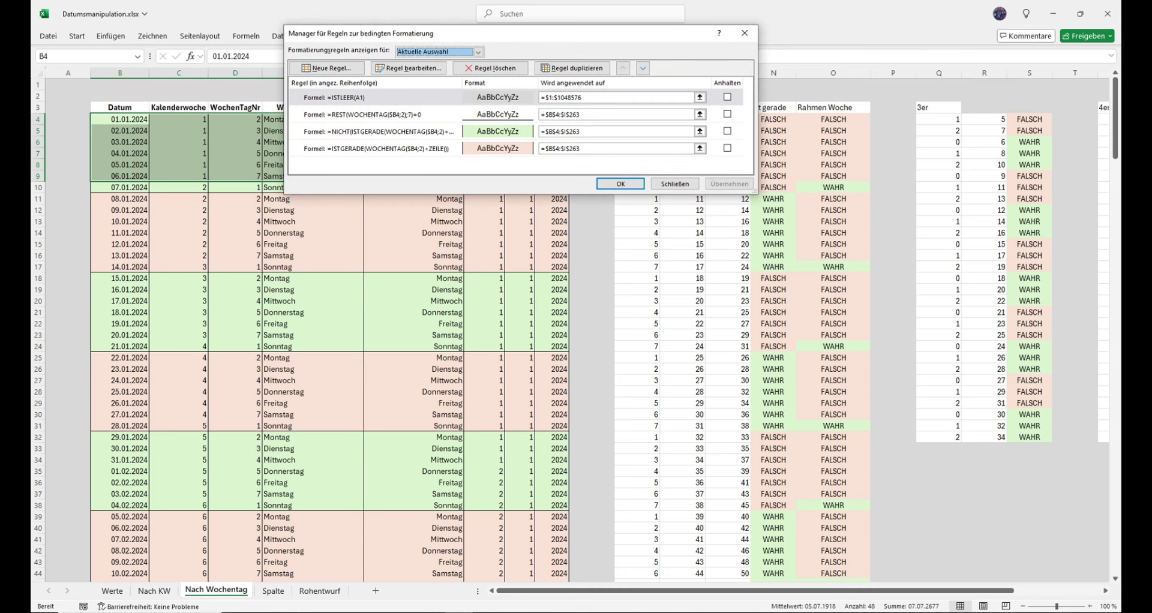
{"action": "left_click", "coordinate": [378, 131]}
{"action": "left_click", "coordinate": [376, 149]}
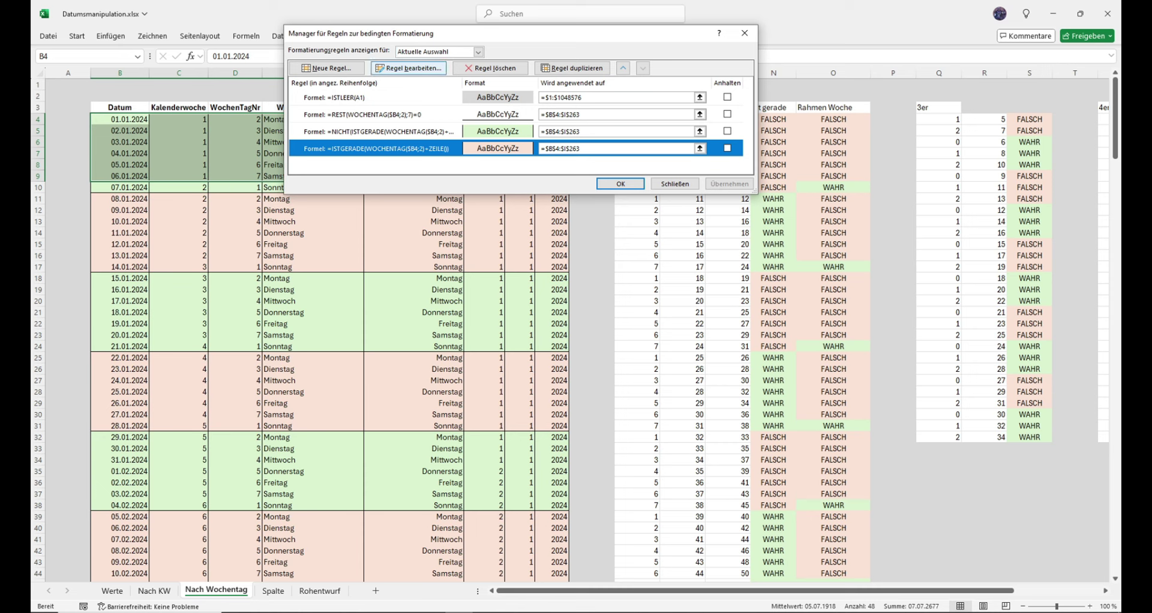
{"action": "left_click", "coordinate": [408, 68]}
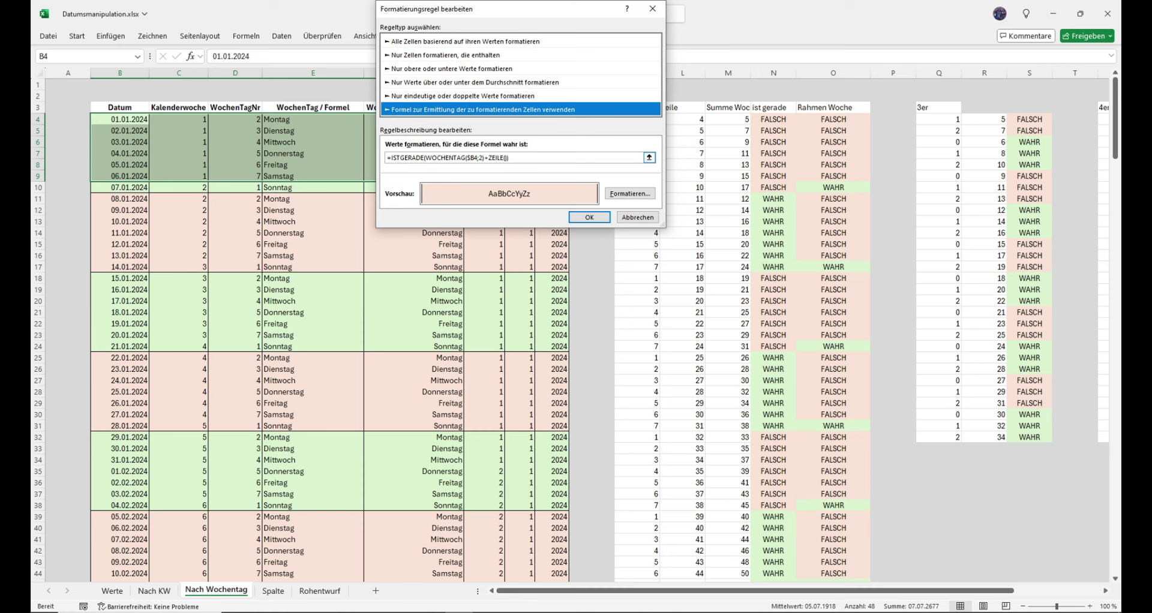
{"action": "left_click", "coordinate": [472, 158]}
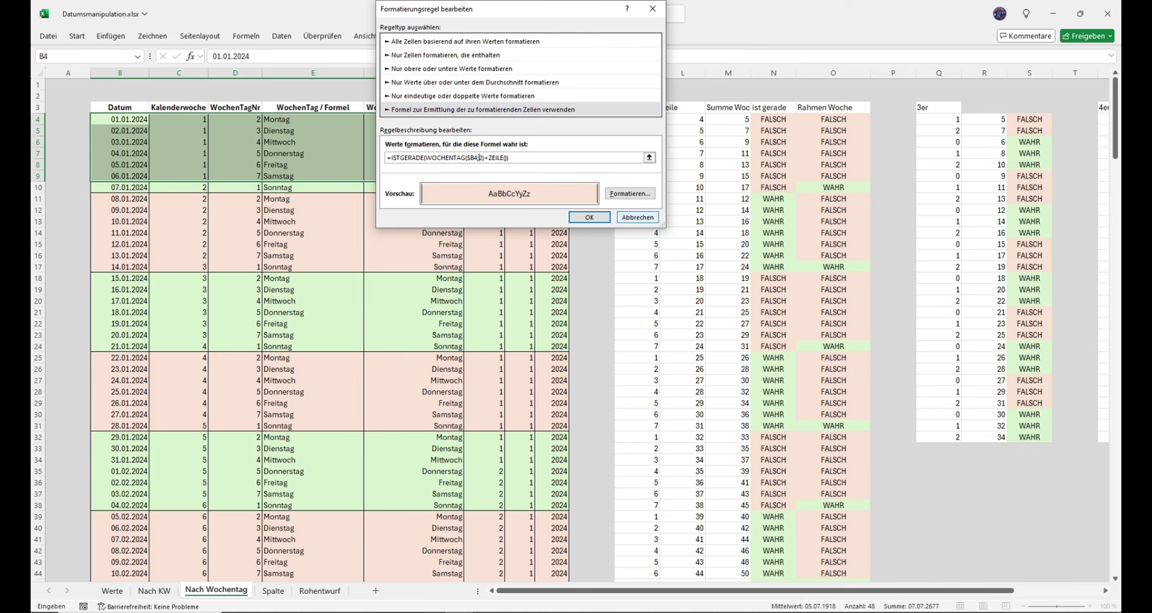
{"action": "key", "text": "Return"}
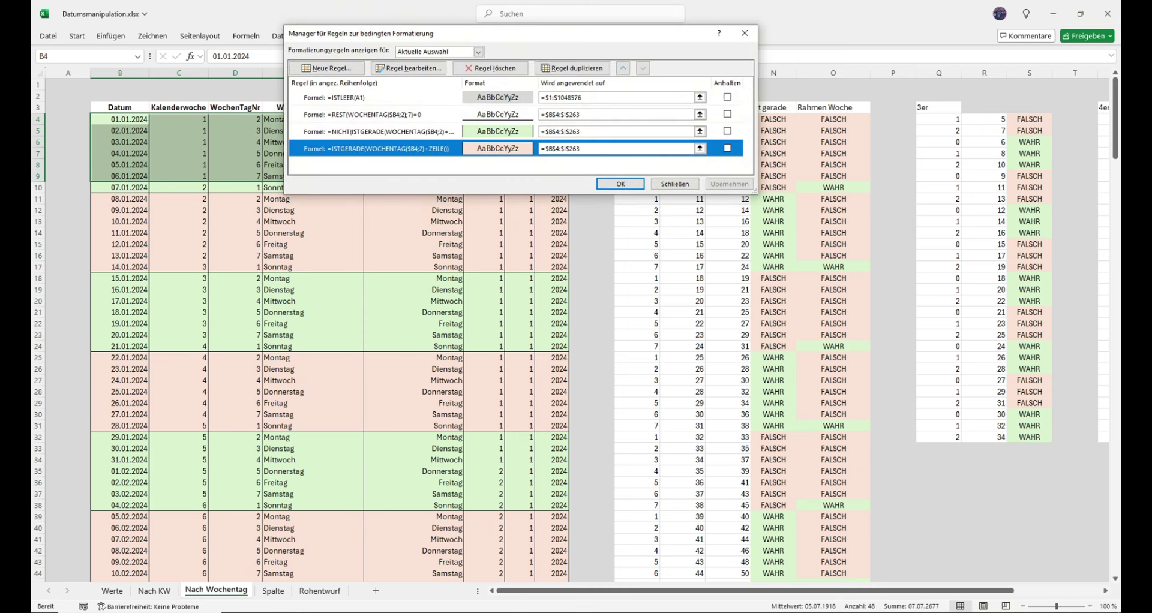
View the negated ISTGERADE rule's formula, then close the rule editor and manager without changes
{"action": "left_click", "coordinate": [378, 130]}
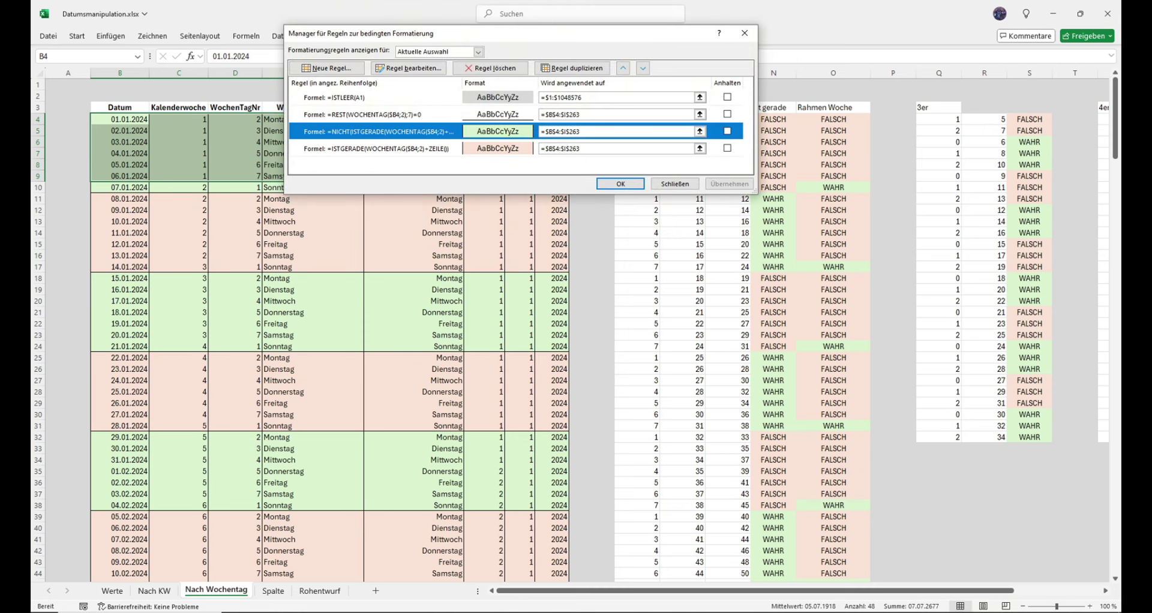
{"action": "left_click", "coordinate": [408, 68]}
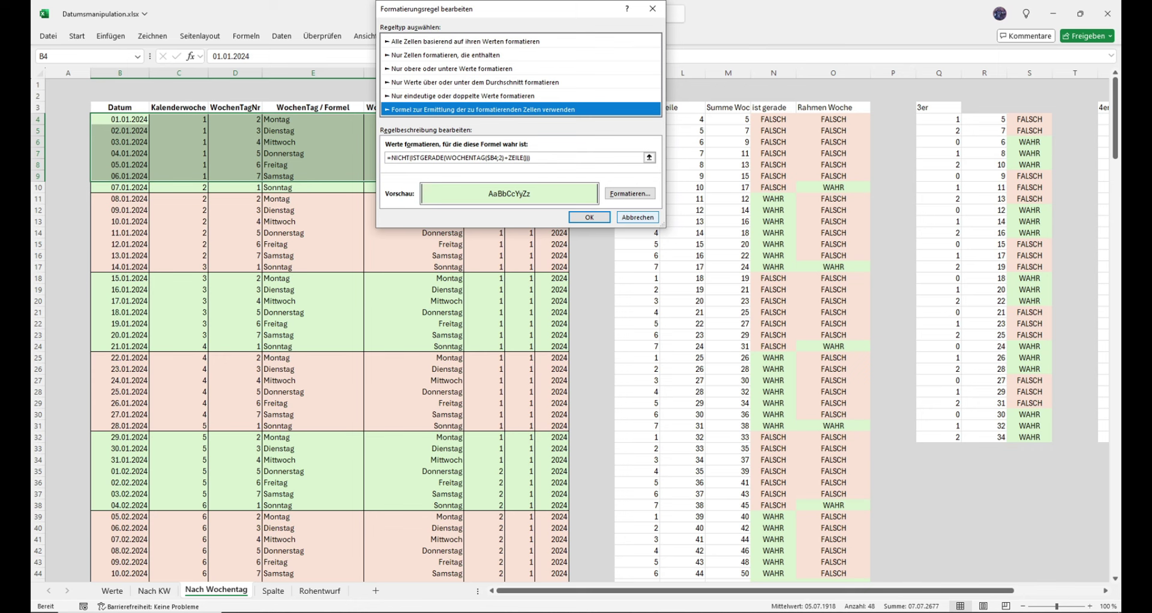
{"action": "left_click", "coordinate": [637, 217]}
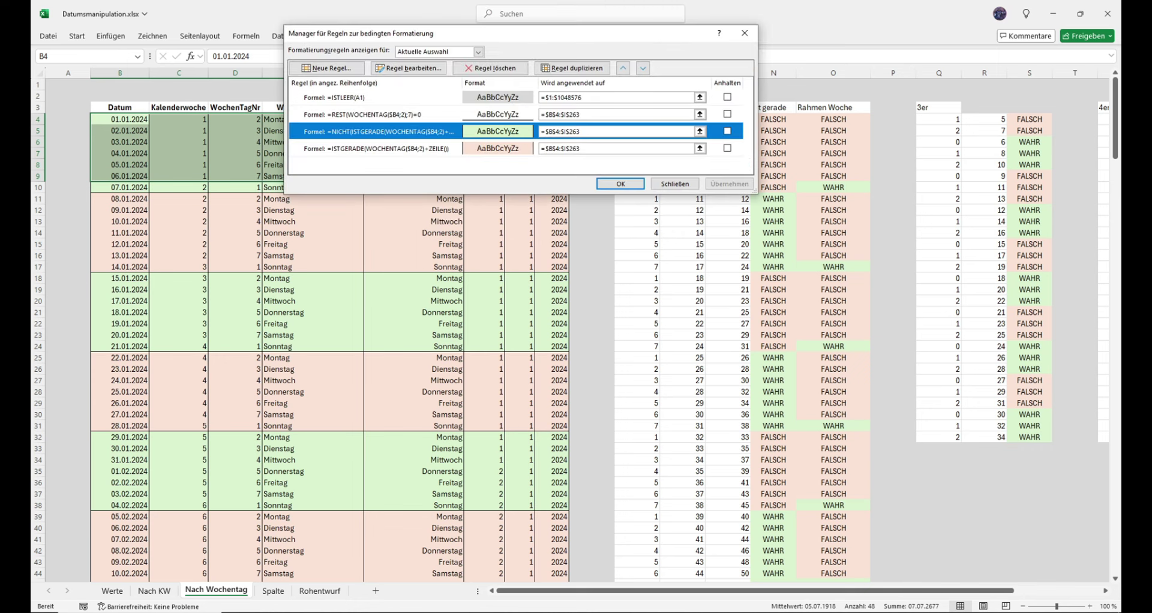
{"action": "left_click", "coordinate": [675, 184]}
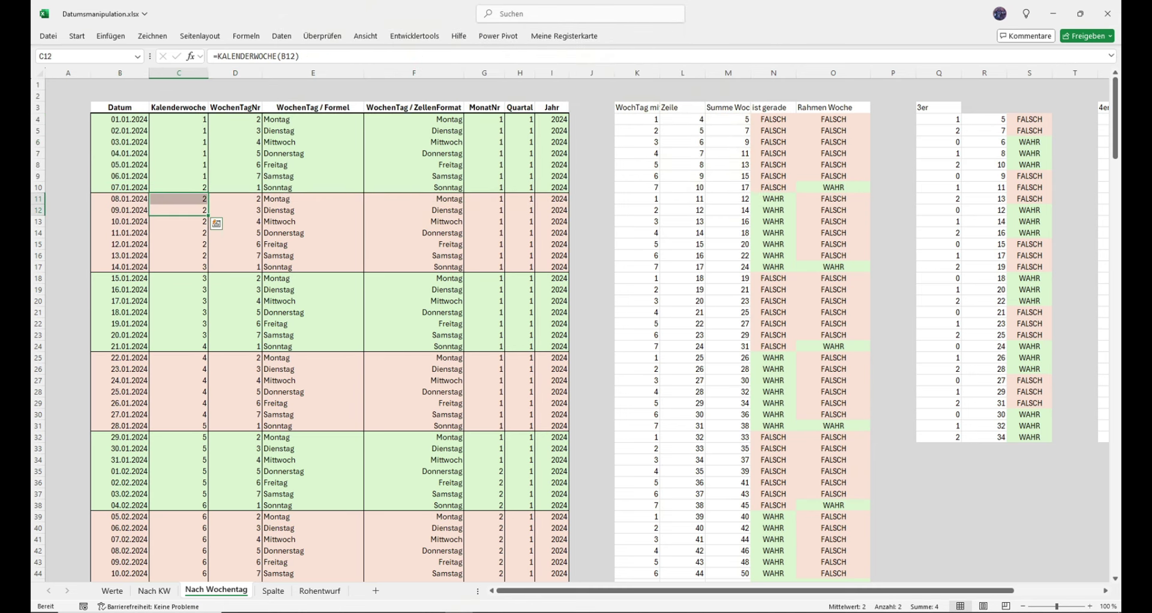
{"action": "mouse_move", "coordinate": [120, 188]}
{"action": "left_mouse_down"}
{"action": "mouse_move", "coordinate": [522, 176]}
{"action": "mouse_move", "coordinate": [552, 187]}
{"action": "left_mouse_up"}
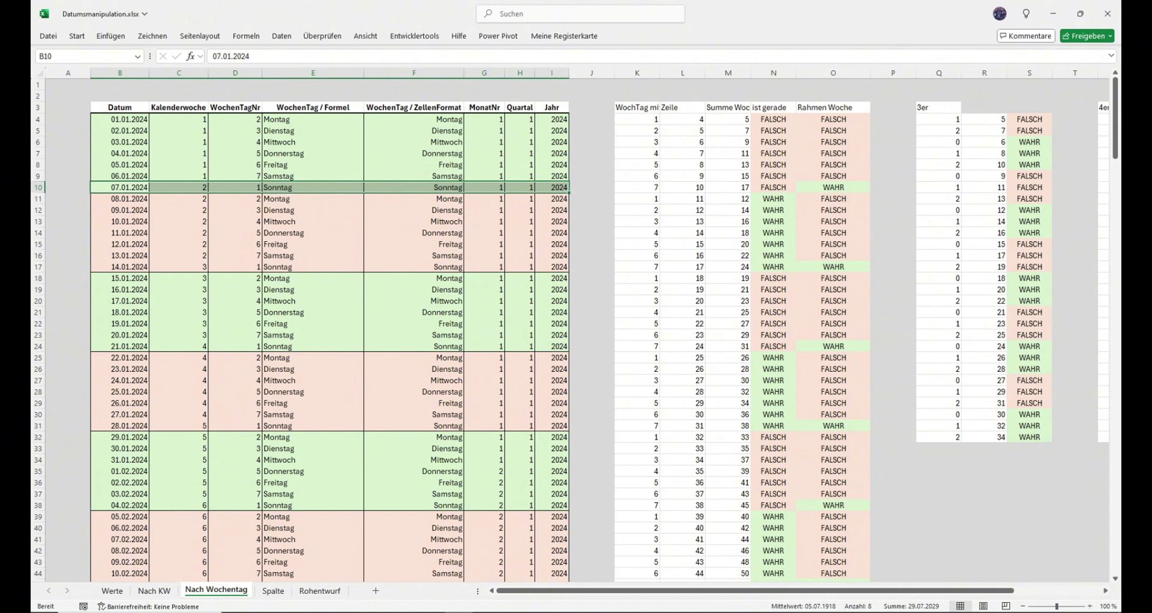
{"action": "left_click_drag", "start_coordinate": [552, 187], "coordinate": [552, 187]}
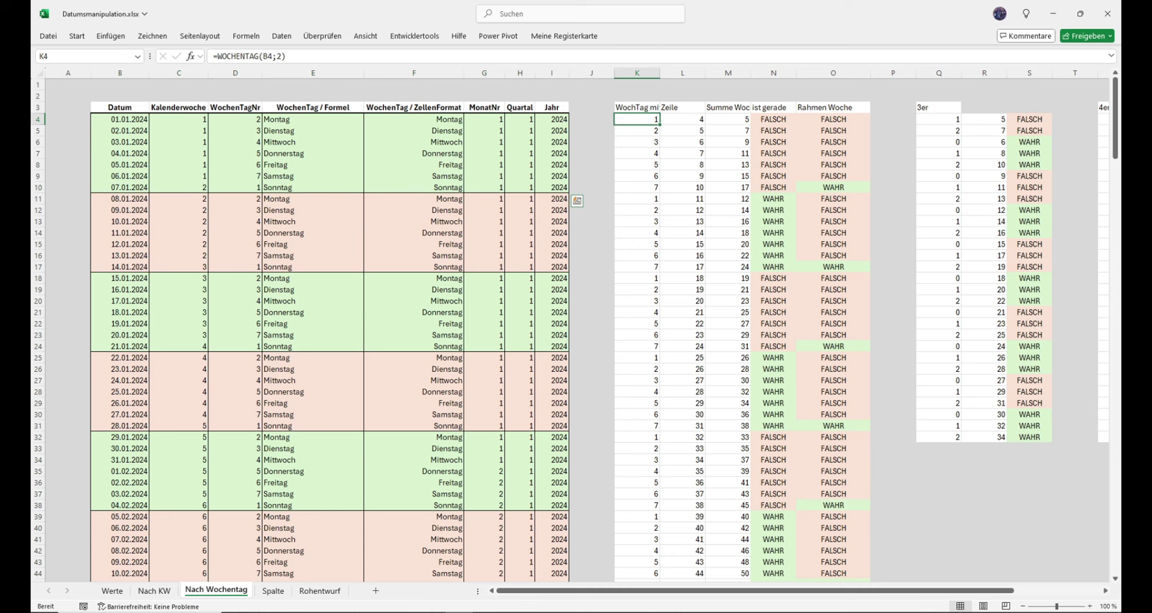
{"action": "left_click_drag", "start_coordinate": [637, 118], "coordinate": [637, 187]}
{"action": "left_click", "coordinate": [637, 187]}
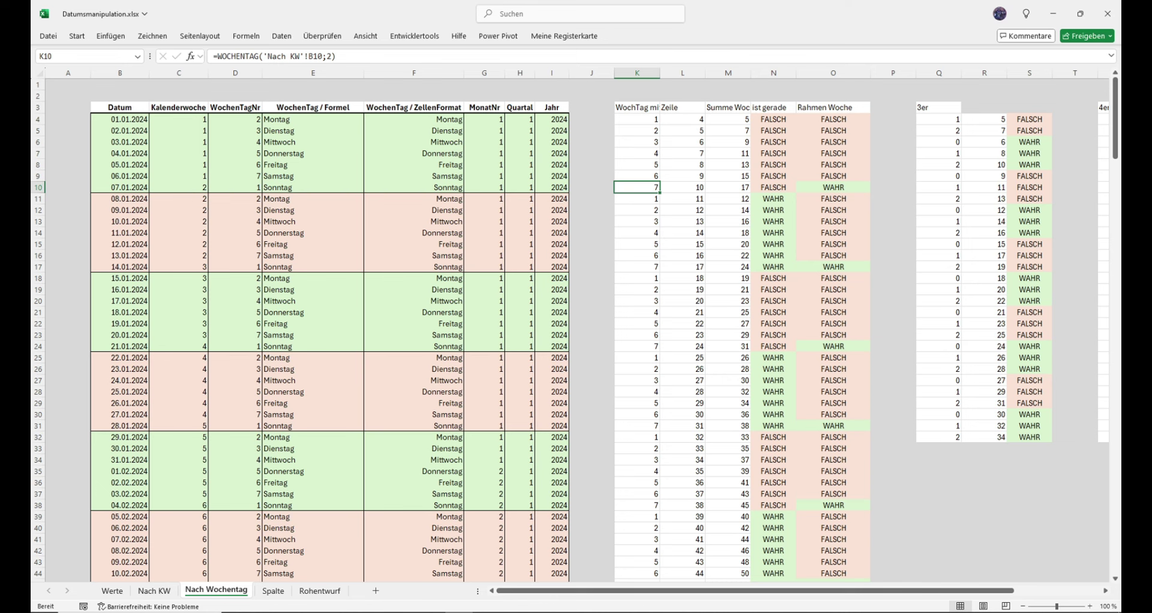
{"action": "left_click", "coordinate": [833, 119]}
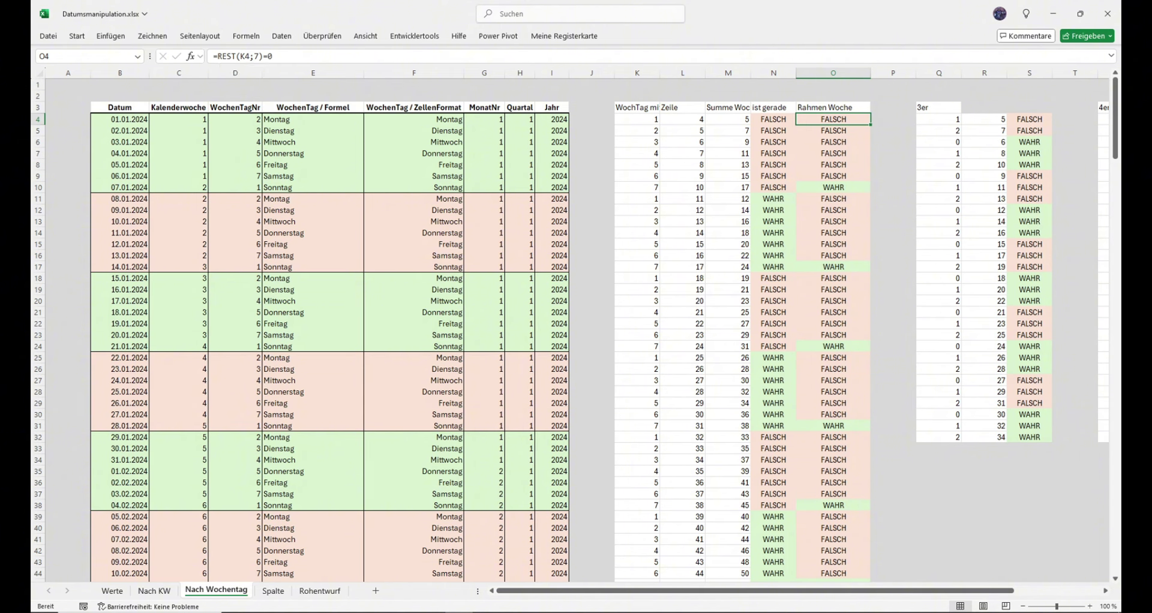
Inspect the weekday formulas in column K and the Rahmen Woche formulas in column O (rows 4, 10, 24)
{"action": "left_click", "coordinate": [637, 118]}
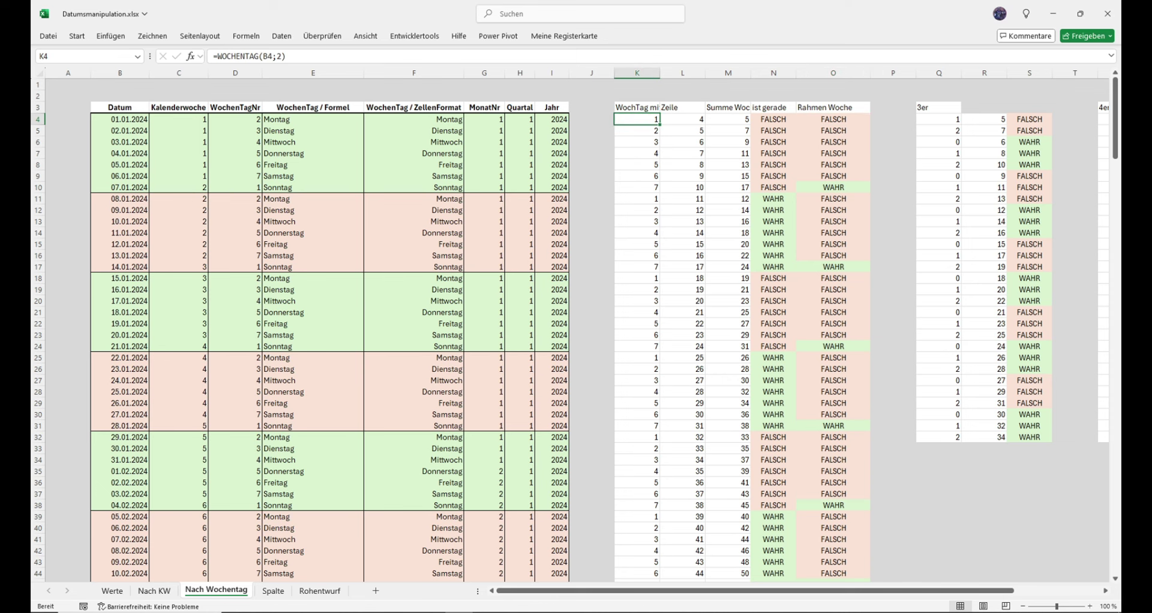
{"action": "left_click", "coordinate": [833, 119]}
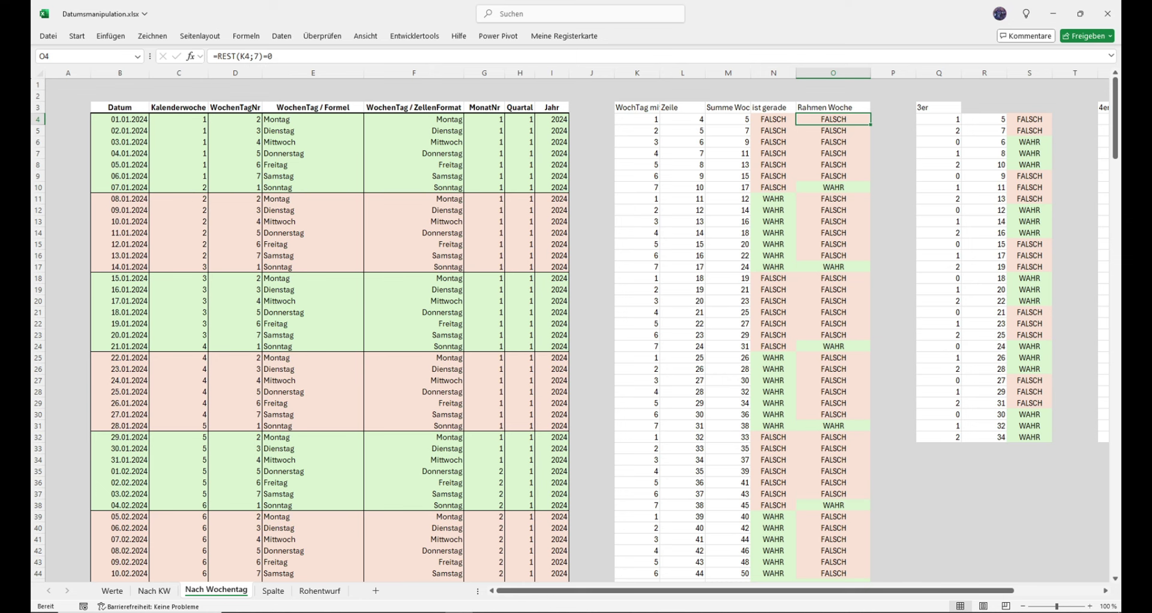
{"action": "left_click", "coordinate": [833, 188]}
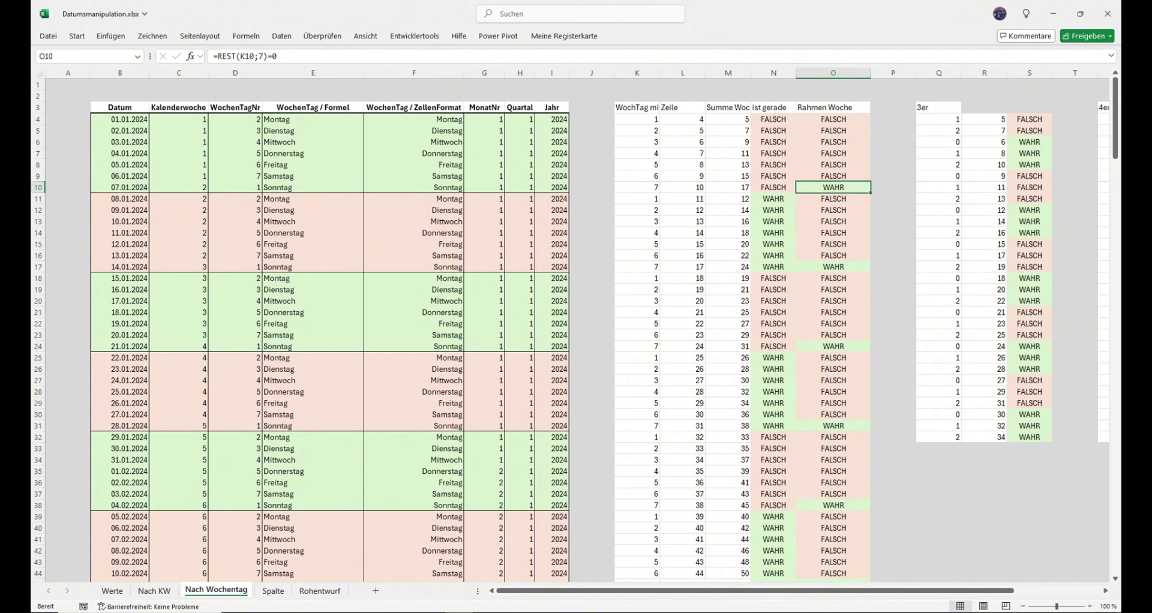
{"action": "left_click", "coordinate": [637, 187]}
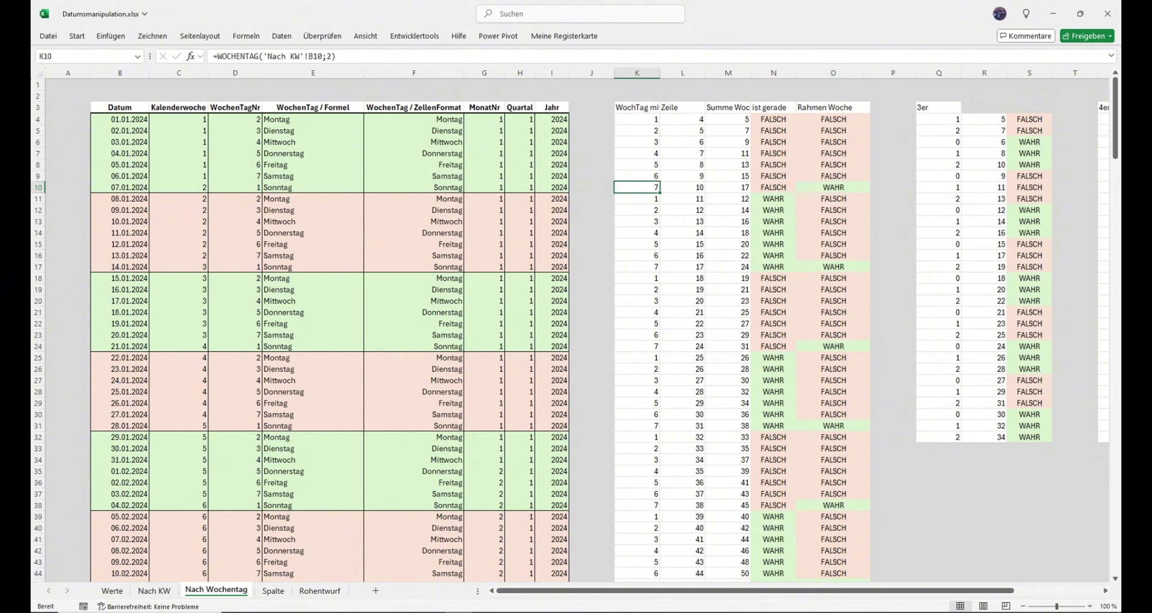
{"action": "left_click", "coordinate": [637, 267]}
{"action": "left_click", "coordinate": [637, 346]}
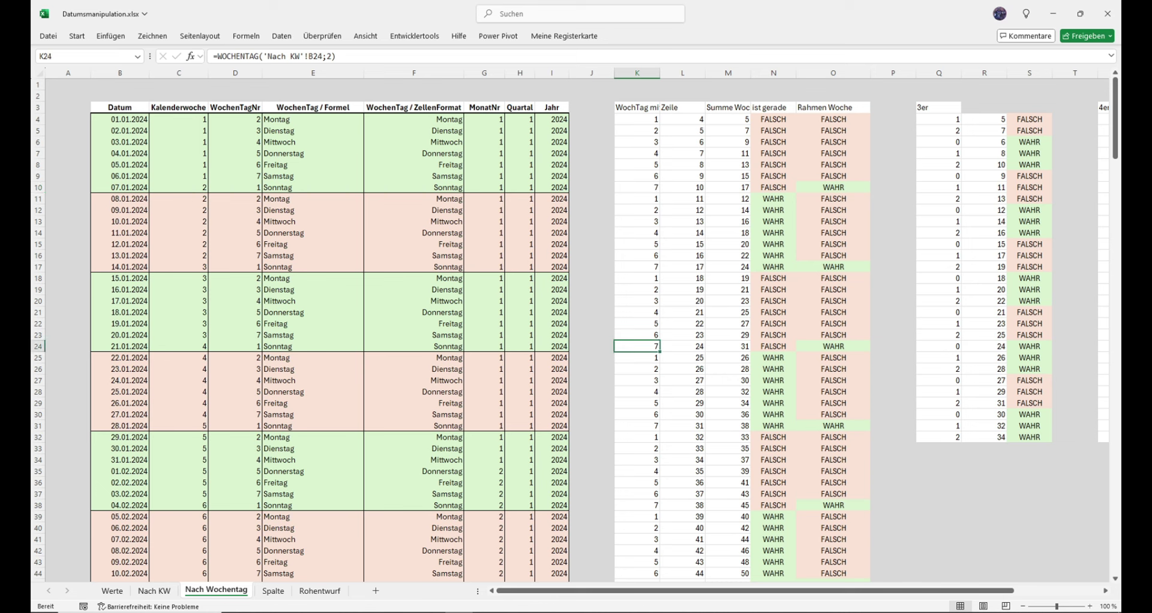
{"action": "left_click", "coordinate": [833, 346]}
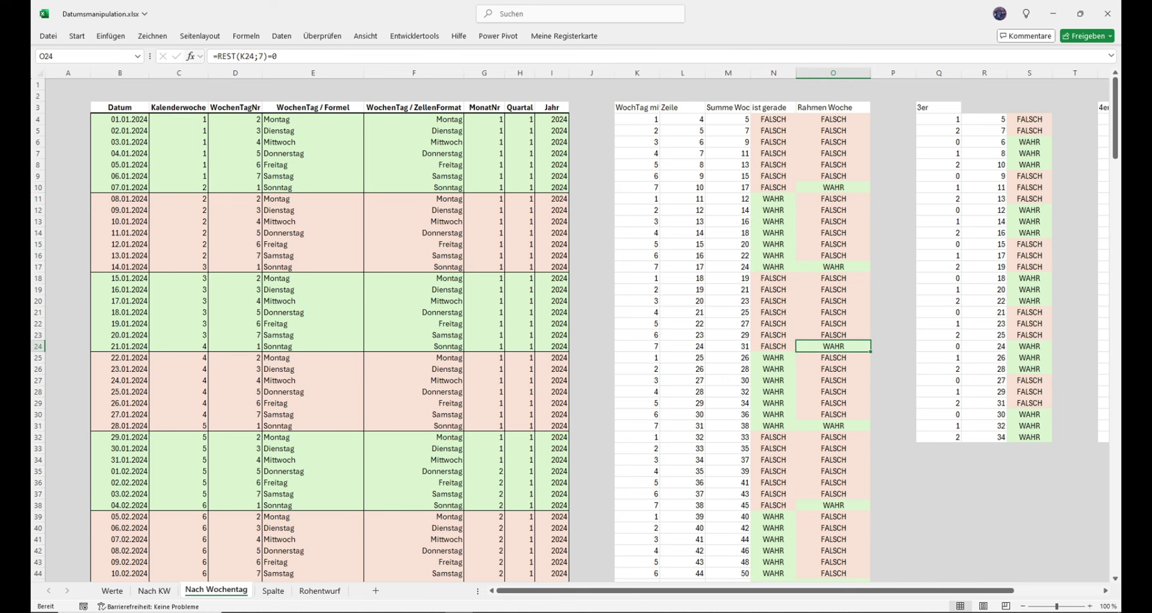
Look at the conditional formatting rules manager, close it, and select the weekday name cell E9
{"action": "left_click", "coordinate": [77, 36]}
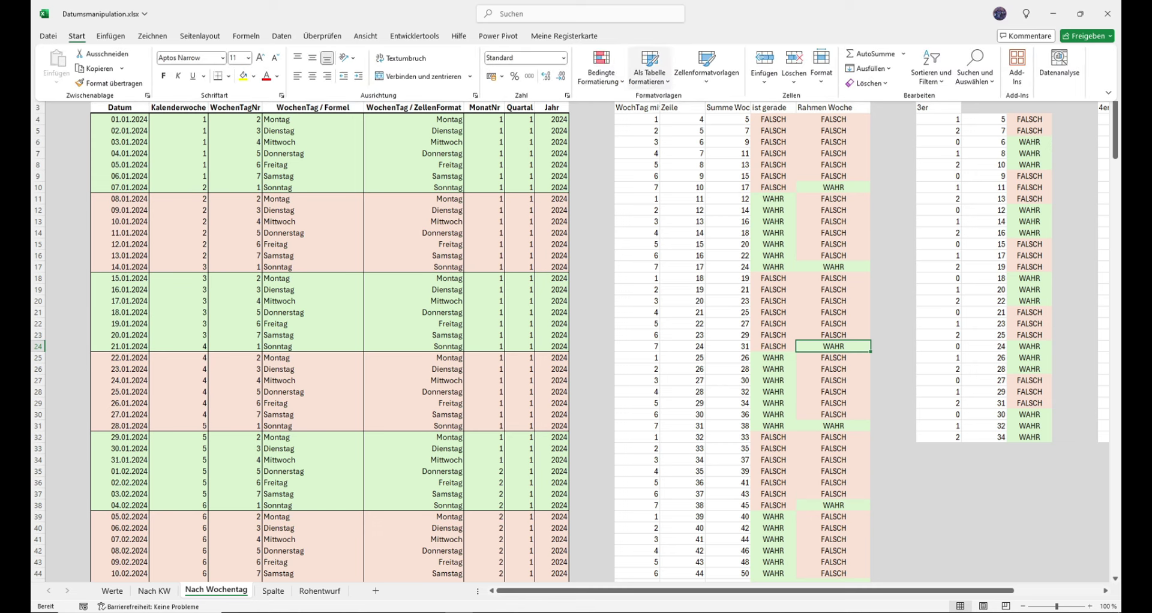
{"action": "left_click", "coordinate": [601, 67]}
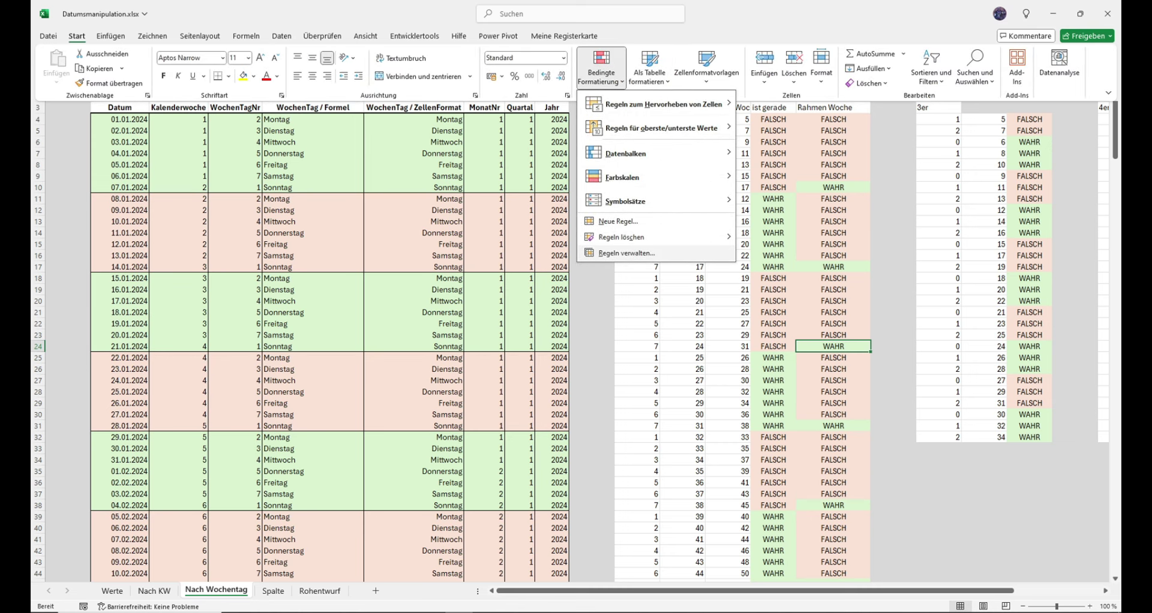
{"action": "left_click", "coordinate": [626, 252]}
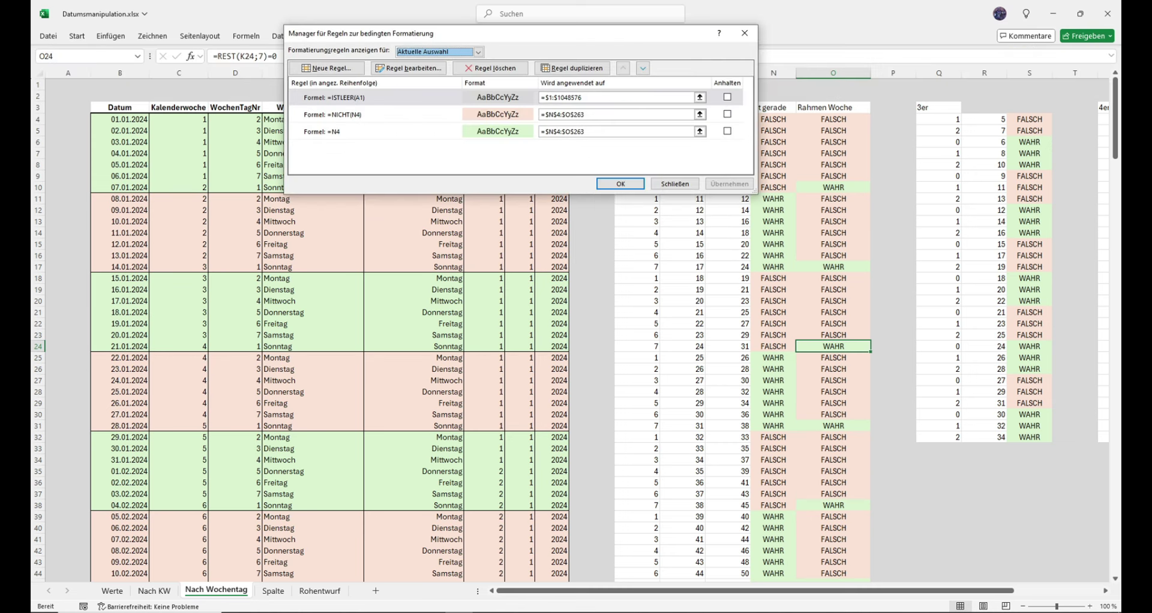
{"action": "left_click", "coordinate": [674, 183]}
{"action": "left_click", "coordinate": [313, 176]}
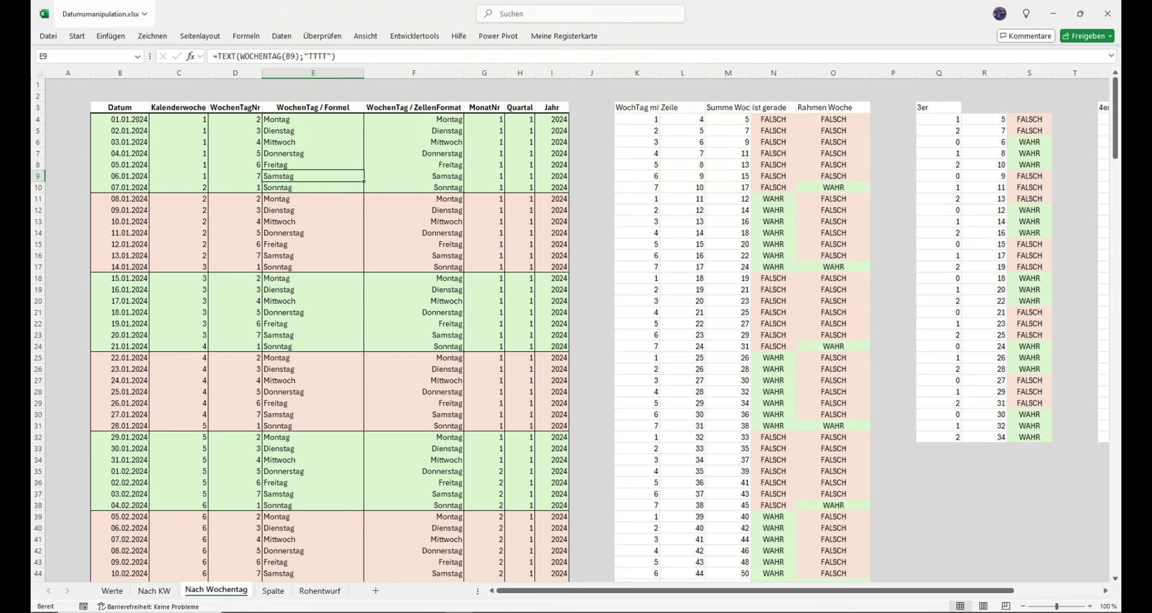
{"action": "left_click", "coordinate": [77, 36]}
Open the =REST(WOCHENTAG($B4;2);7)=0 rule, view its Rahmen border format, and cancel without changes
{"action": "left_click", "coordinate": [601, 69]}
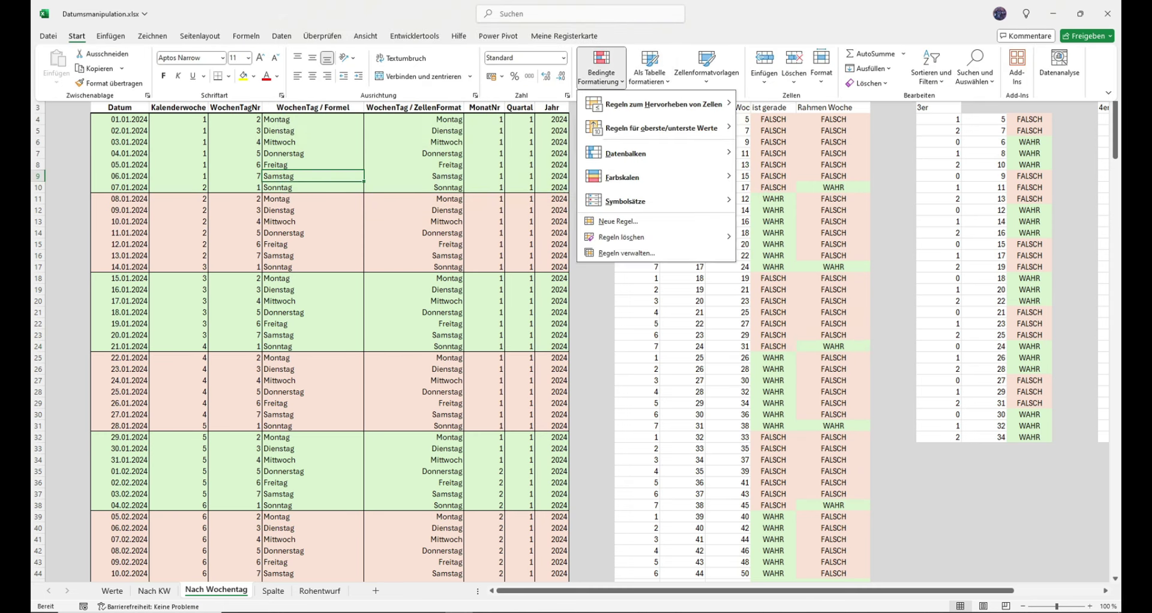
{"action": "left_click", "coordinate": [626, 253]}
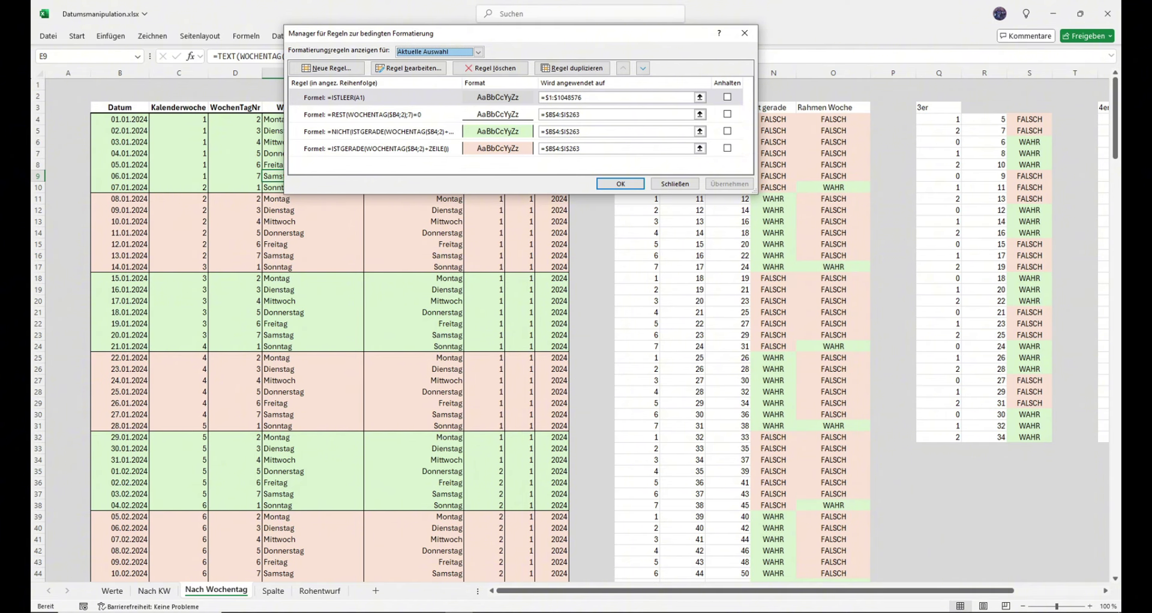
{"action": "left_click", "coordinate": [372, 114]}
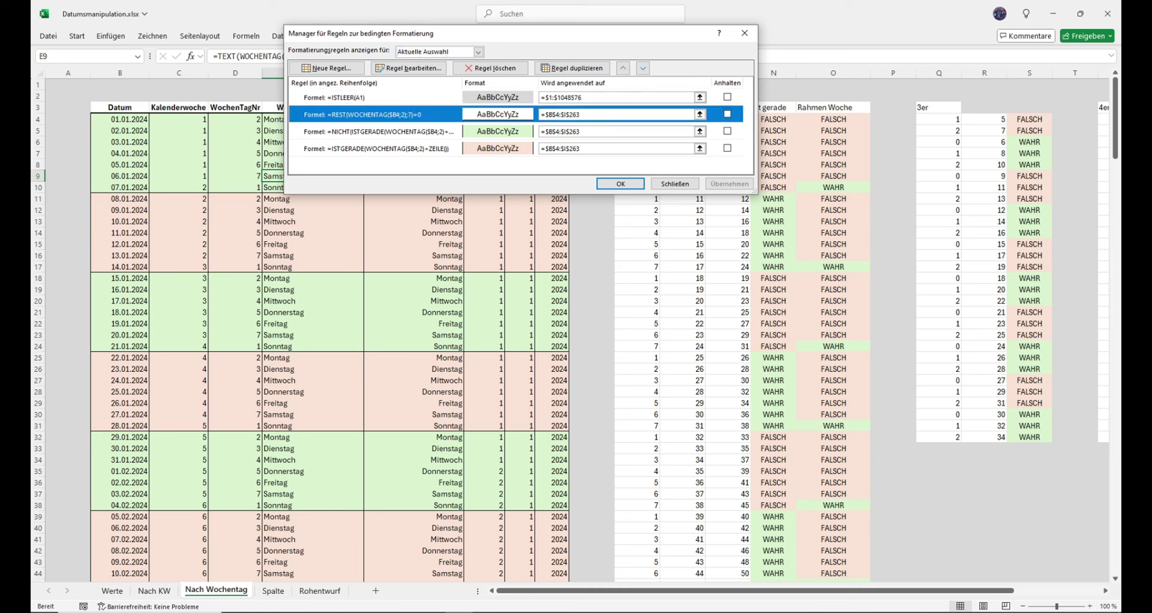
{"action": "left_click", "coordinate": [408, 67]}
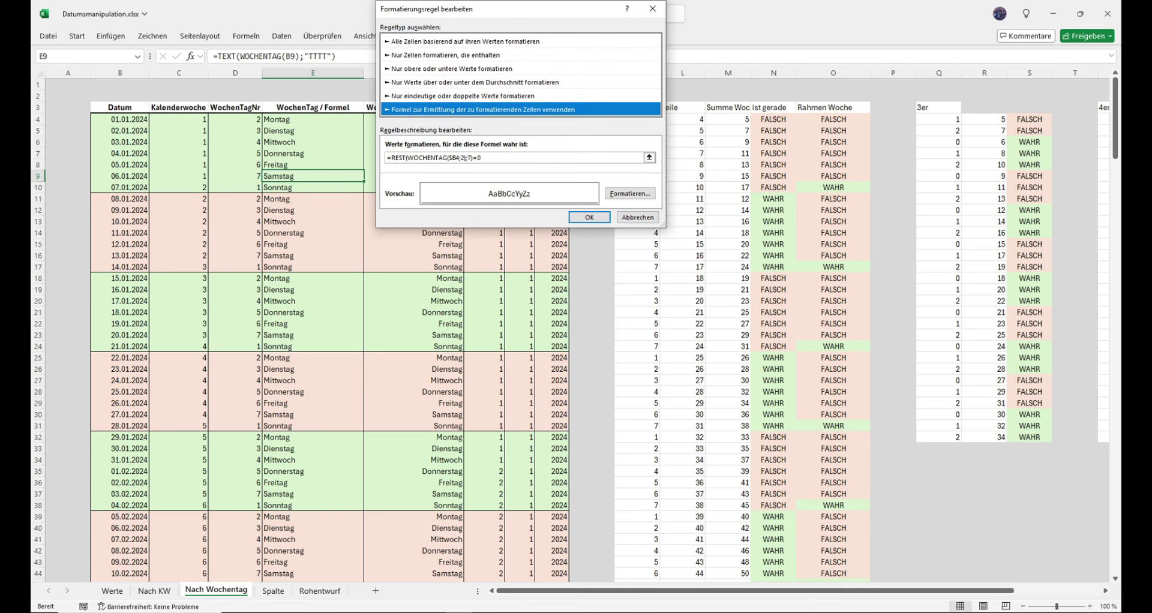
{"action": "left_click", "coordinate": [630, 193]}
{"action": "left_click", "coordinate": [435, 28]}
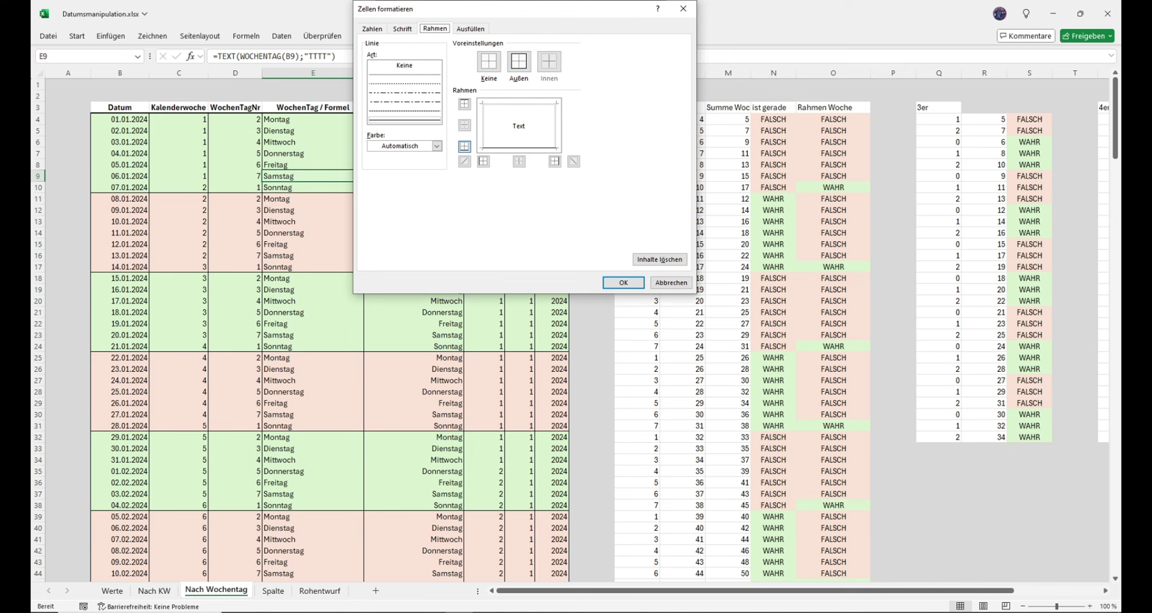
{"action": "left_click", "coordinate": [671, 283]}
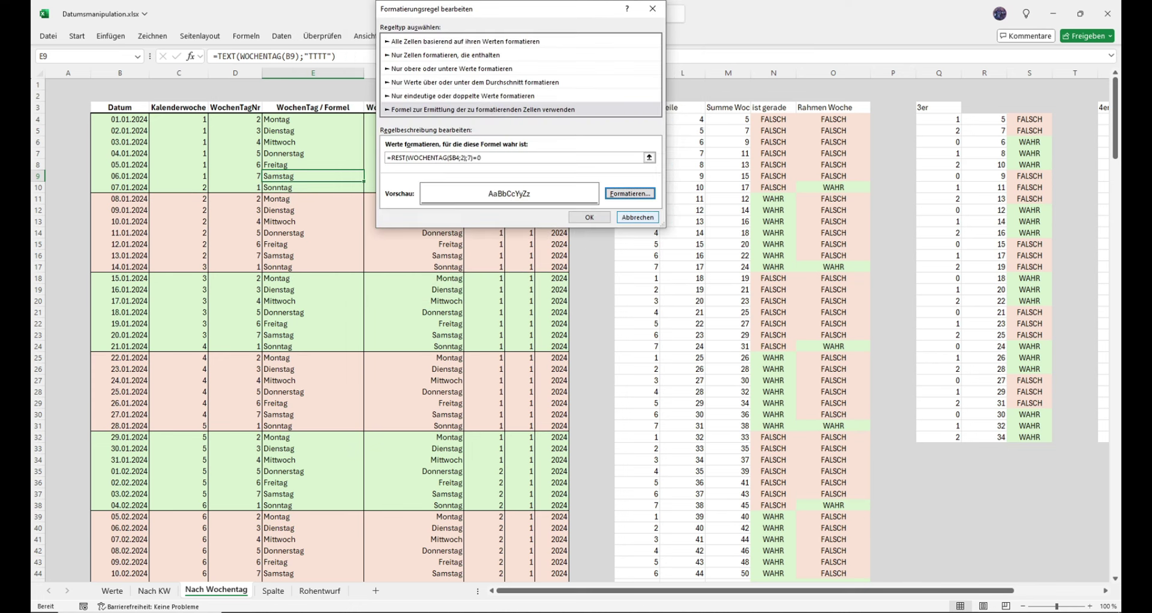
{"action": "key", "text": "Escape"}
{"action": "key", "text": "Escape"}
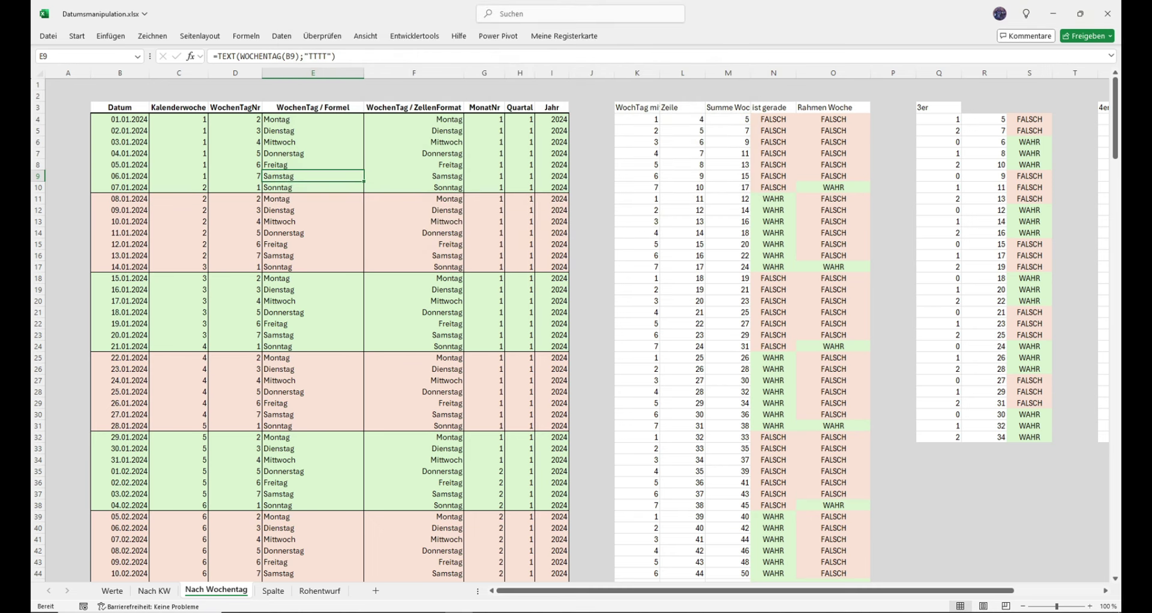
{"action": "left_click_drag", "start_coordinate": [120, 119], "coordinate": [360, 189]}
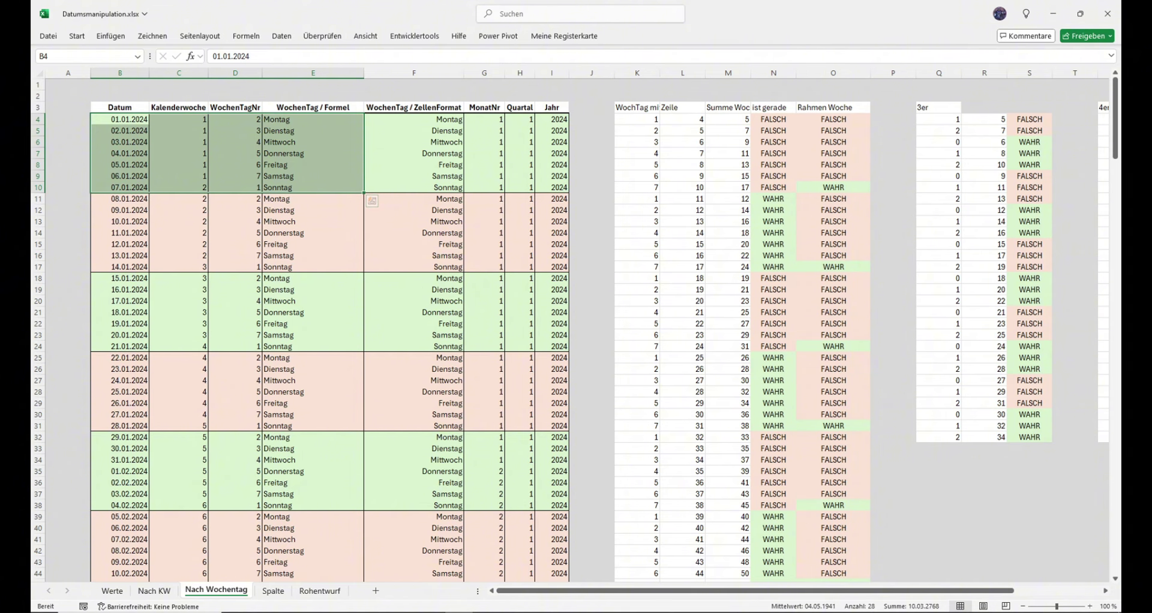
{"action": "left_click", "coordinate": [833, 187]}
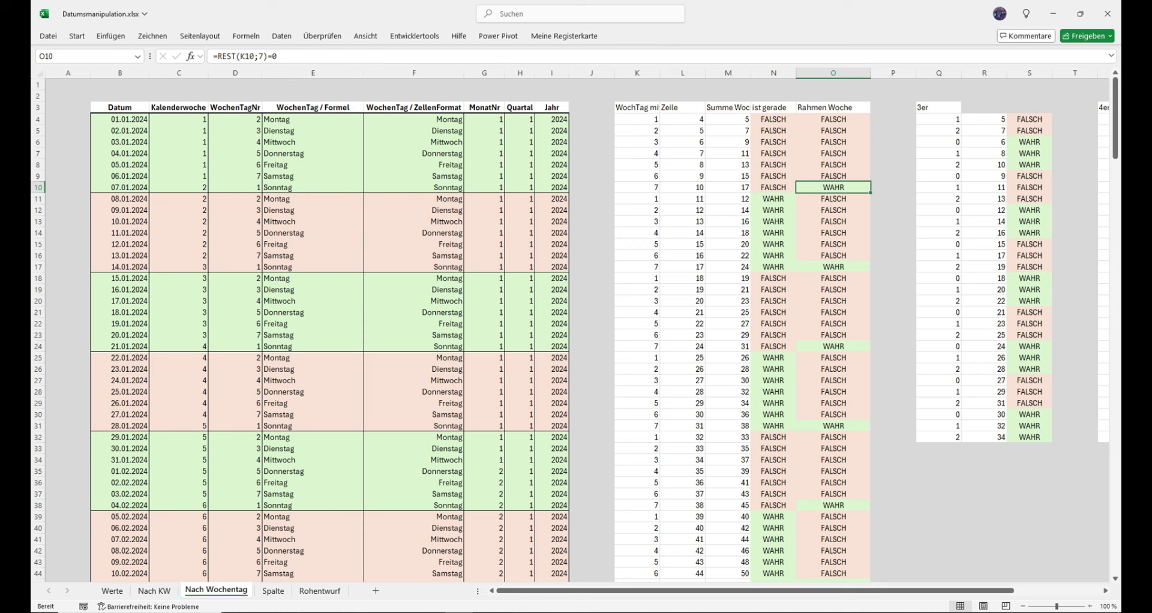
{"action": "left_click", "coordinate": [637, 187]}
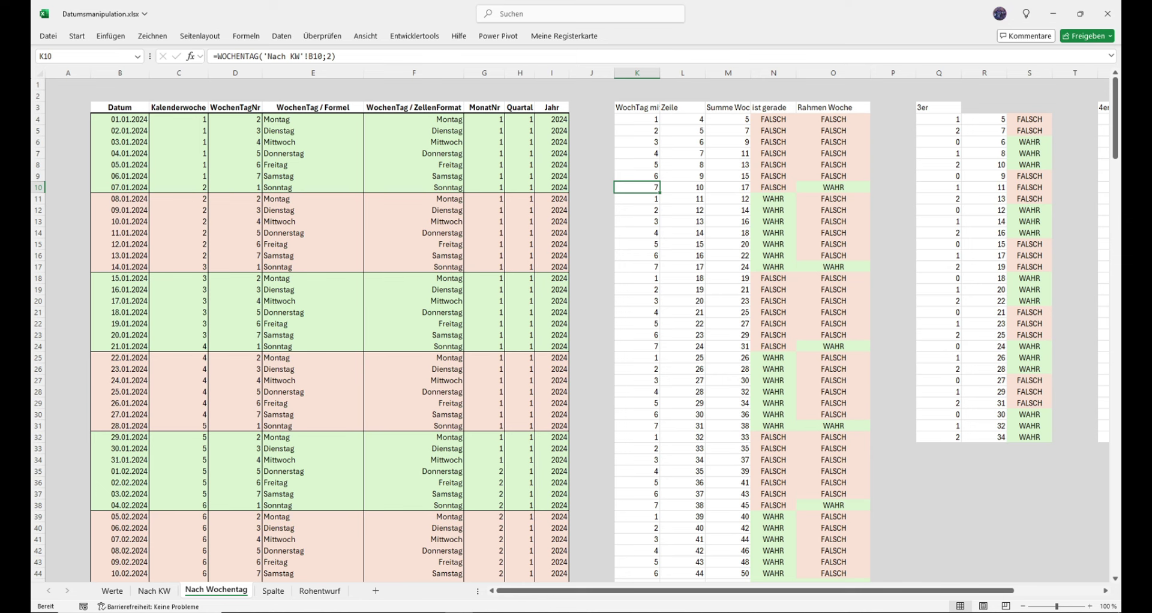
{"action": "left_click", "coordinate": [1030, 164]}
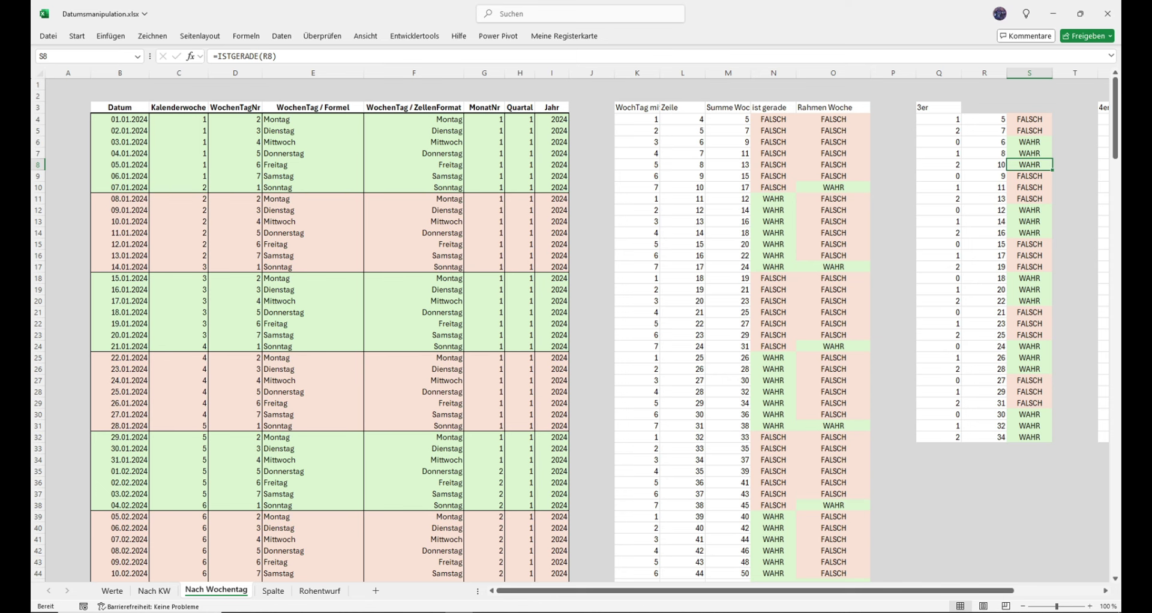
{"action": "left_click", "coordinate": [834, 119]}
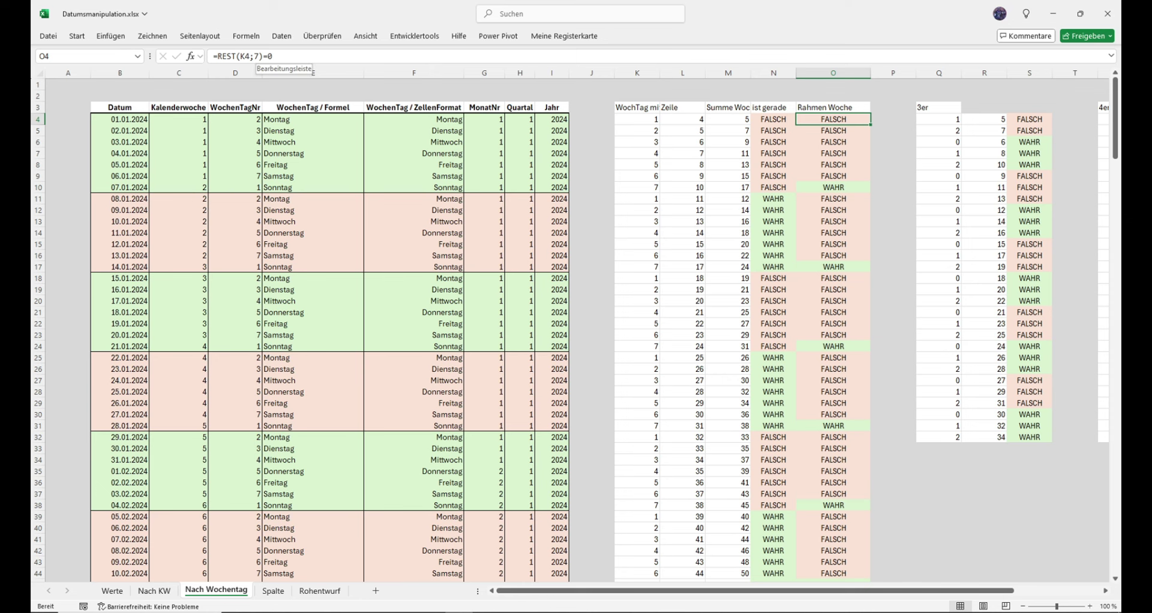
Rewrite the O4 formula as =K4/7=1
{"action": "left_click_drag", "start_coordinate": [259, 57], "coordinate": [218, 57]}
{"action": "type", "text": "K"}
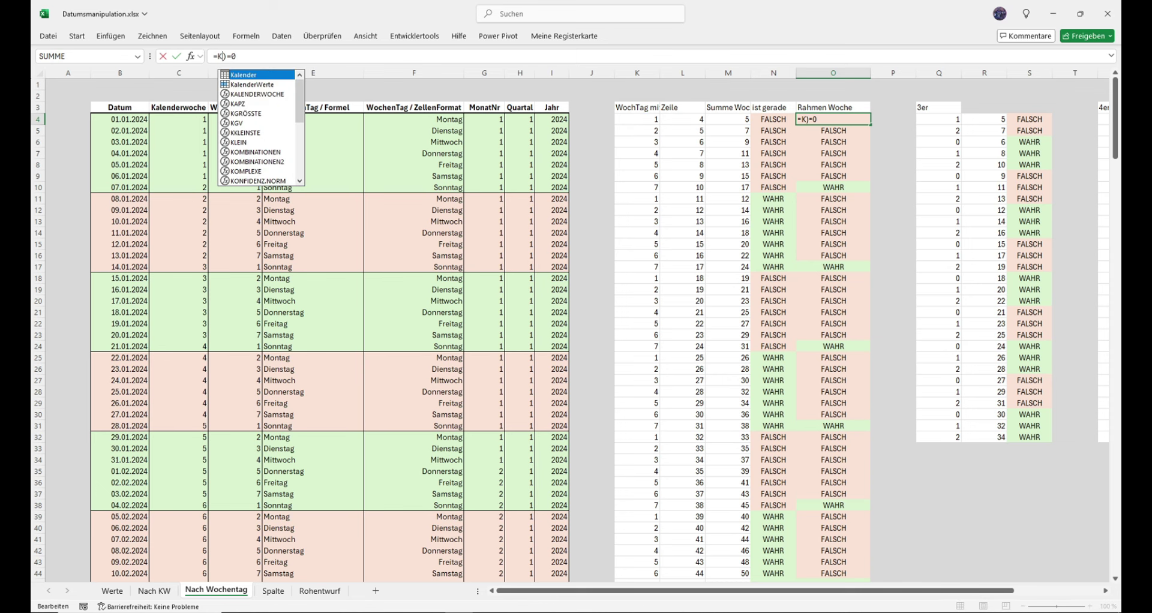
{"action": "type", "text": "43"}
{"action": "key", "text": "BackSpace"}
{"action": "type", "text": "/"}
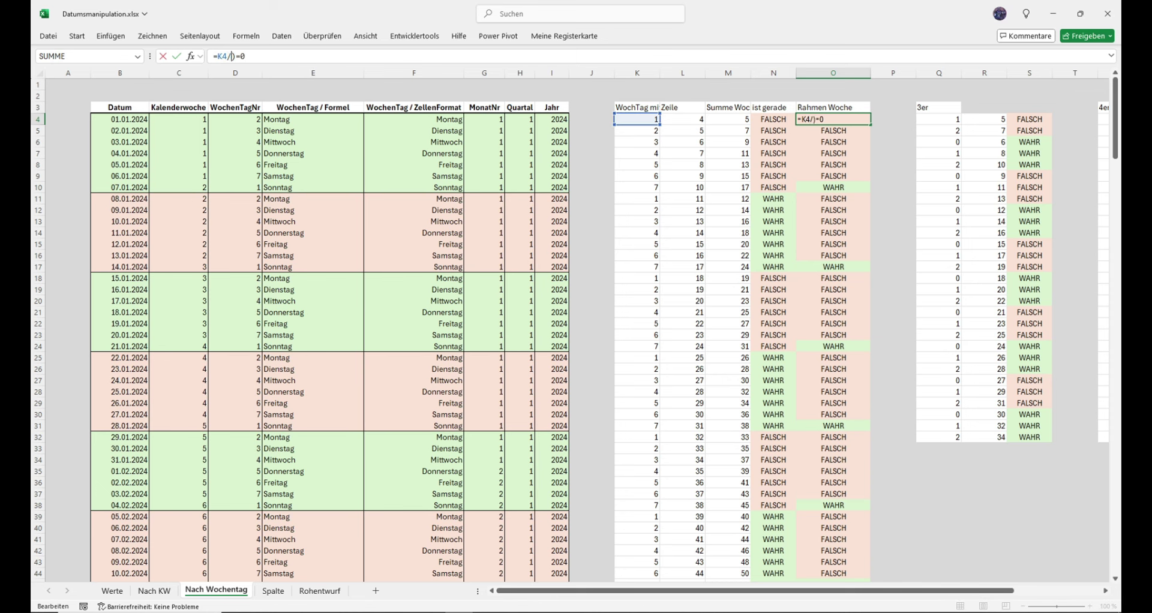
{"action": "type", "text": "7"}
{"action": "key", "text": "Delete"}
{"action": "key", "text": "End"}
{"action": "key", "text": "BackSpace"}
{"action": "type", "text": "1"}
{"action": "key", "text": "Return"}
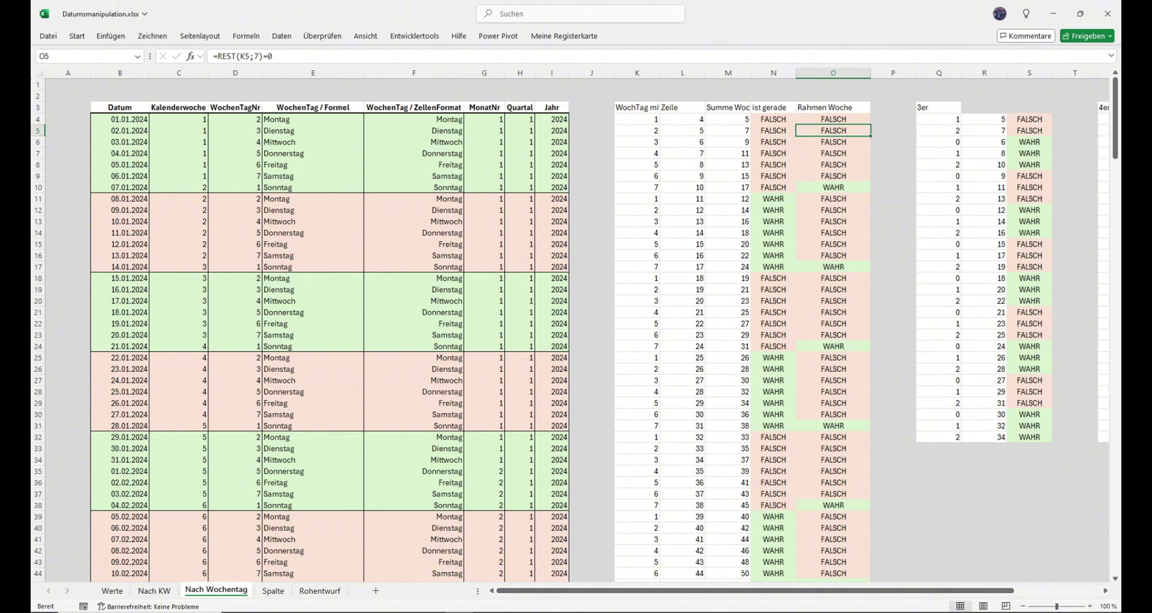
Fill the new formula down column O to O16 and compare O10, O4 and O19
{"action": "left_click", "coordinate": [834, 119]}
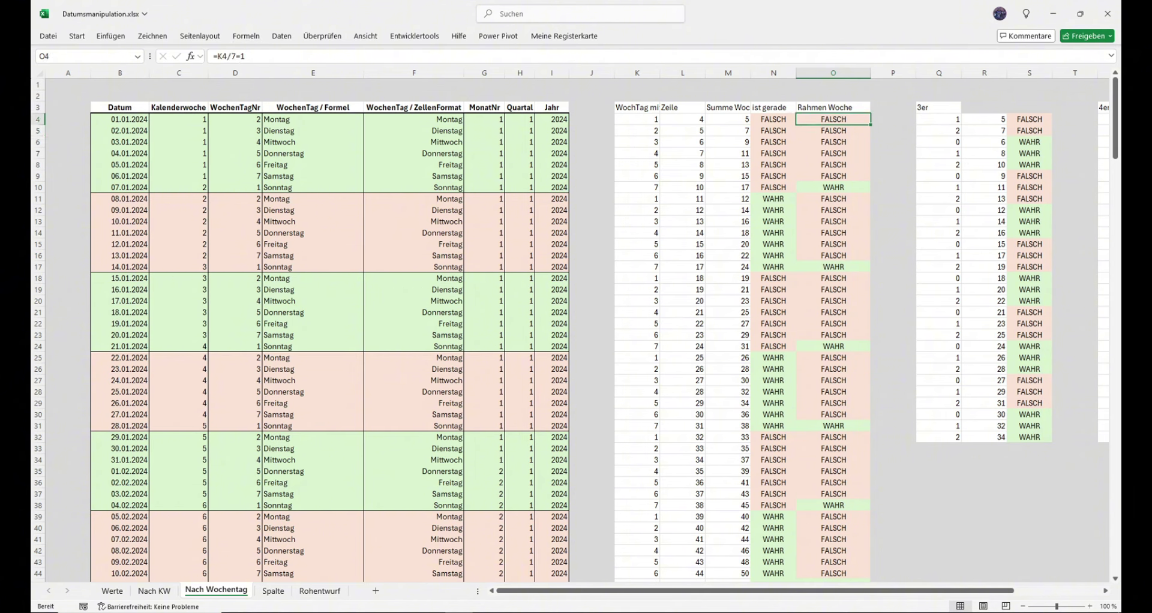
{"action": "left_click_drag", "start_coordinate": [869, 124], "coordinate": [870, 258]}
{"action": "left_click", "coordinate": [833, 188]}
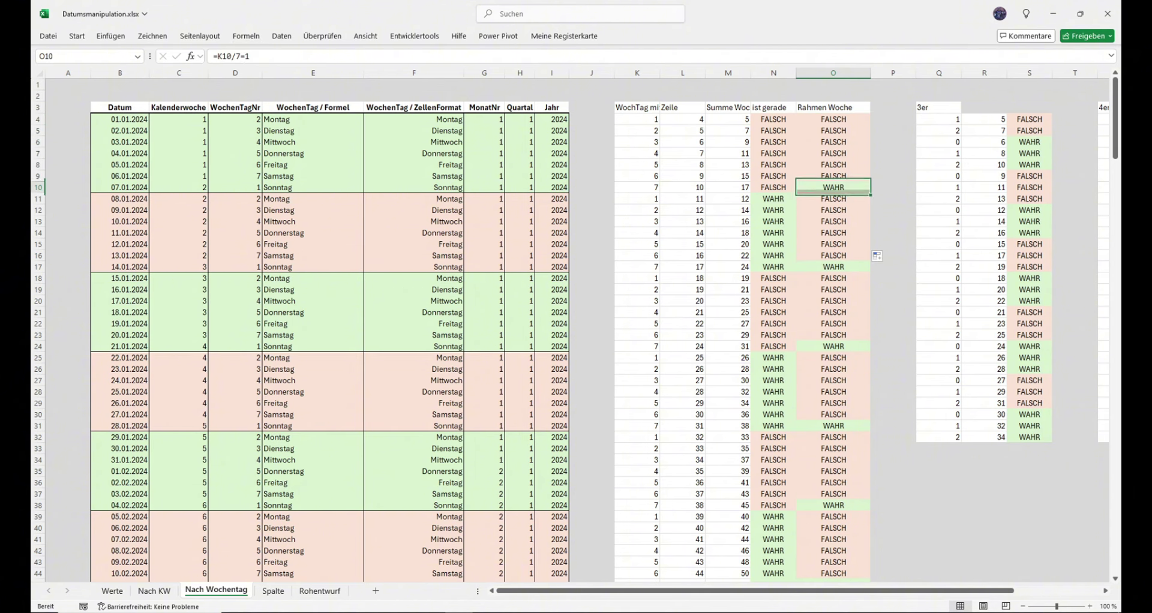
{"action": "left_click", "coordinate": [834, 119]}
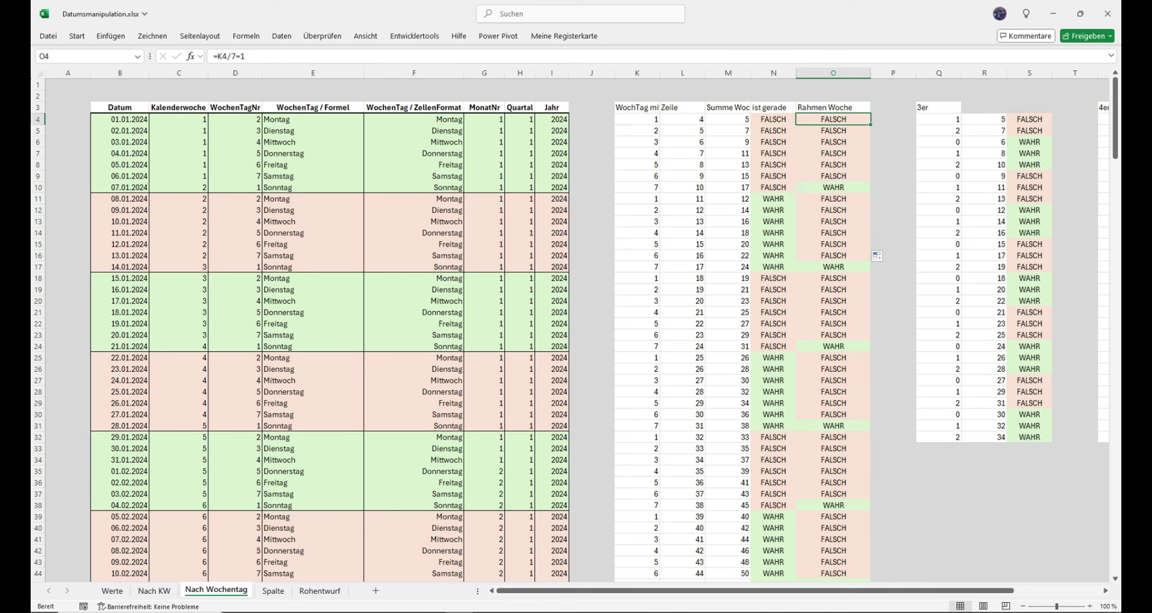
{"action": "left_click", "coordinate": [833, 289]}
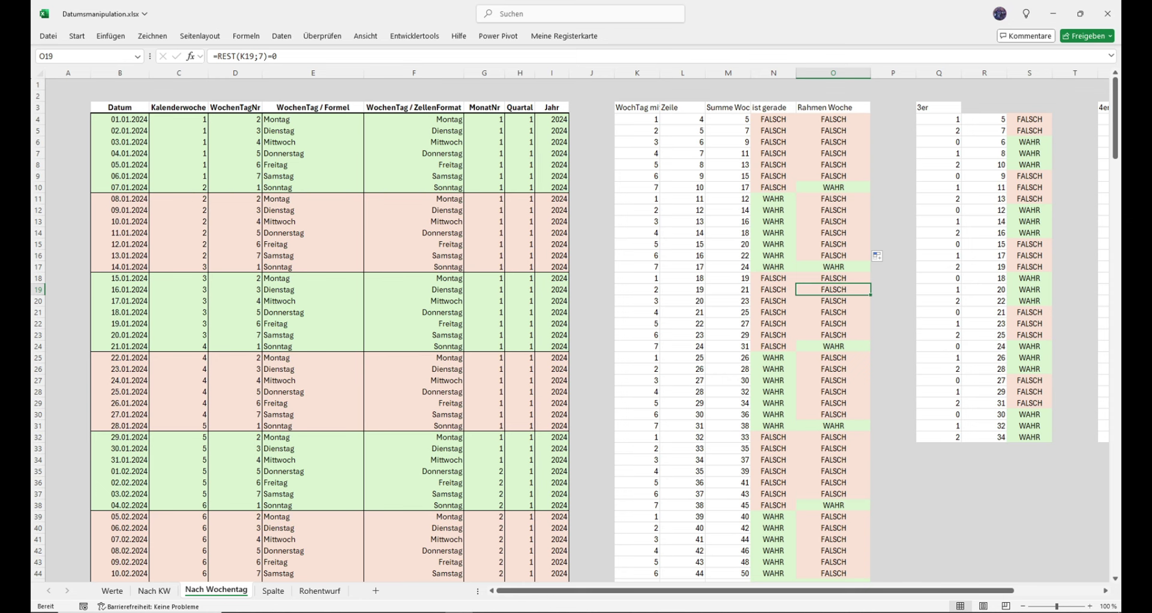
{"action": "left_click", "coordinate": [833, 119]}
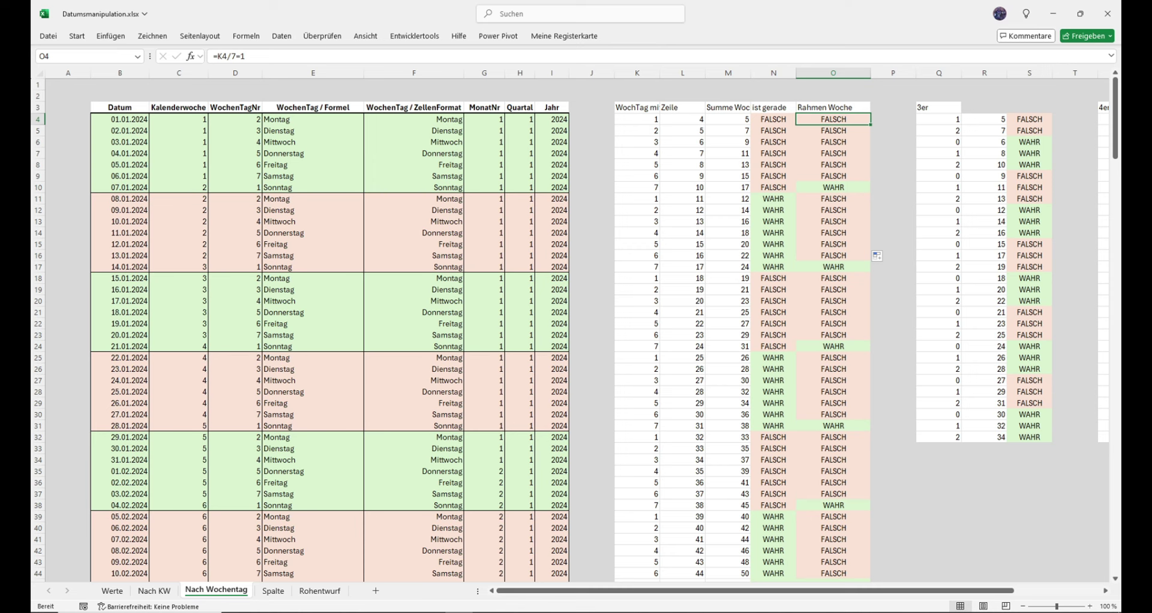
{"action": "left_click_drag", "start_coordinate": [637, 187], "coordinate": [833, 187]}
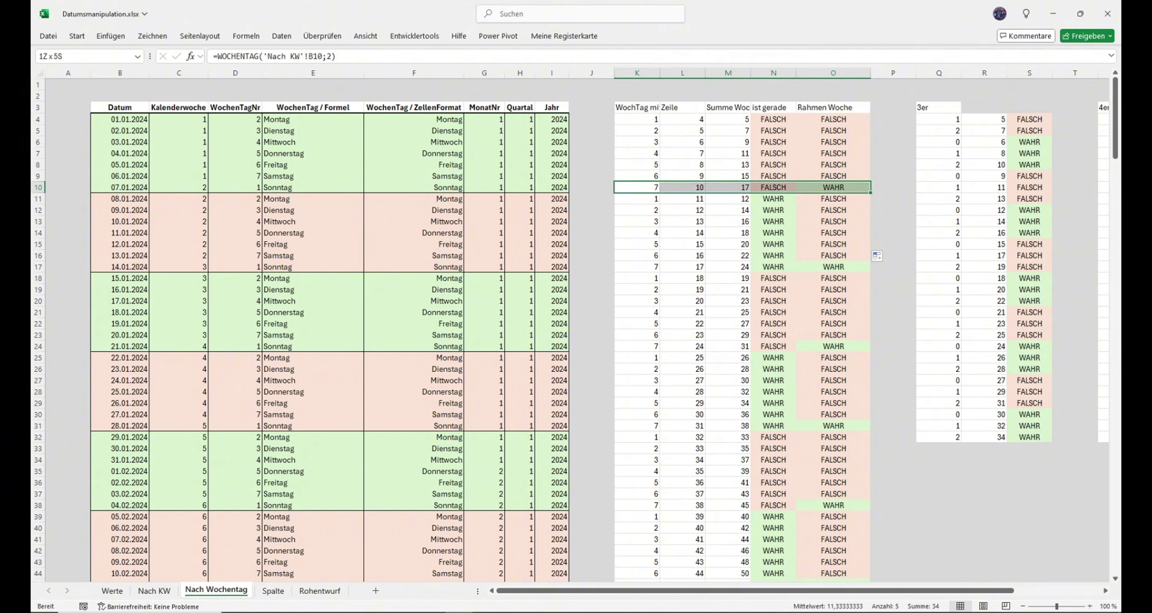
{"action": "left_click_drag", "start_coordinate": [637, 267], "coordinate": [834, 267]}
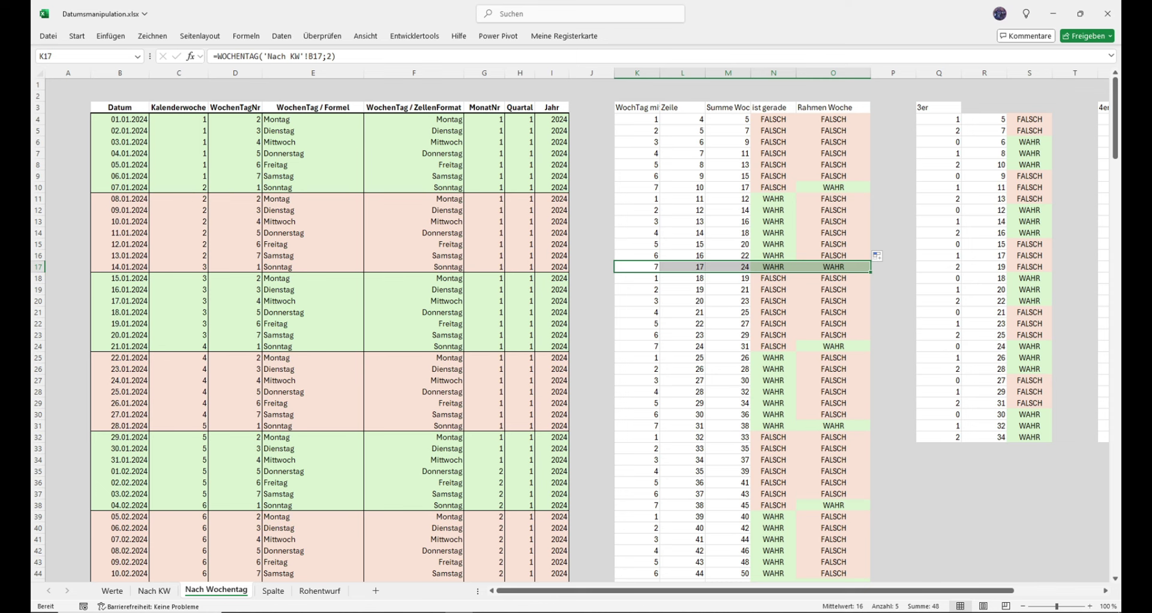
{"action": "left_click_drag", "start_coordinate": [120, 119], "coordinate": [120, 380]}
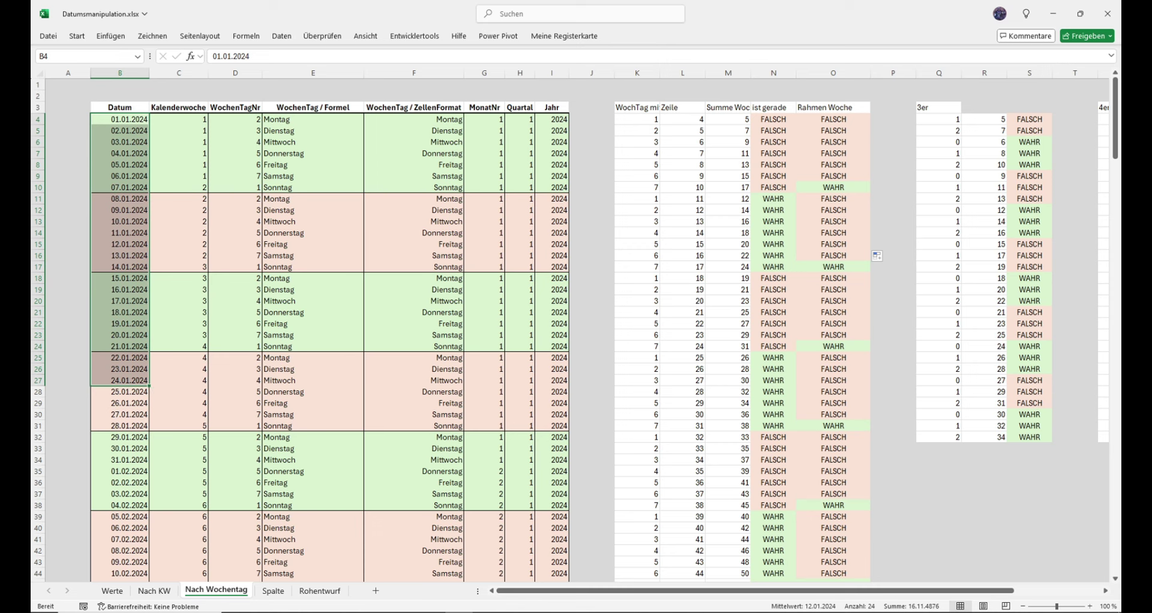
{"action": "left_click", "coordinate": [270, 592]}
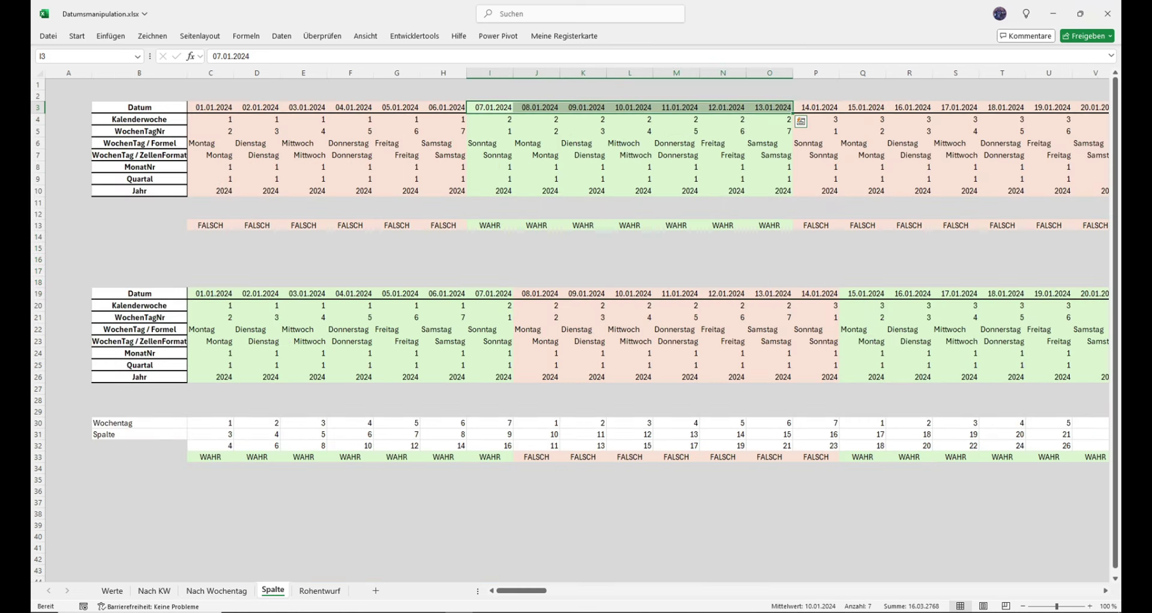
{"action": "left_click_drag", "start_coordinate": [210, 107], "coordinate": [304, 107]}
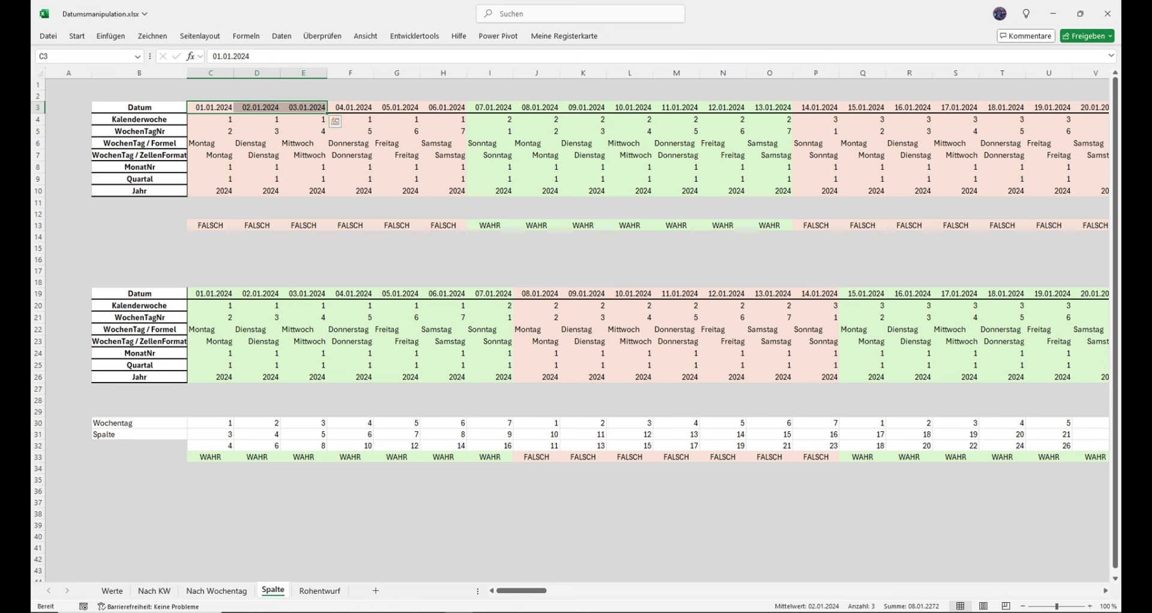
{"action": "left_click", "coordinate": [215, 590]}
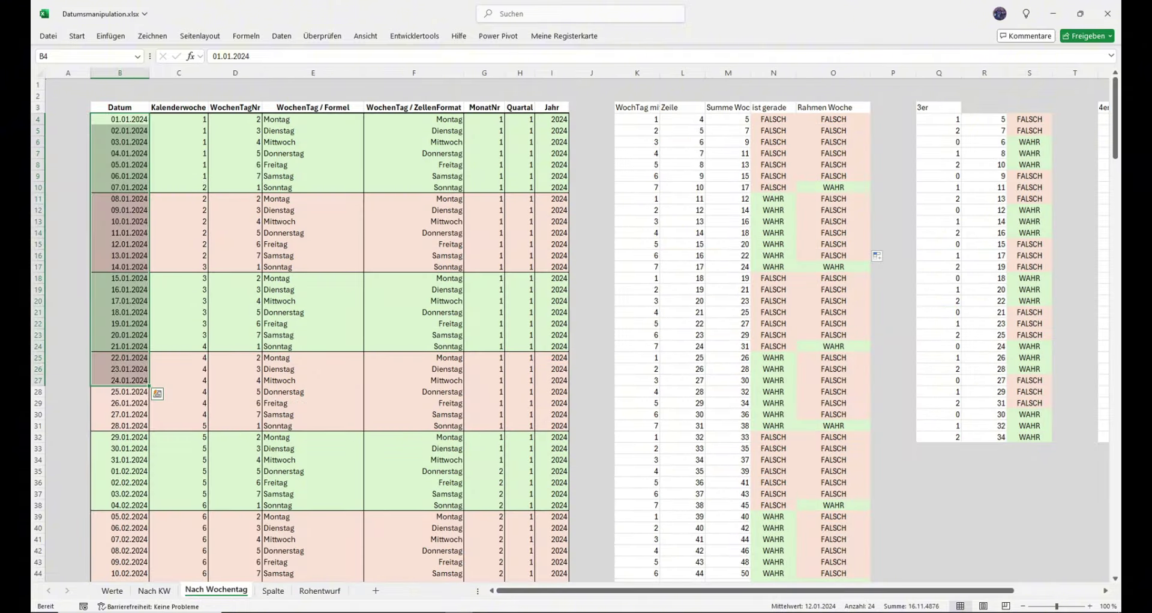
{"action": "left_click", "coordinate": [235, 176]}
Copy the range B3:I17 and add a new sheet Tabelle1
{"action": "left_click_drag", "start_coordinate": [120, 107], "coordinate": [552, 267]}
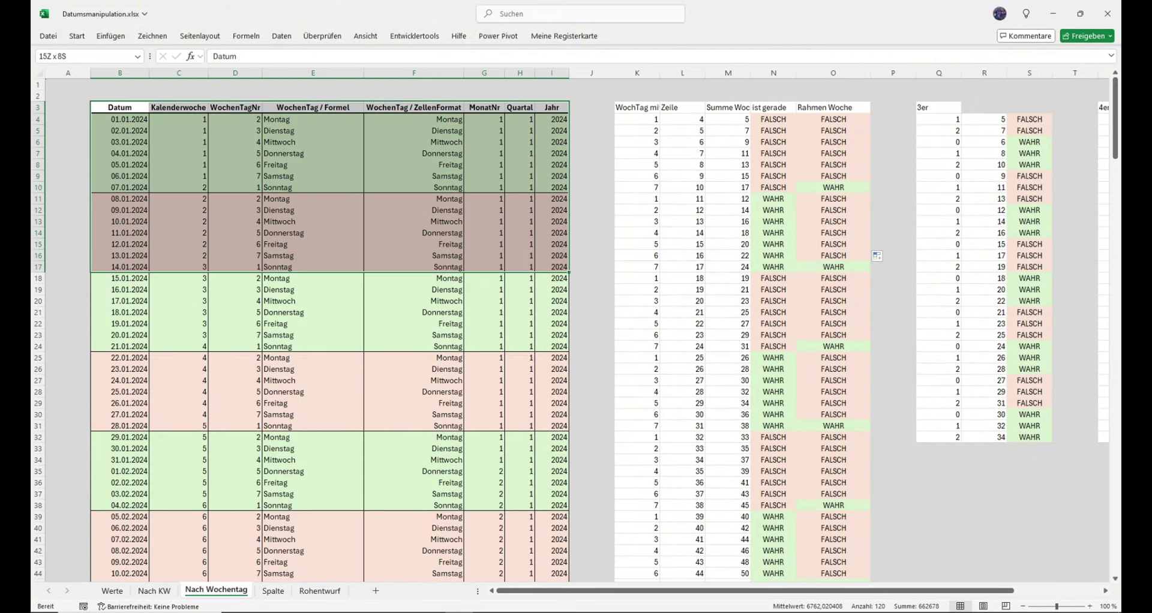
{"action": "right_click", "coordinate": [460, 210]}
{"action": "left_click", "coordinate": [493, 256]}
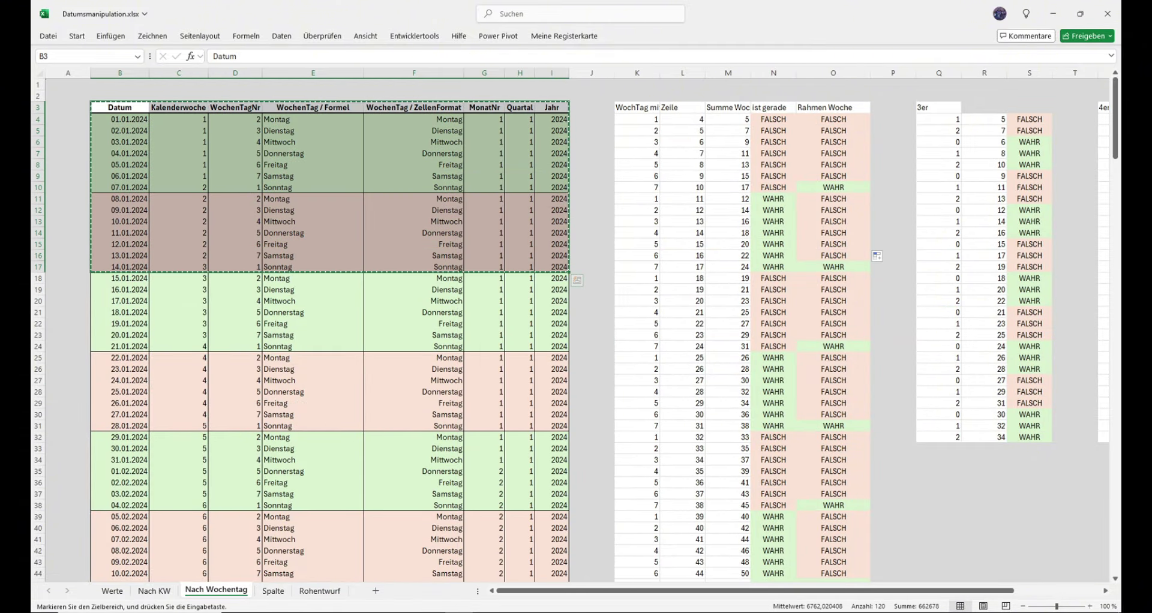
{"action": "left_click", "coordinate": [376, 590]}
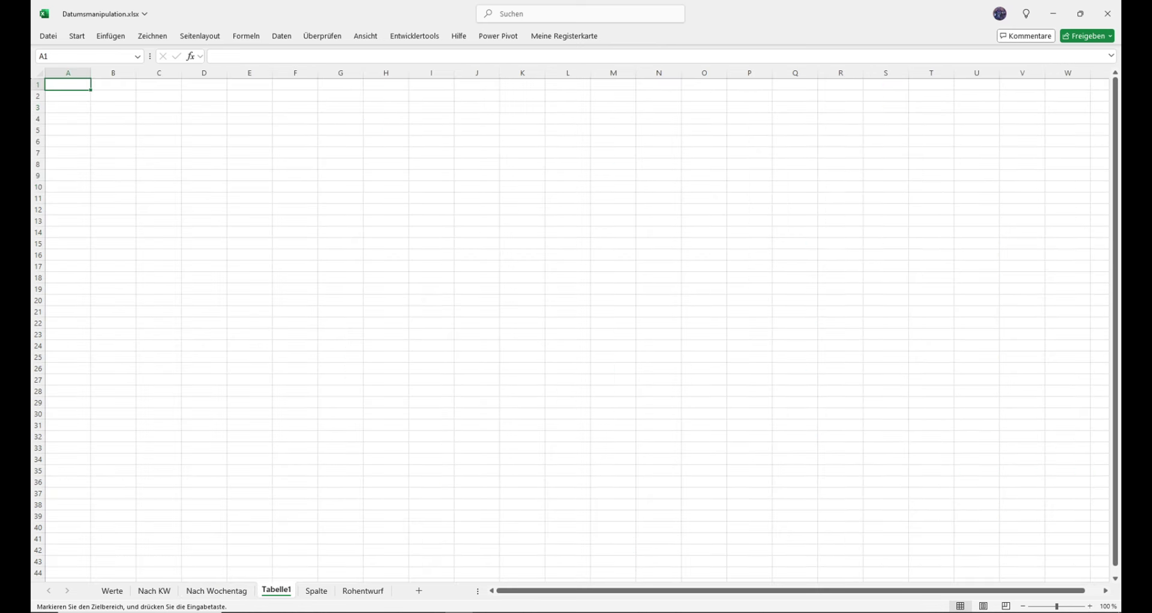
Paste the copied range transposed at B3 of Tabelle1 using Inhalte einfügen
{"action": "left_click", "coordinate": [114, 106]}
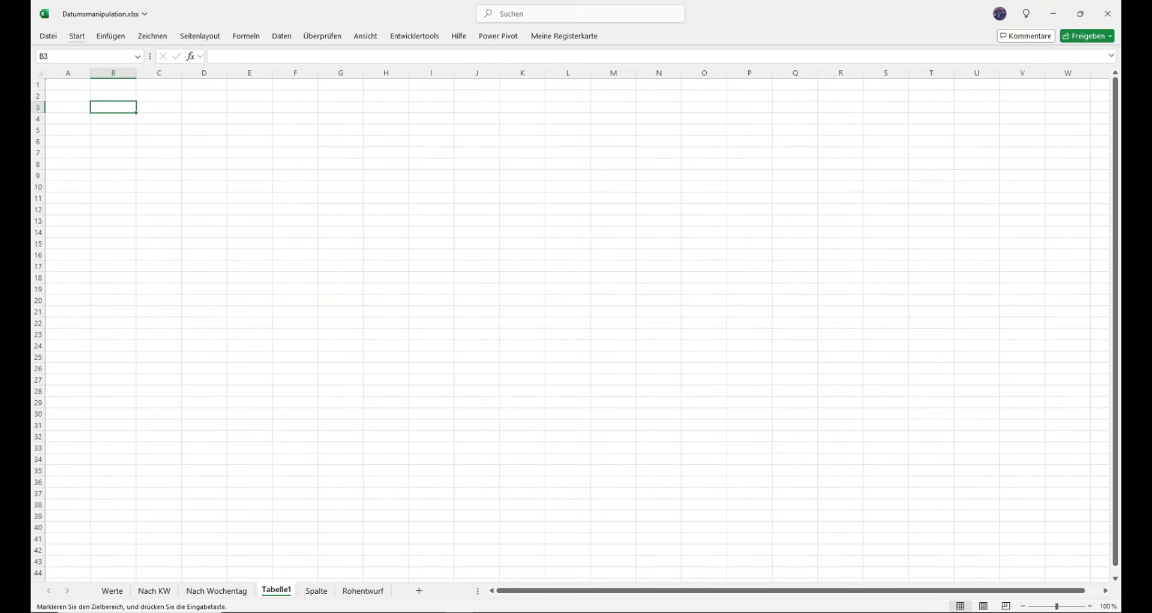
{"action": "left_click", "coordinate": [76, 36]}
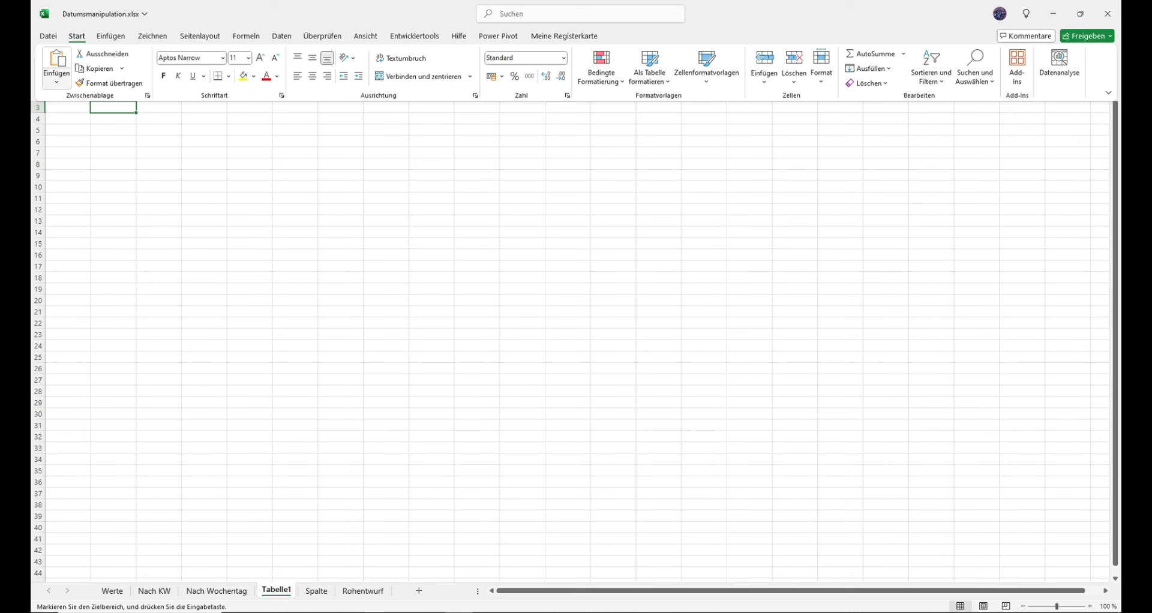
{"action": "left_click", "coordinate": [56, 79]}
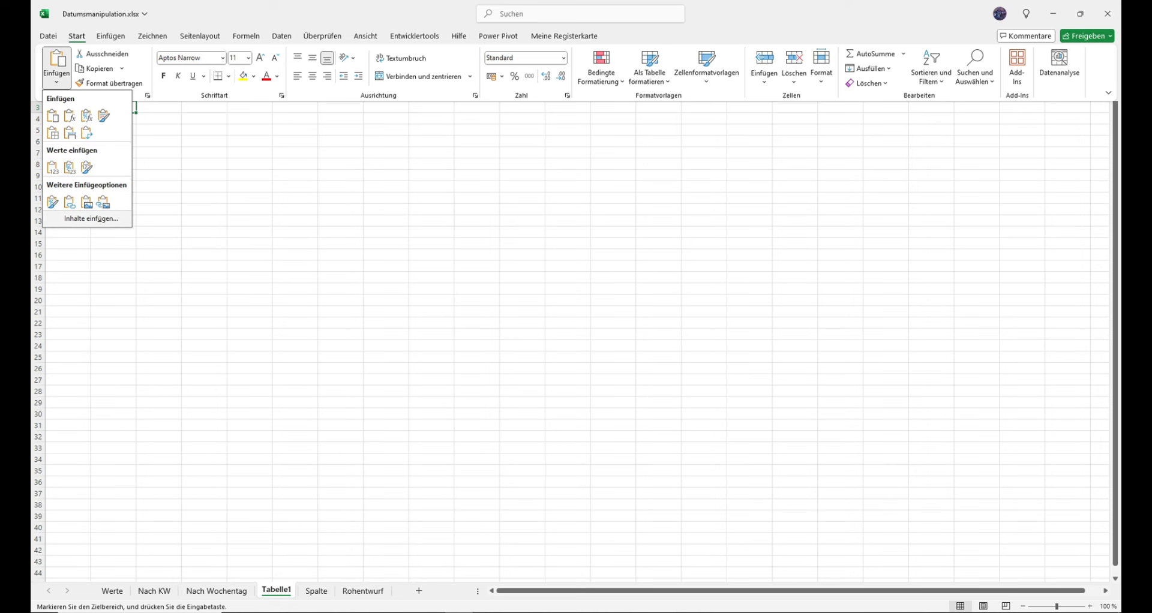
{"action": "left_click", "coordinate": [90, 218]}
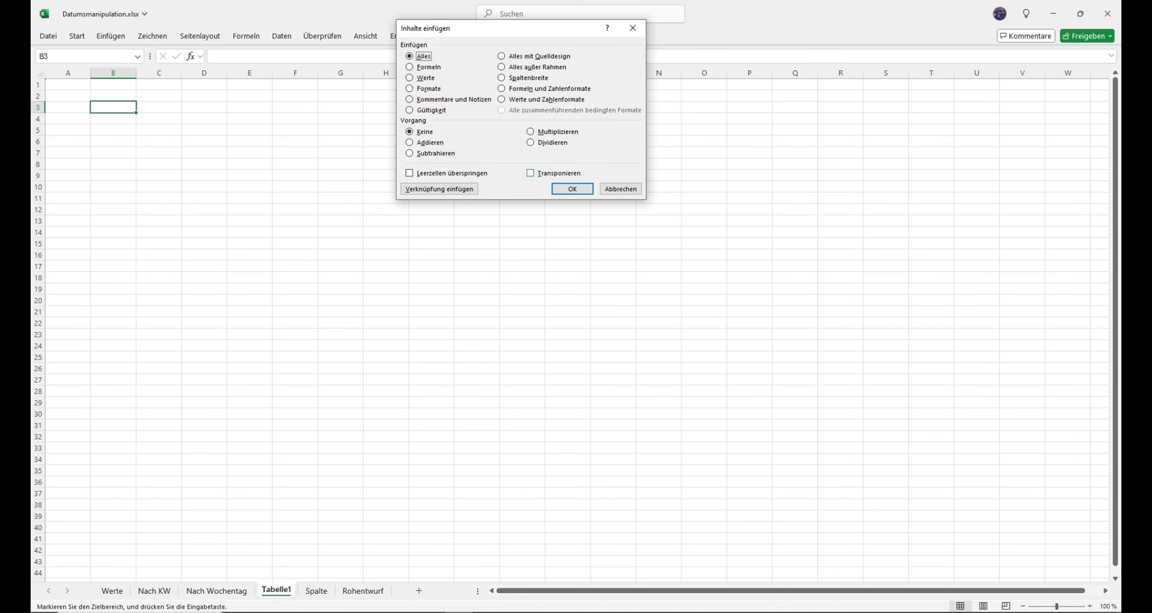
{"action": "left_click", "coordinate": [530, 173]}
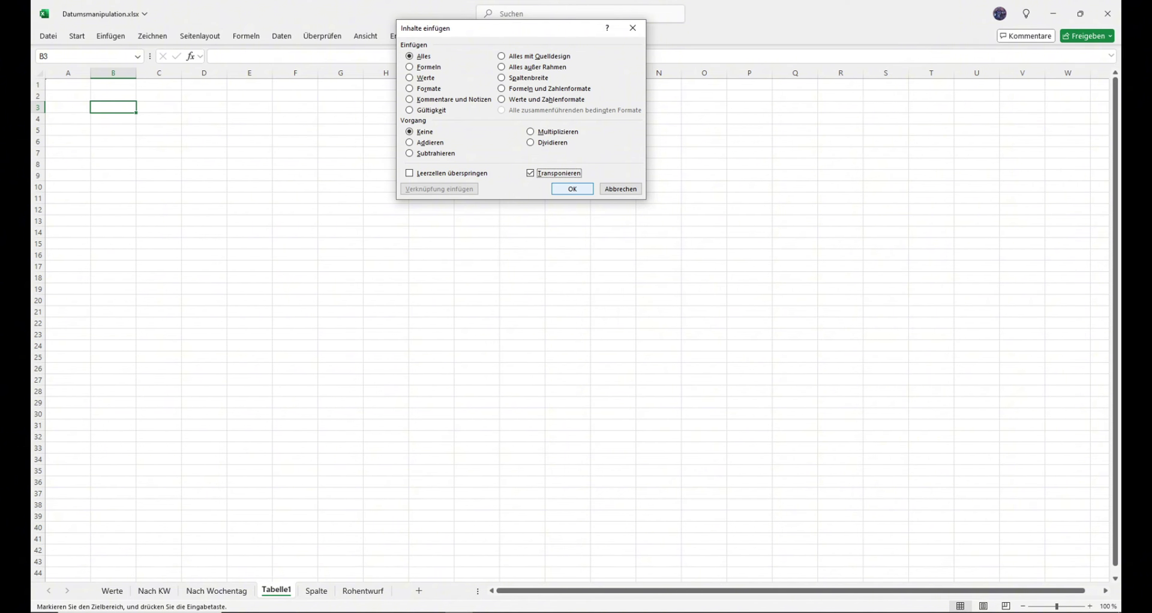
{"action": "key", "text": "Return"}
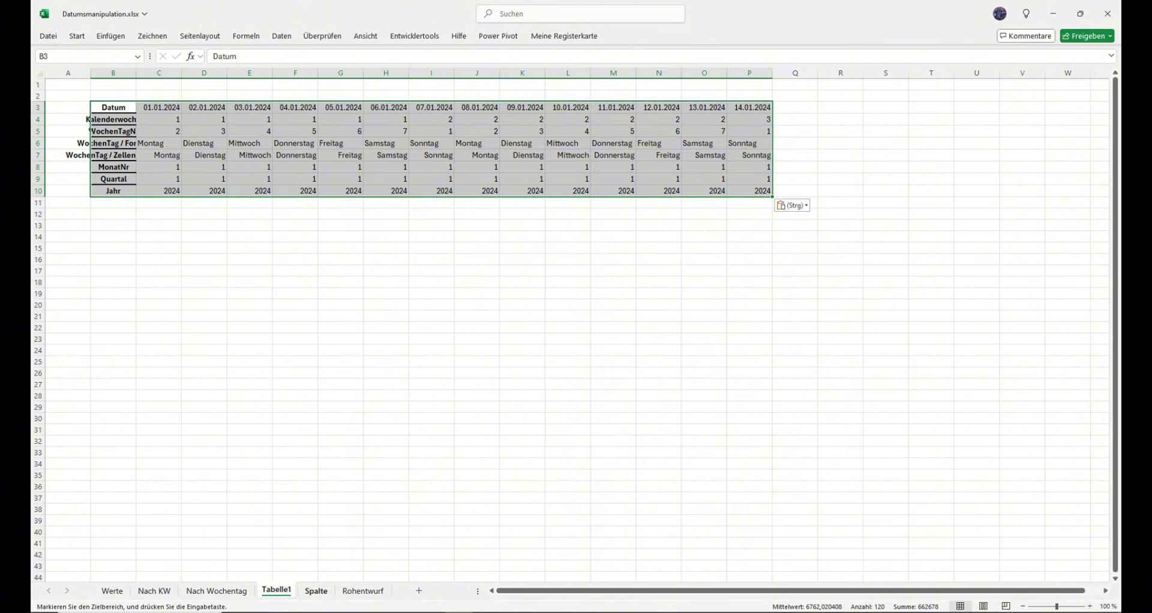
{"action": "left_click", "coordinate": [316, 591]}
Check the JAHR (D10), ISTGERADE (C13) and KALENDERWOCHE (C4) formulas on Spalte, then select D5
{"action": "left_click", "coordinate": [257, 191]}
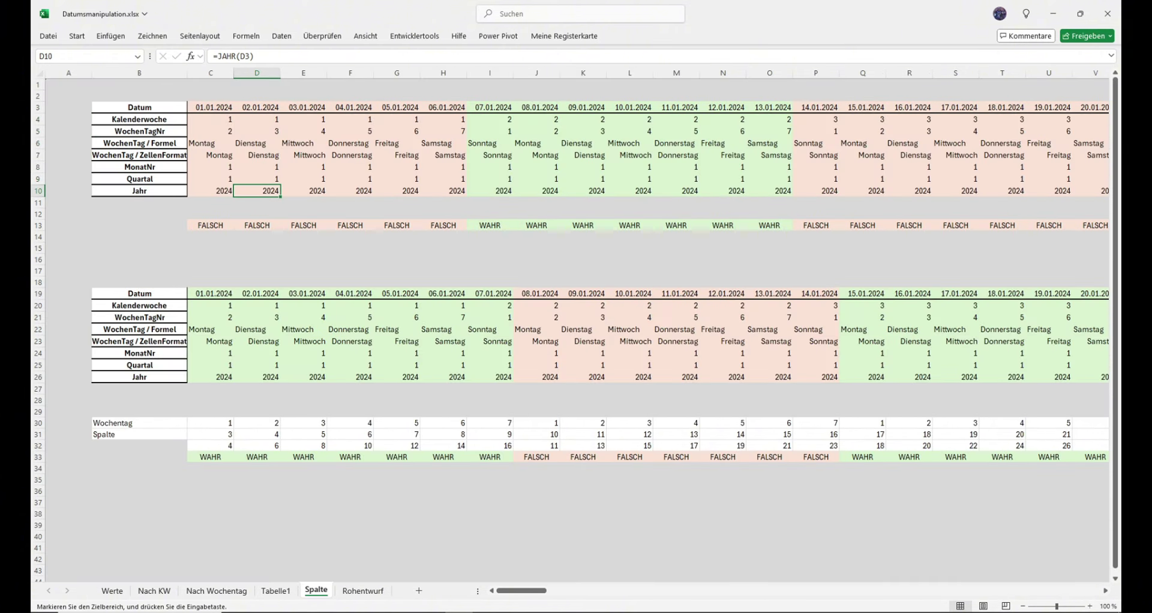
{"action": "left_click", "coordinate": [210, 226]}
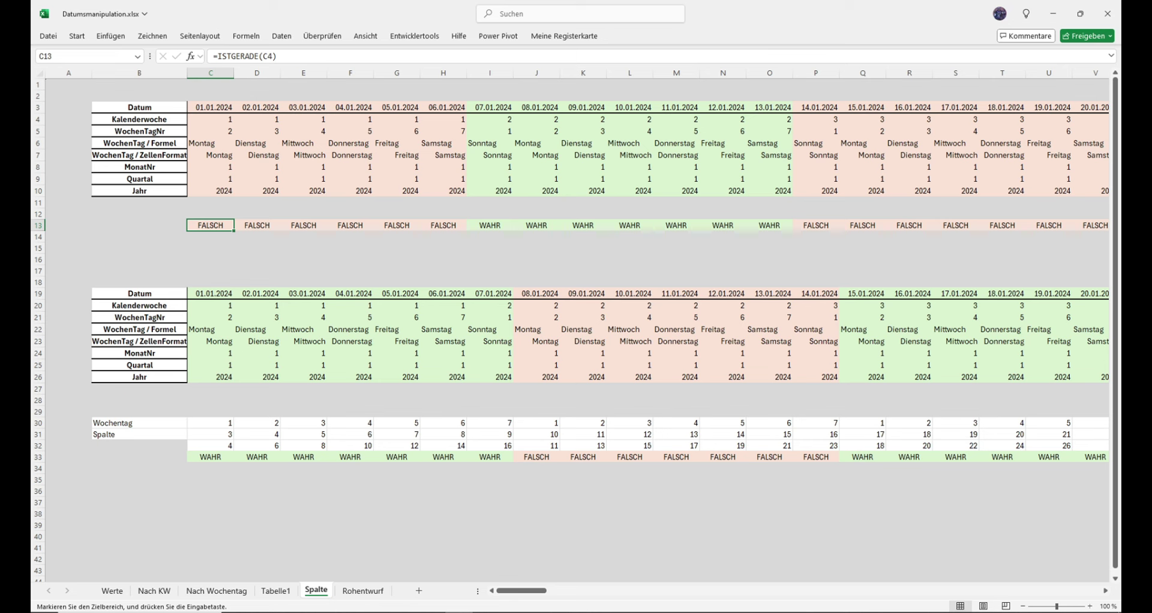
{"action": "left_click", "coordinate": [210, 119]}
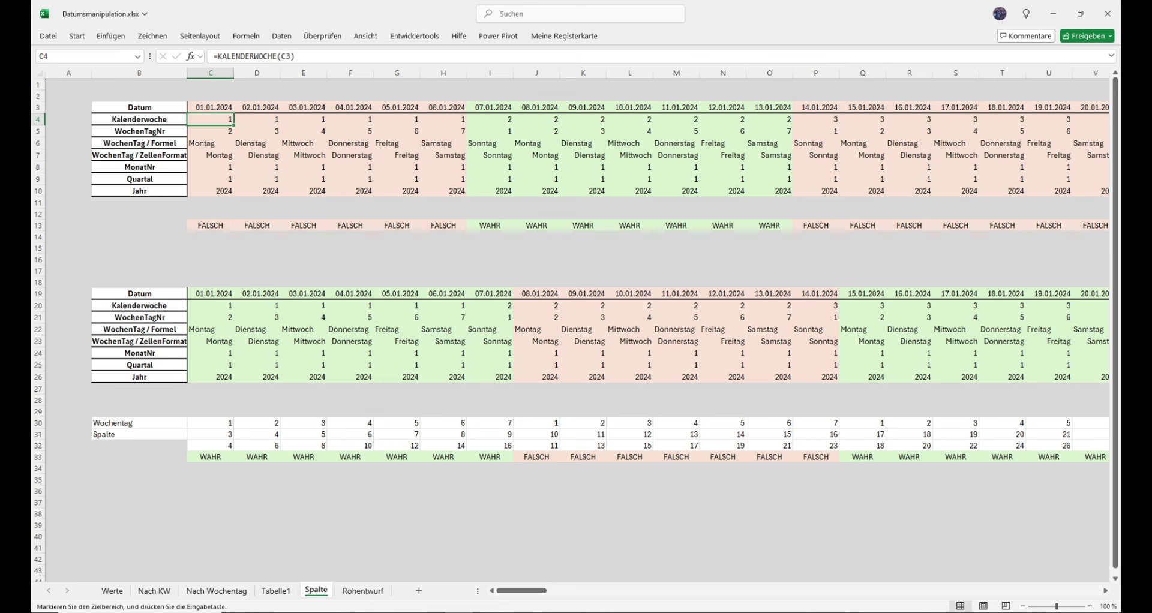
{"action": "left_click_drag", "start_coordinate": [210, 119], "coordinate": [469, 128]}
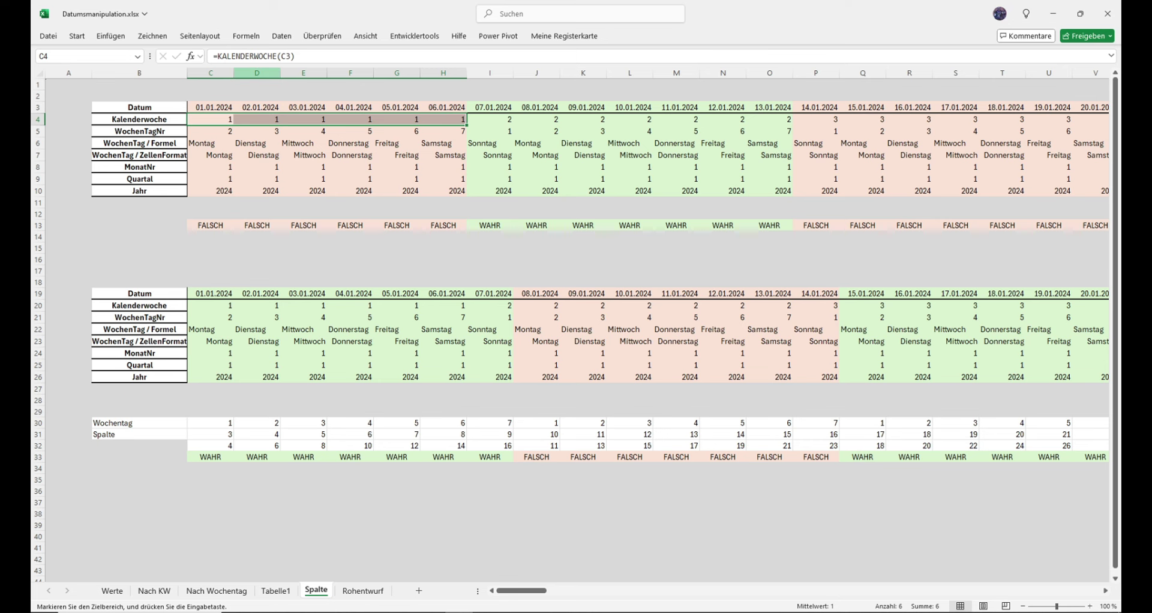
{"action": "left_click", "coordinate": [257, 131]}
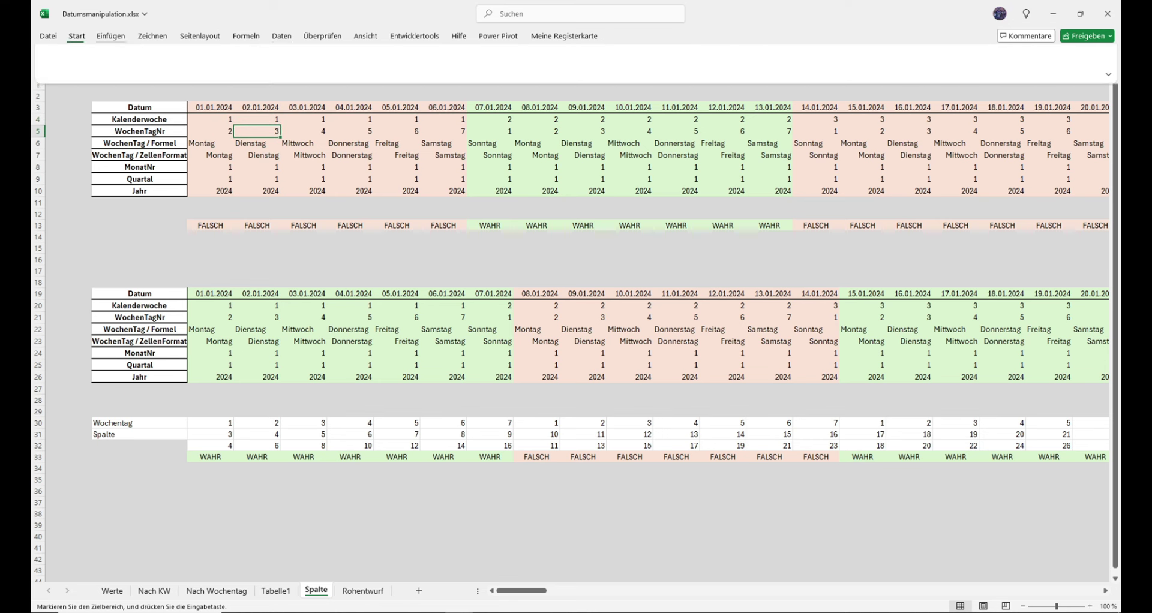
{"action": "left_click", "coordinate": [77, 36]}
{"action": "left_click", "coordinate": [601, 66]}
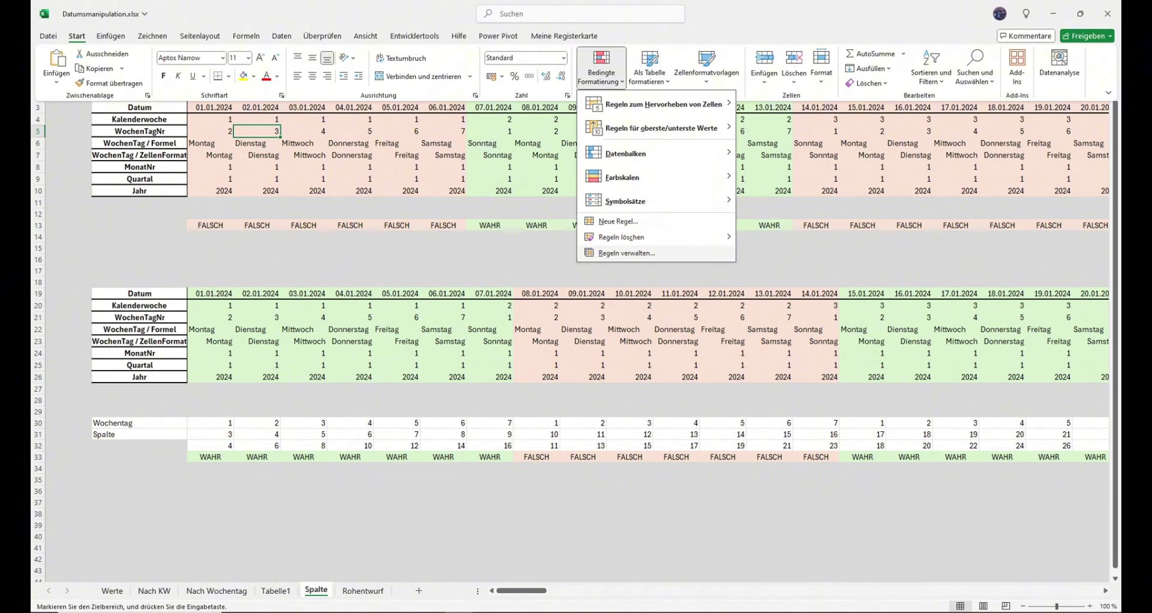
Edit the =NICHT(ISTGERADE(C$4)) rule in the rules manager and apply it
{"action": "left_click", "coordinate": [626, 252]}
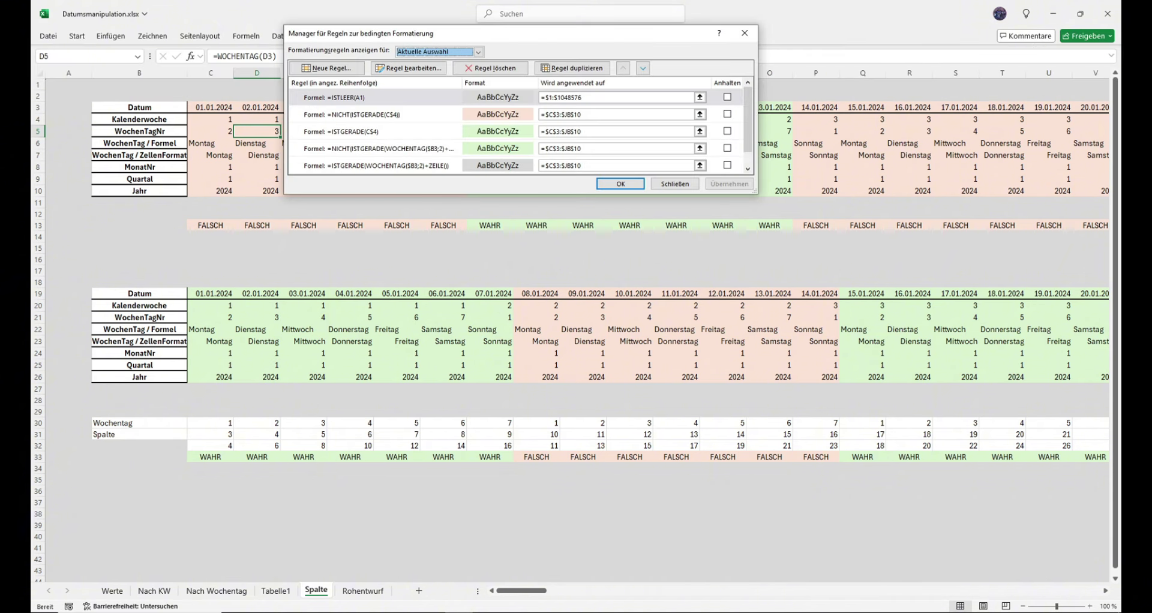
{"action": "left_click", "coordinate": [372, 114]}
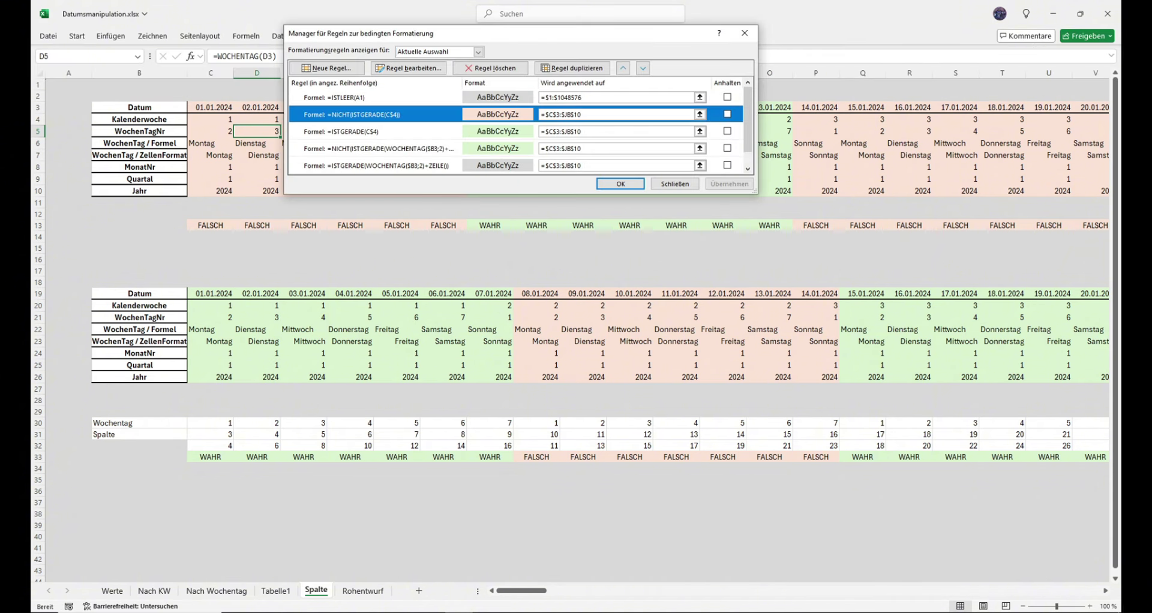
{"action": "left_click_drag", "start_coordinate": [420, 33], "coordinate": [516, 65]}
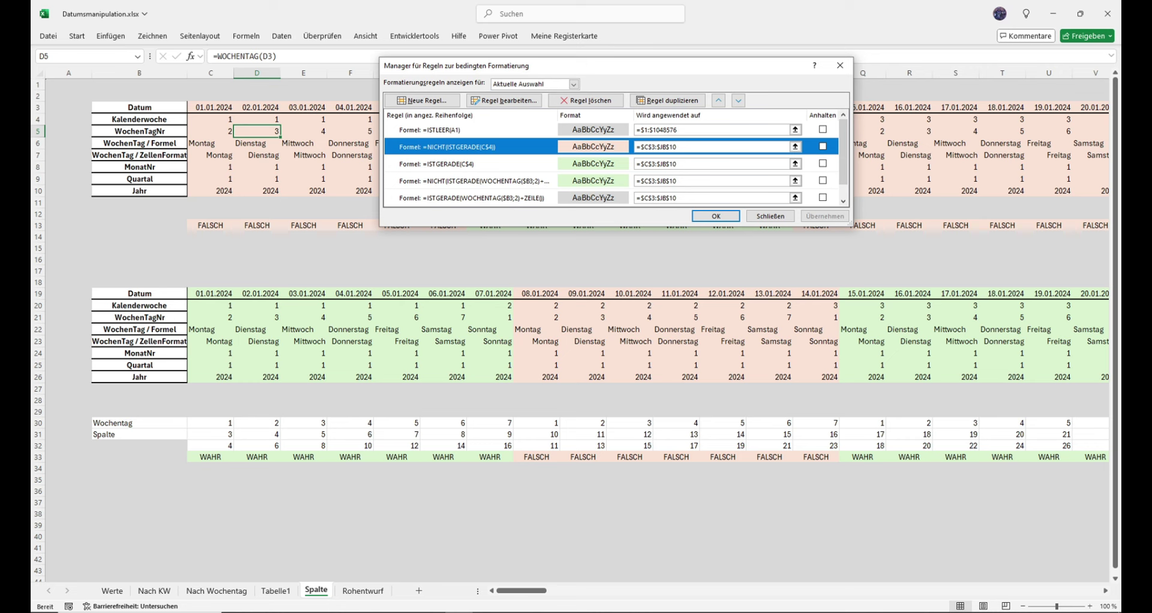
{"action": "left_click", "coordinate": [504, 100]}
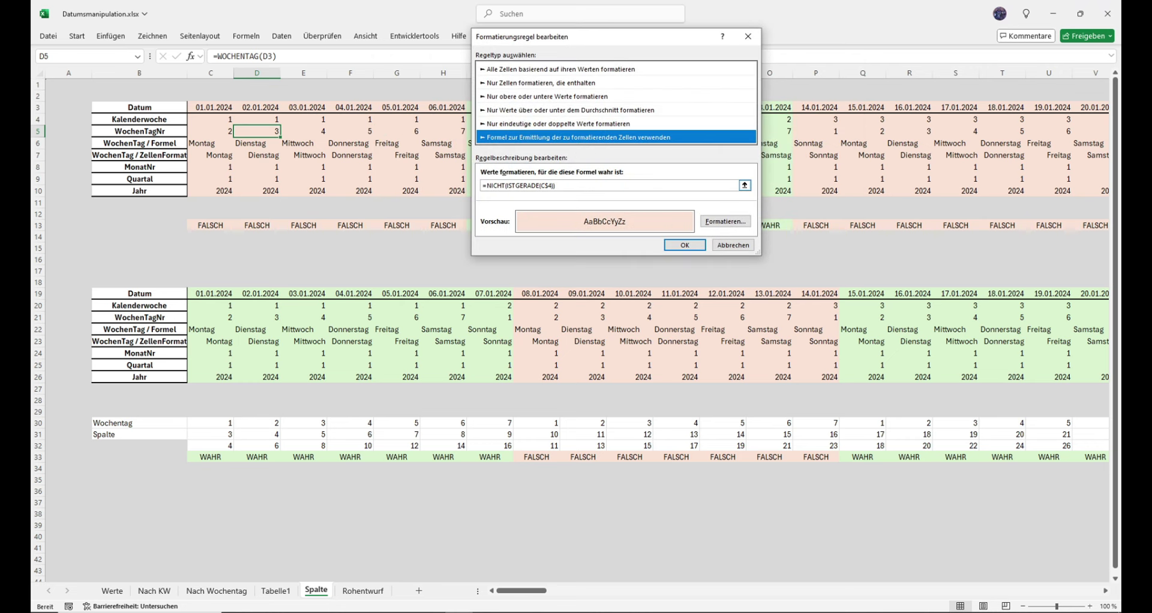
{"action": "left_click", "coordinate": [550, 186]}
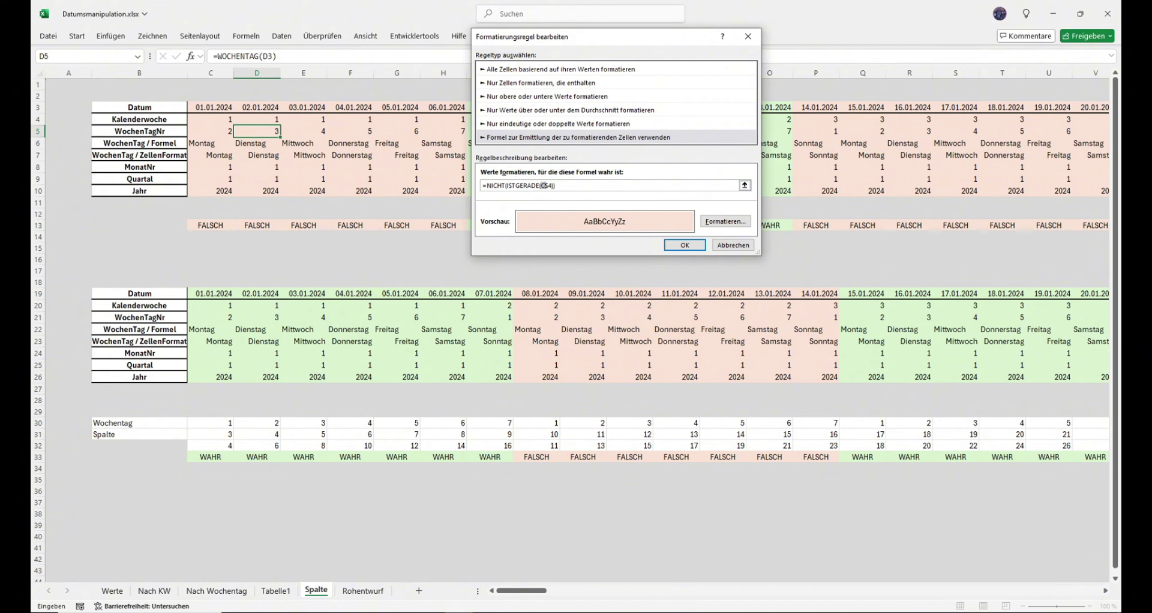
{"action": "left_click", "coordinate": [733, 245]}
{"action": "key", "text": "Return"}
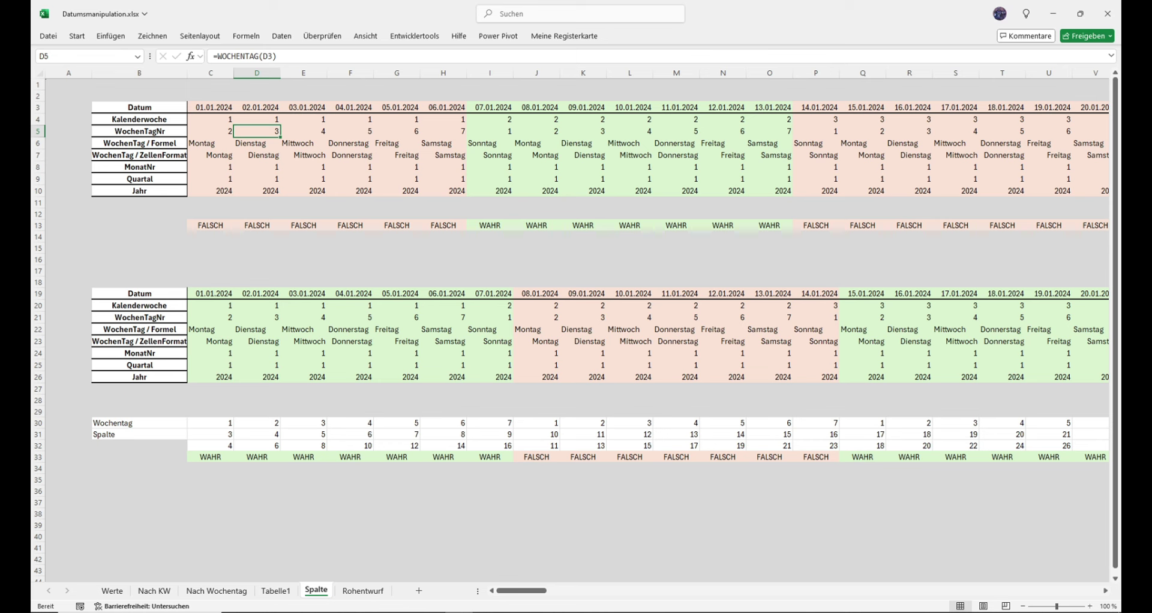
{"action": "left_click", "coordinate": [211, 423]}
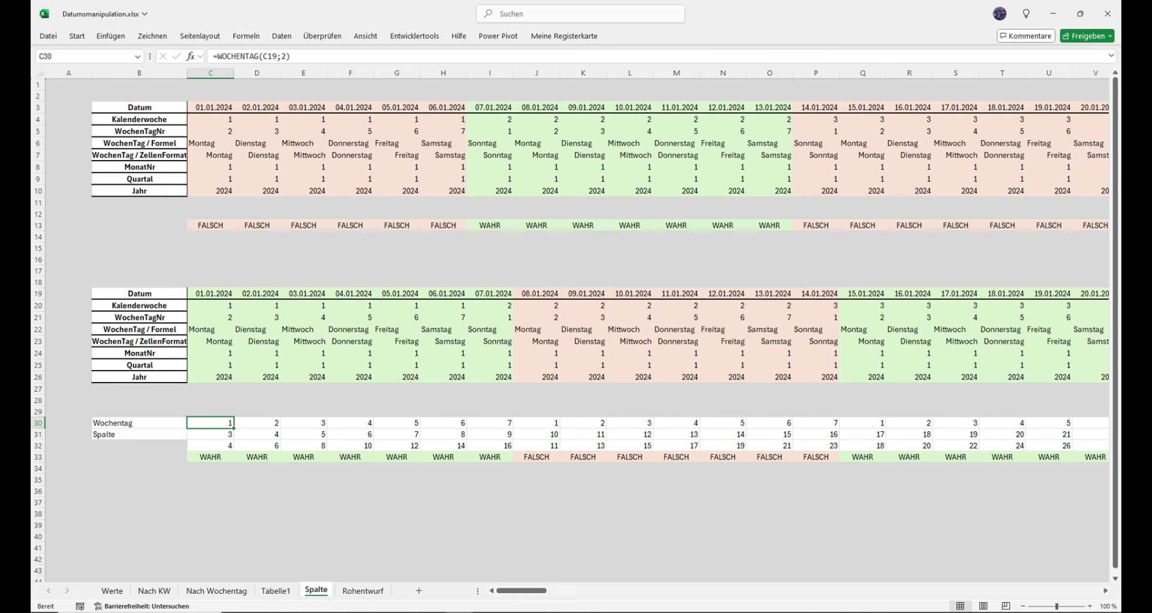
{"action": "left_click", "coordinate": [210, 434]}
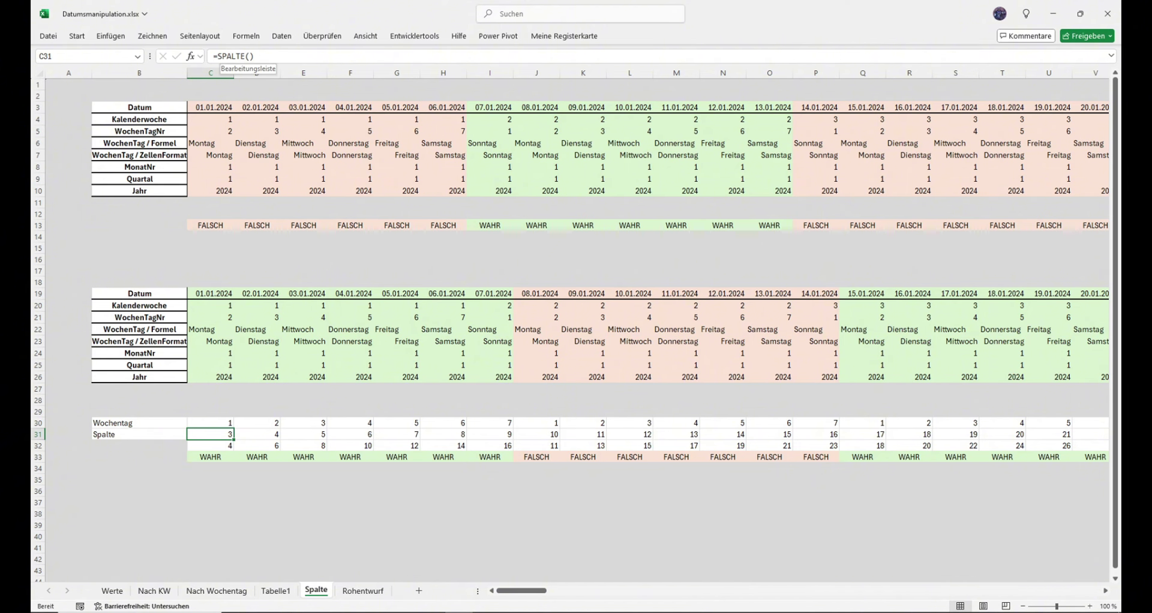
{"action": "left_click", "coordinate": [210, 446]}
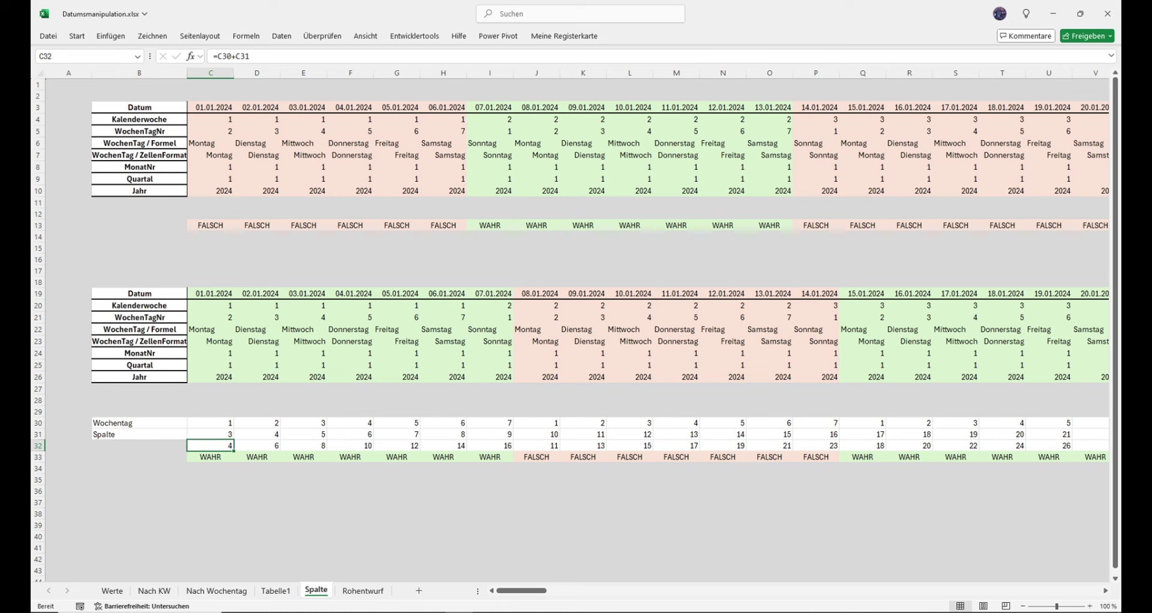
{"action": "left_click_drag", "start_coordinate": [211, 423], "coordinate": [210, 434]}
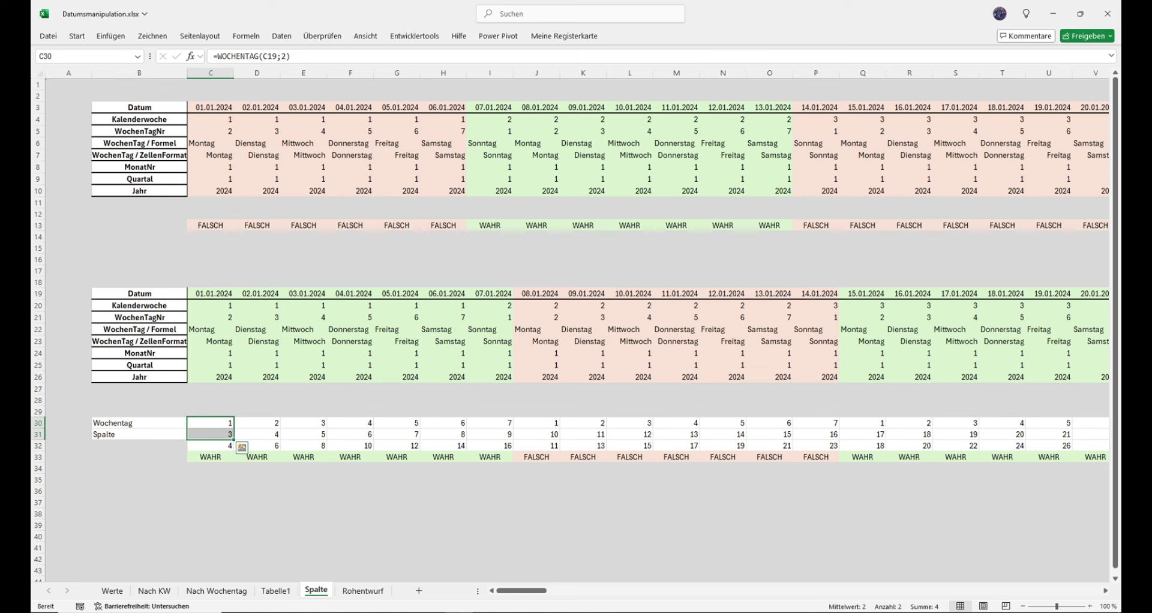
{"action": "left_click", "coordinate": [210, 445]}
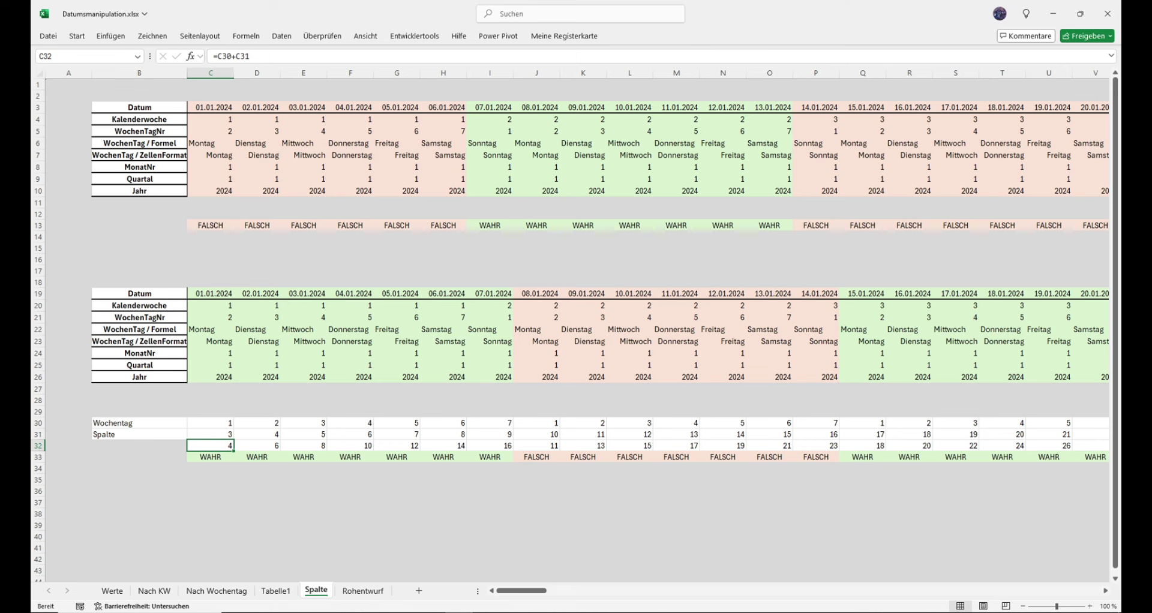
{"action": "left_click", "coordinate": [211, 457]}
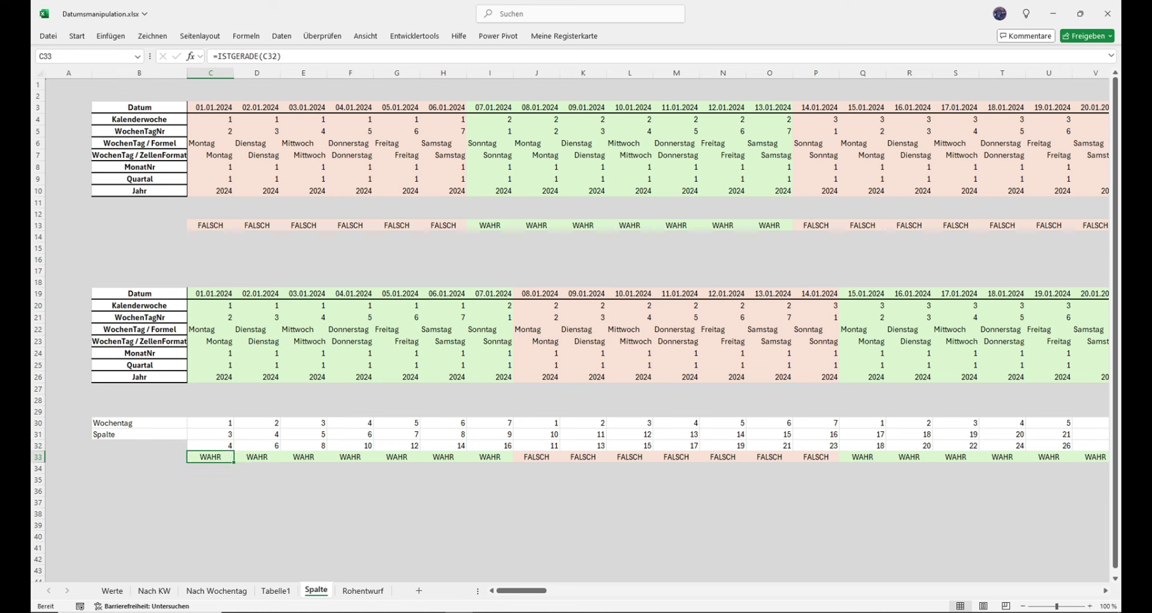
{"action": "left_click_drag", "start_coordinate": [211, 446], "coordinate": [816, 446]}
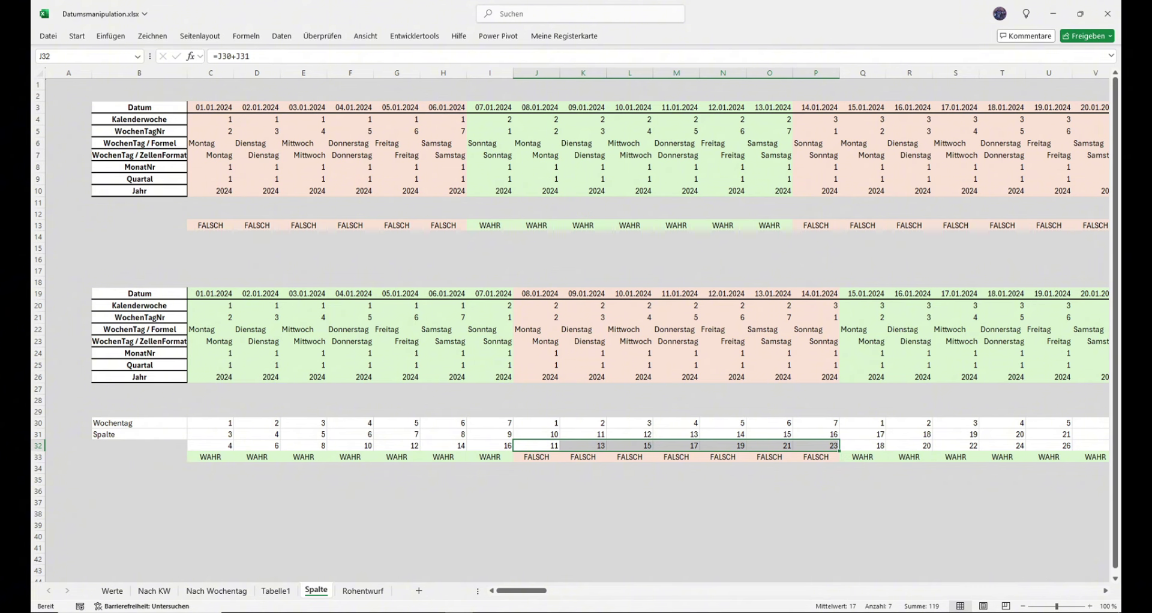
{"action": "left_click", "coordinate": [211, 457]}
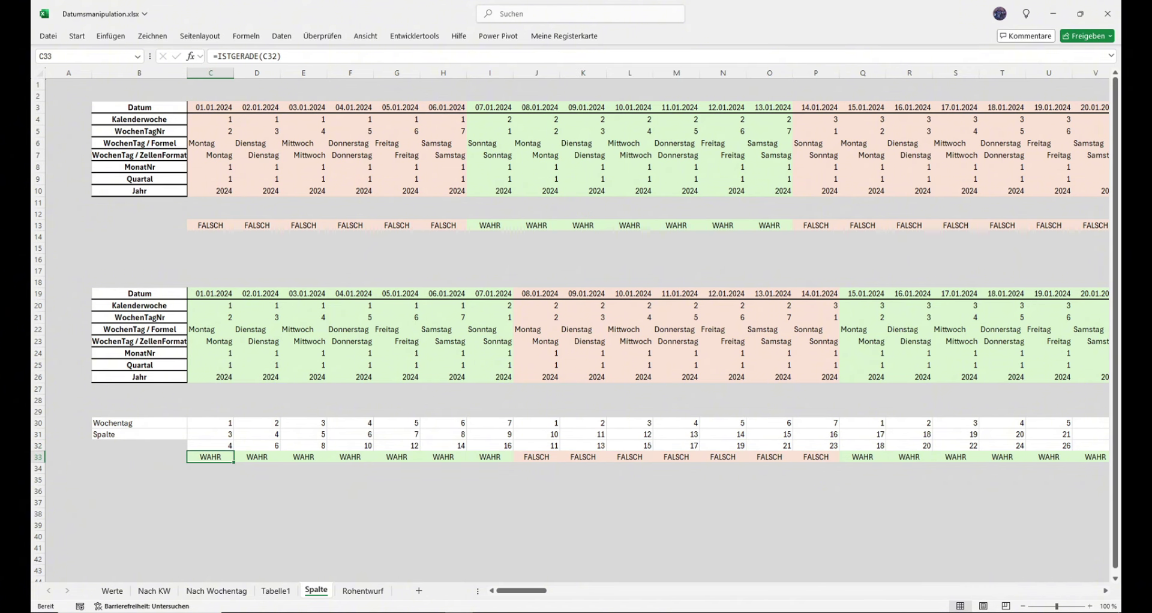
{"action": "left_click", "coordinate": [210, 341]}
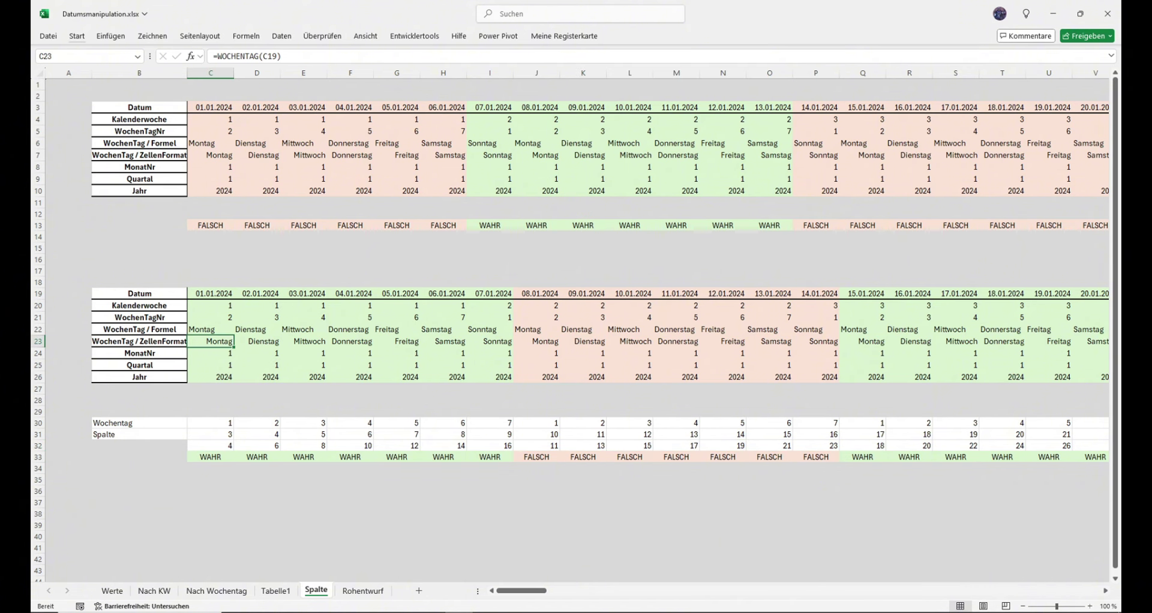
{"action": "left_click", "coordinate": [77, 36]}
{"action": "left_click", "coordinate": [601, 68]}
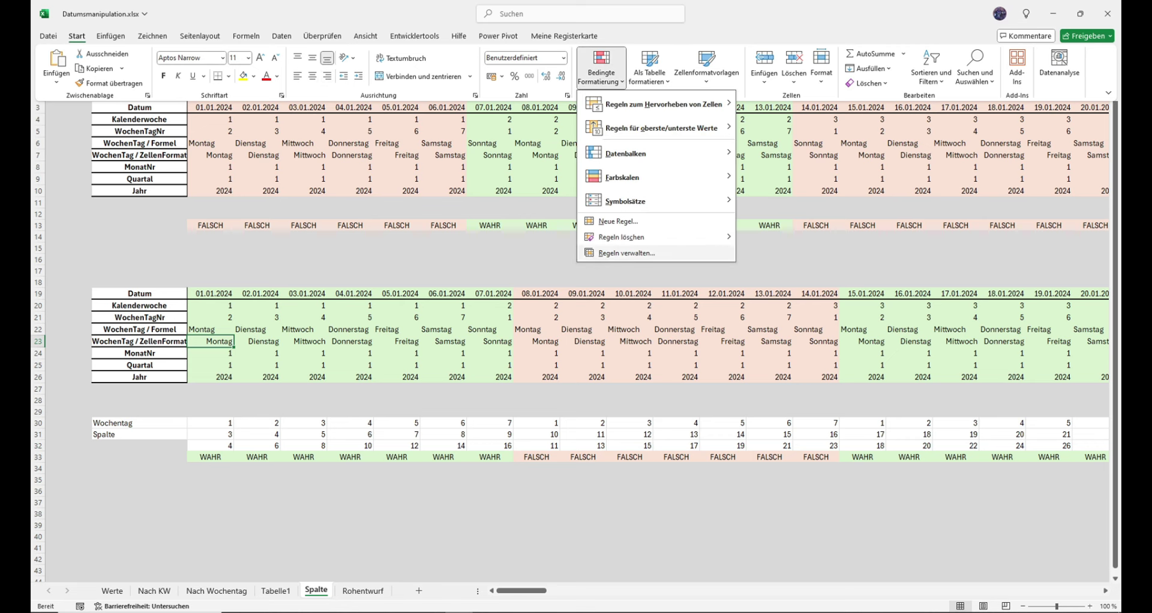
{"action": "left_click", "coordinate": [618, 253]}
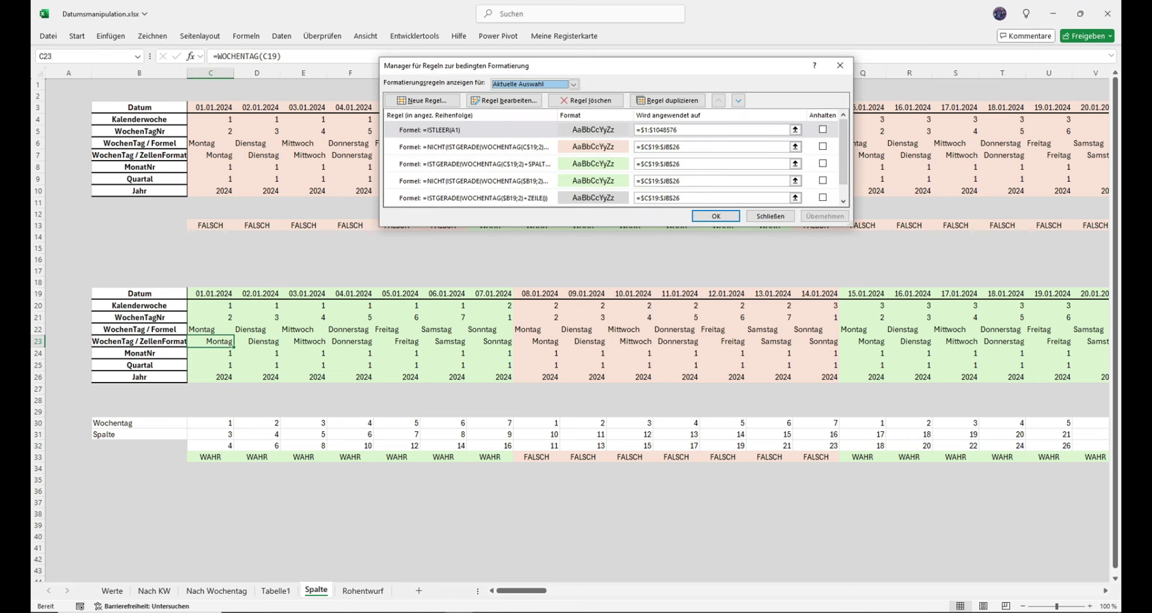
{"action": "left_click", "coordinate": [474, 163]}
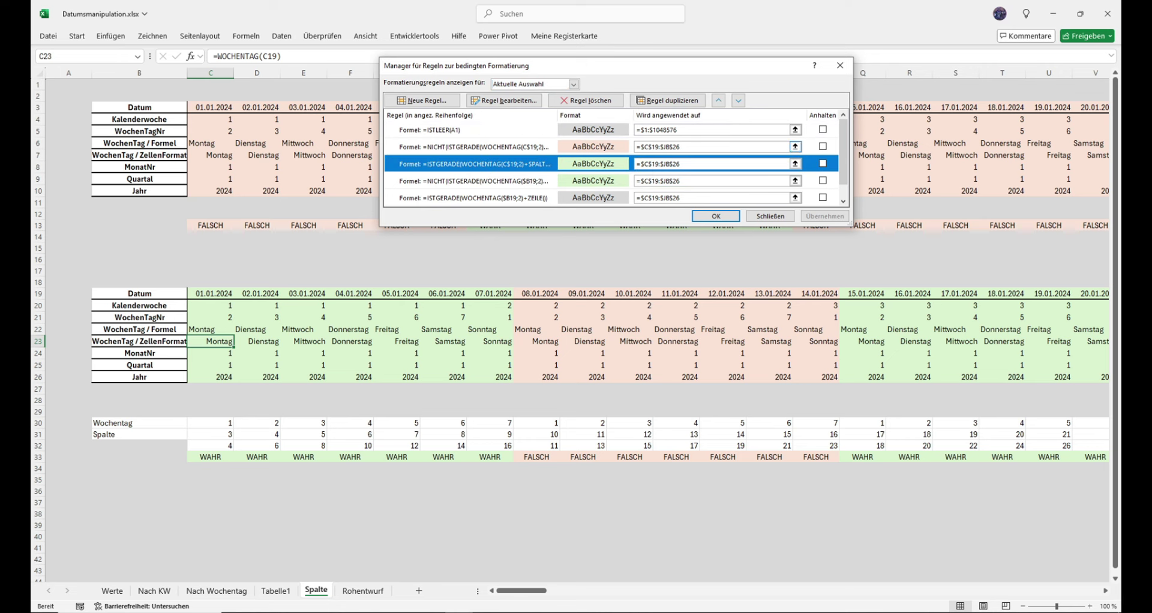
{"action": "left_click", "coordinate": [504, 100]}
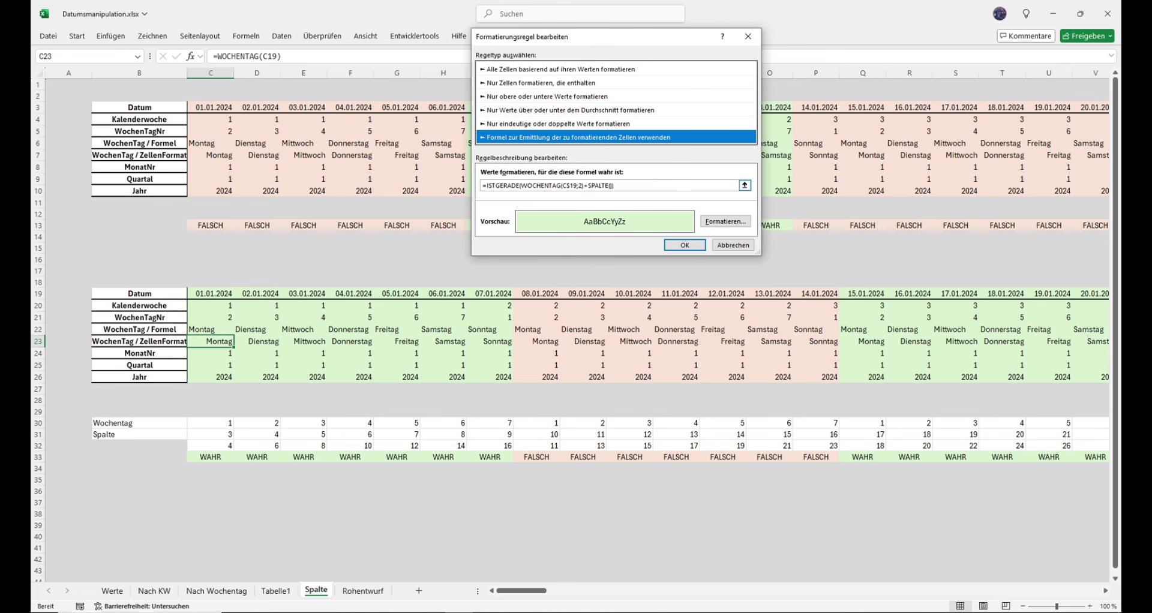
{"action": "left_click_drag", "start_coordinate": [588, 186], "coordinate": [609, 185]}
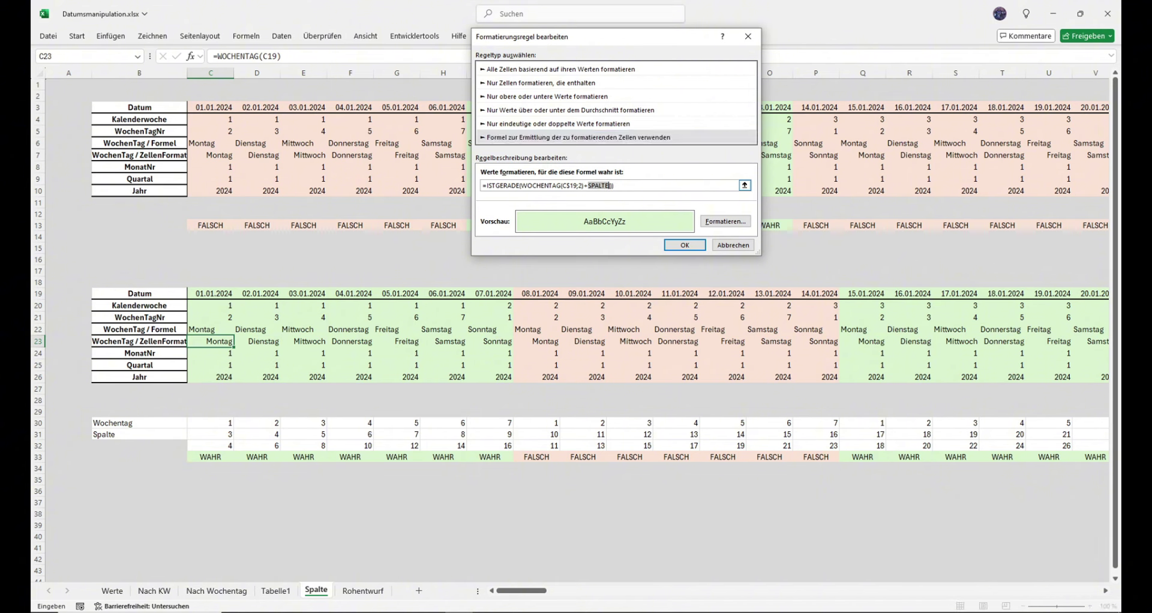
{"action": "left_click", "coordinate": [570, 186]}
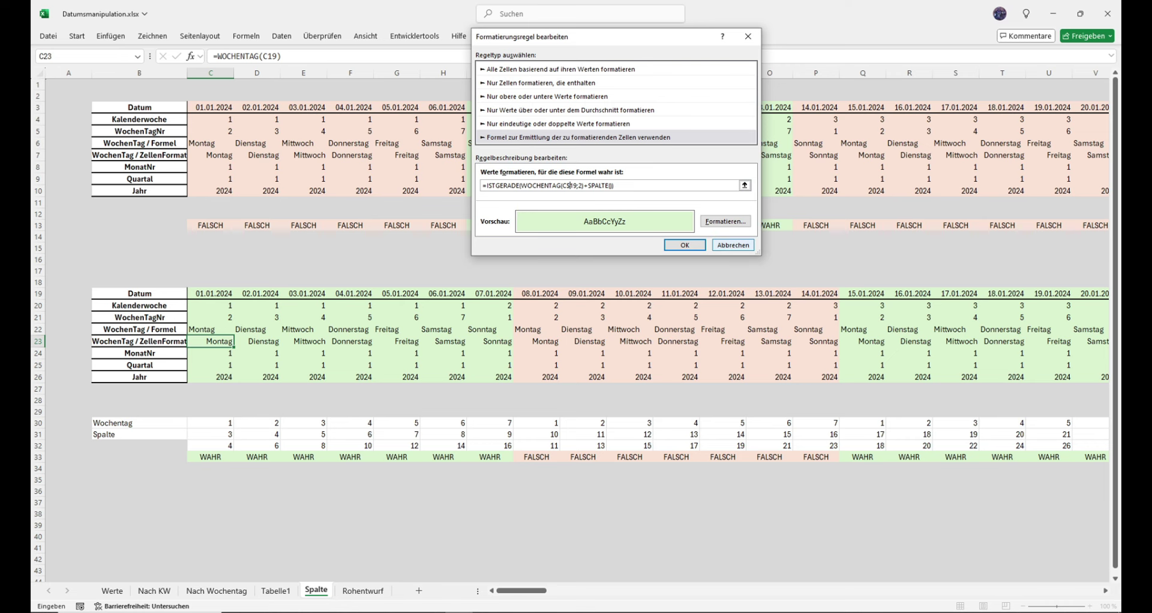
{"action": "left_click", "coordinate": [733, 245]}
{"action": "left_click", "coordinate": [770, 216]}
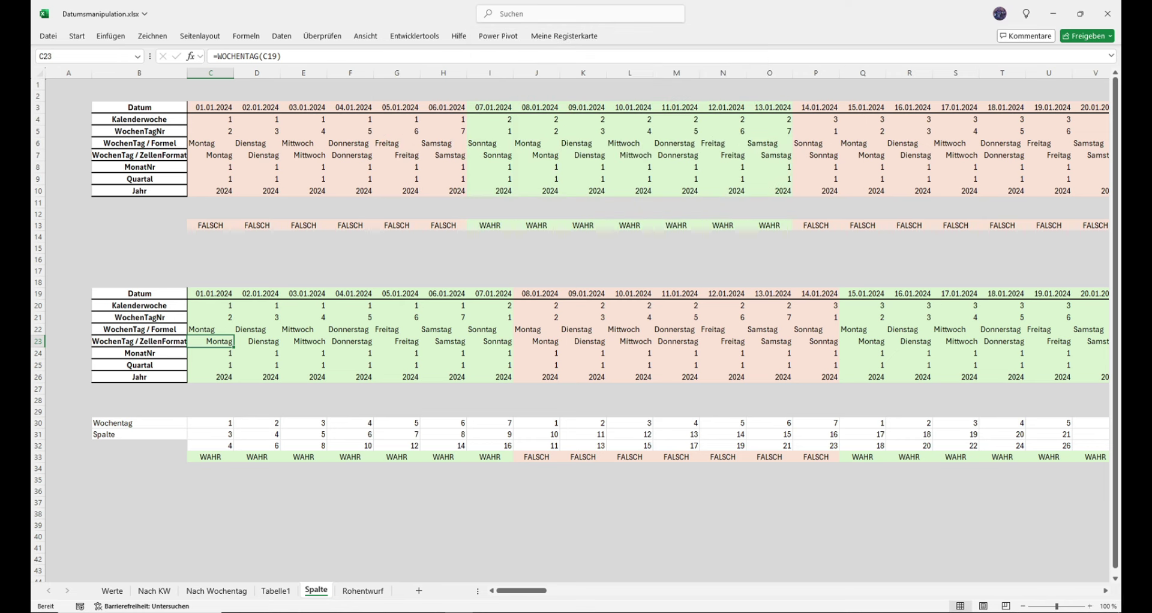
Select week block C19:I26, then go to Rohentwurf and select B5:F11
{"action": "left_click_drag", "start_coordinate": [210, 293], "coordinate": [498, 376]}
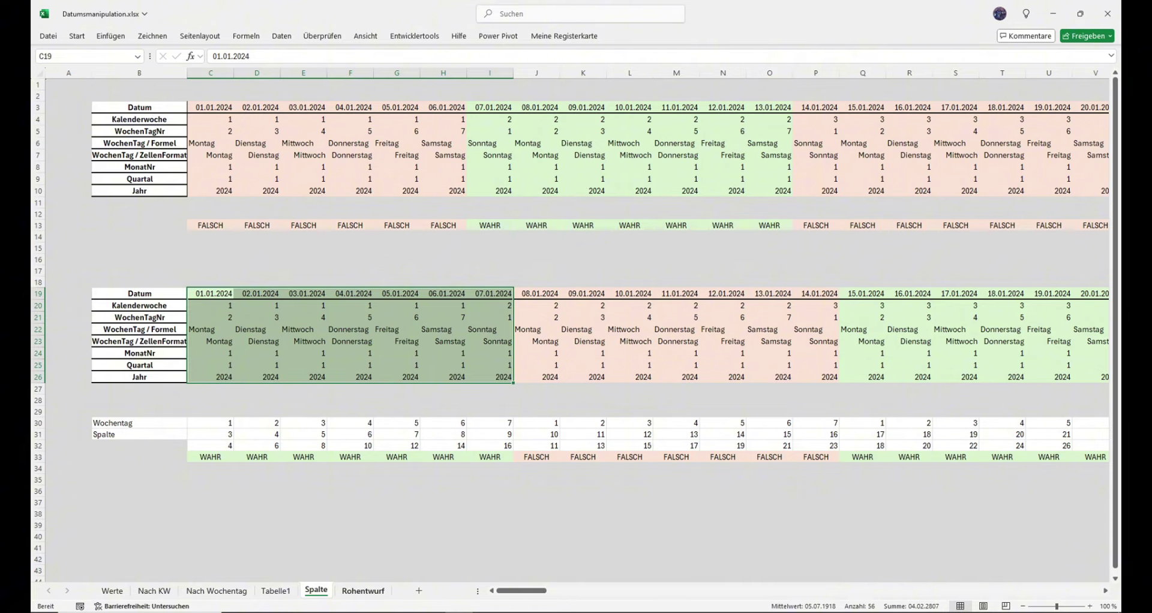
{"action": "left_click", "coordinate": [363, 591]}
{"action": "mouse_move", "coordinate": [116, 131]}
{"action": "left_mouse_down"}
{"action": "mouse_move", "coordinate": [296, 153]}
{"action": "mouse_move", "coordinate": [295, 199]}
{"action": "left_mouse_up"}
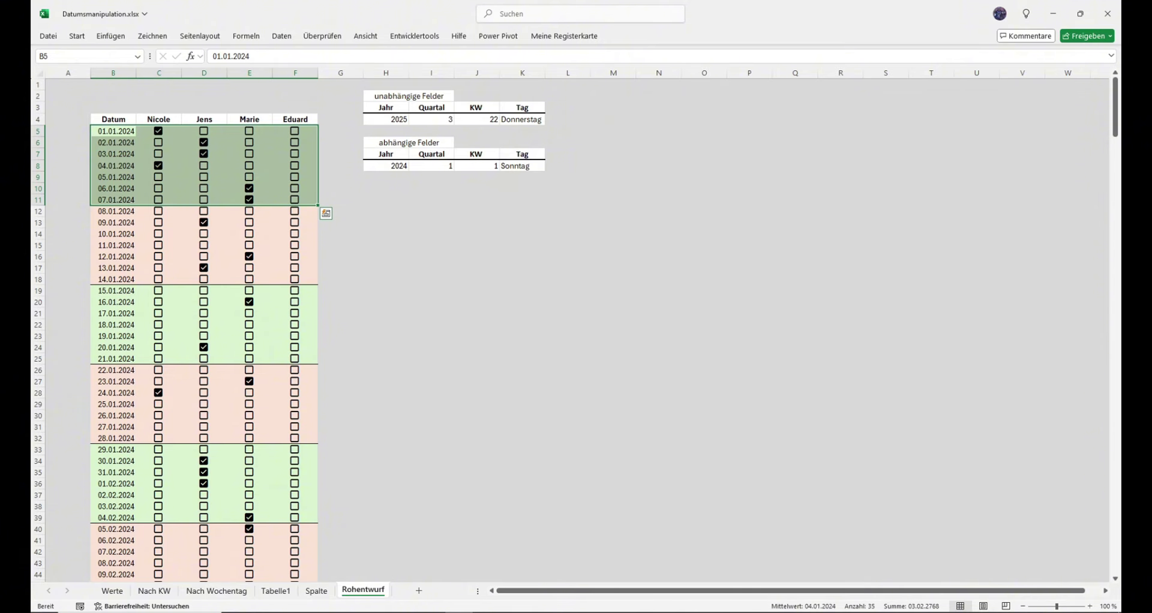
Set the Jahr field H4 to 2024 from its dropdown
{"action": "left_click", "coordinate": [386, 233]}
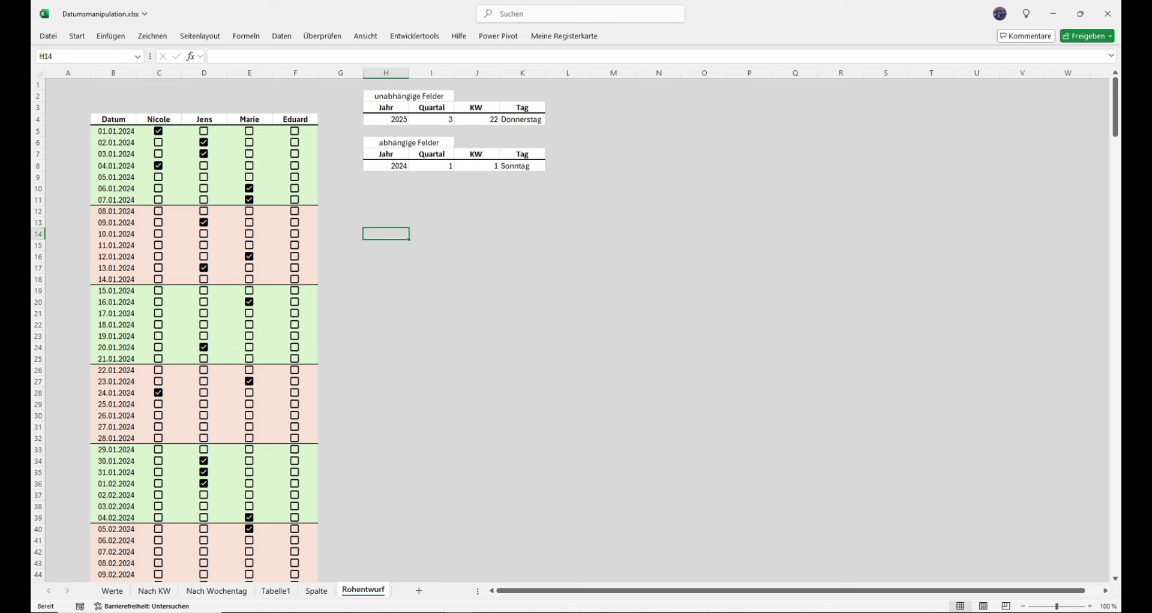
{"action": "left_click", "coordinate": [386, 120]}
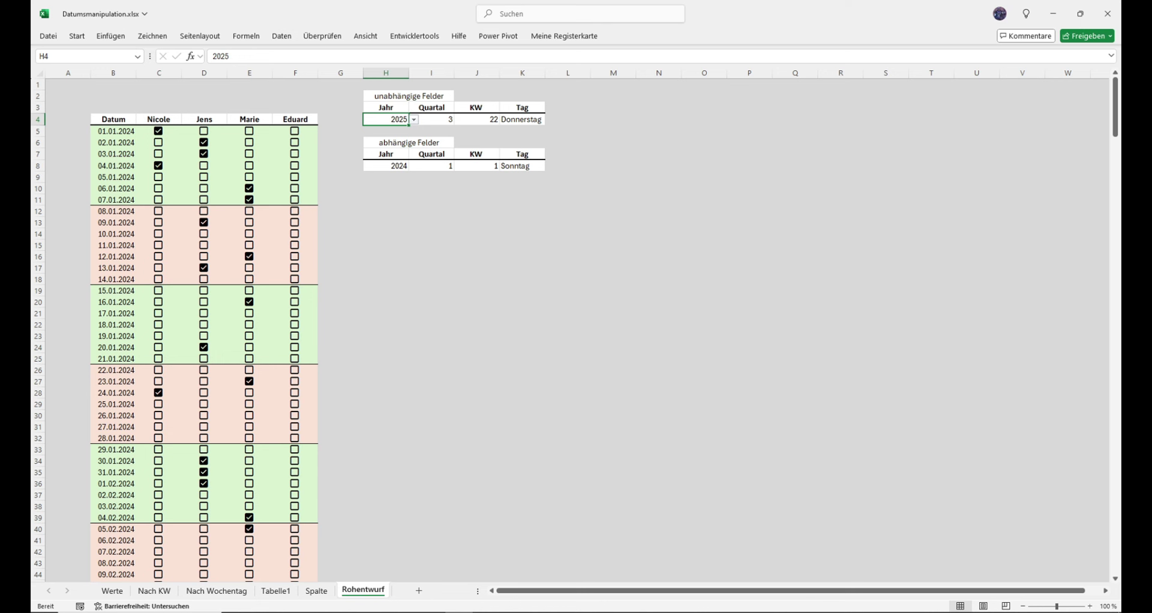
{"action": "key", "text": "Right"}
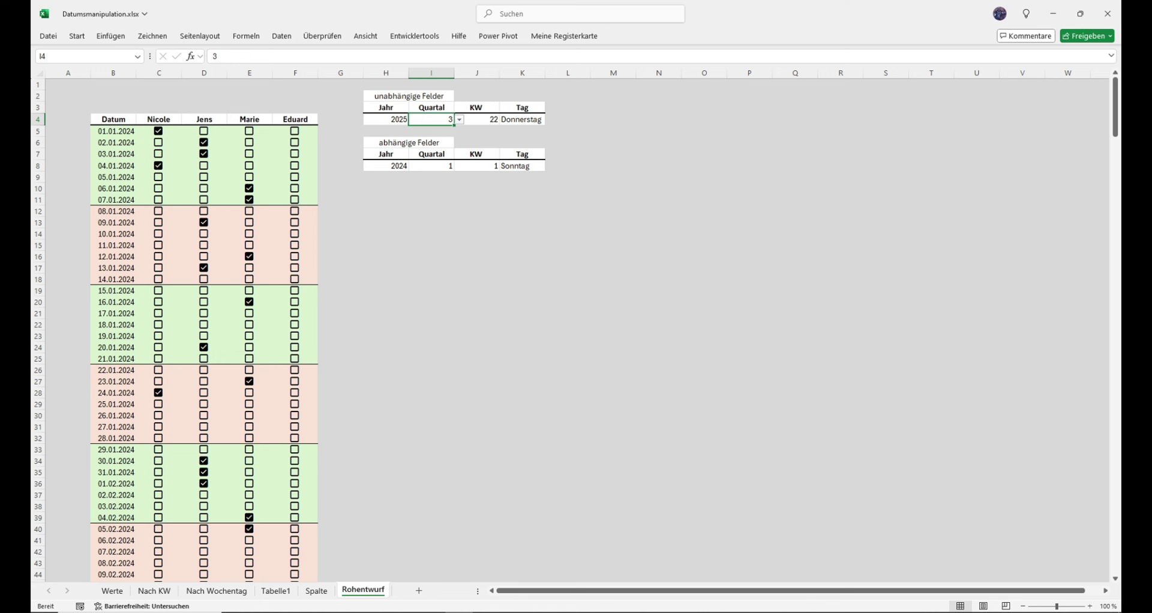
{"action": "key", "text": "Right"}
Open the Quartal and KW dropdowns, keeping quarter 3 and week 22
{"action": "key", "text": "Right"}
{"action": "left_click", "coordinate": [386, 119]}
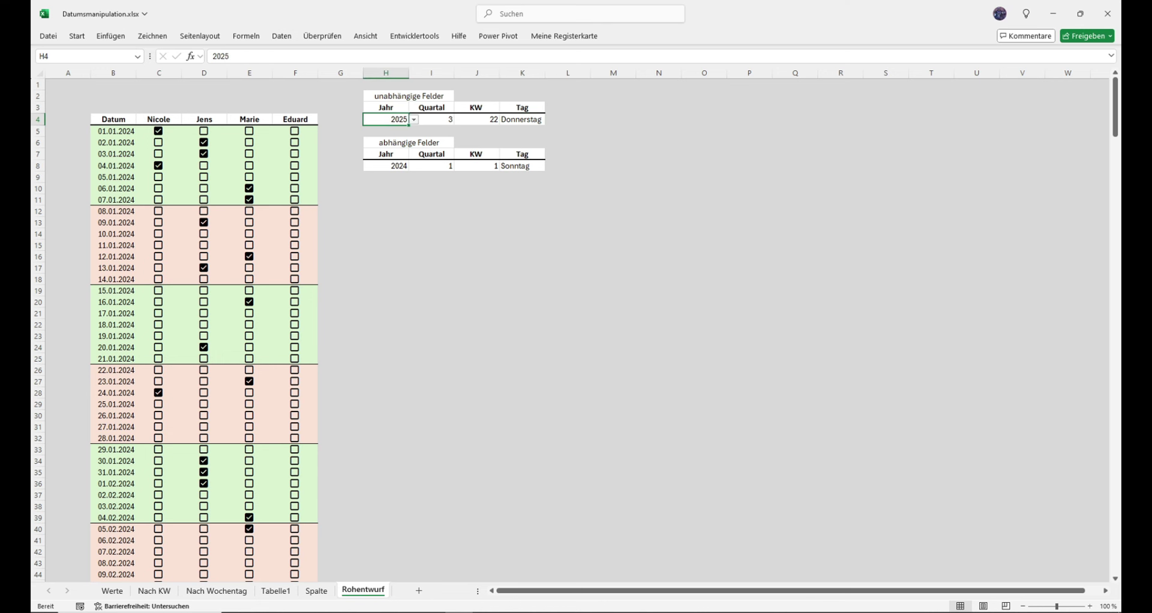
{"action": "key", "text": "alt+Down"}
{"action": "key", "text": "Up"}
{"action": "key", "text": "Return"}
{"action": "key", "text": "Right"}
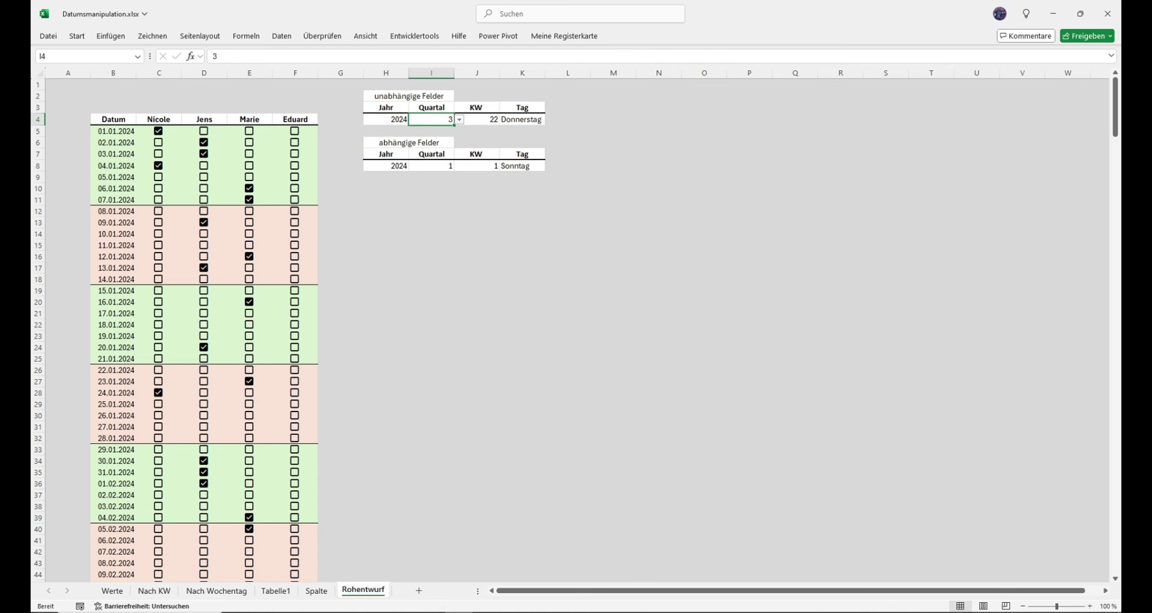
{"action": "key", "text": "alt+Down"}
{"action": "key", "text": "Escape"}
{"action": "key", "text": "Right"}
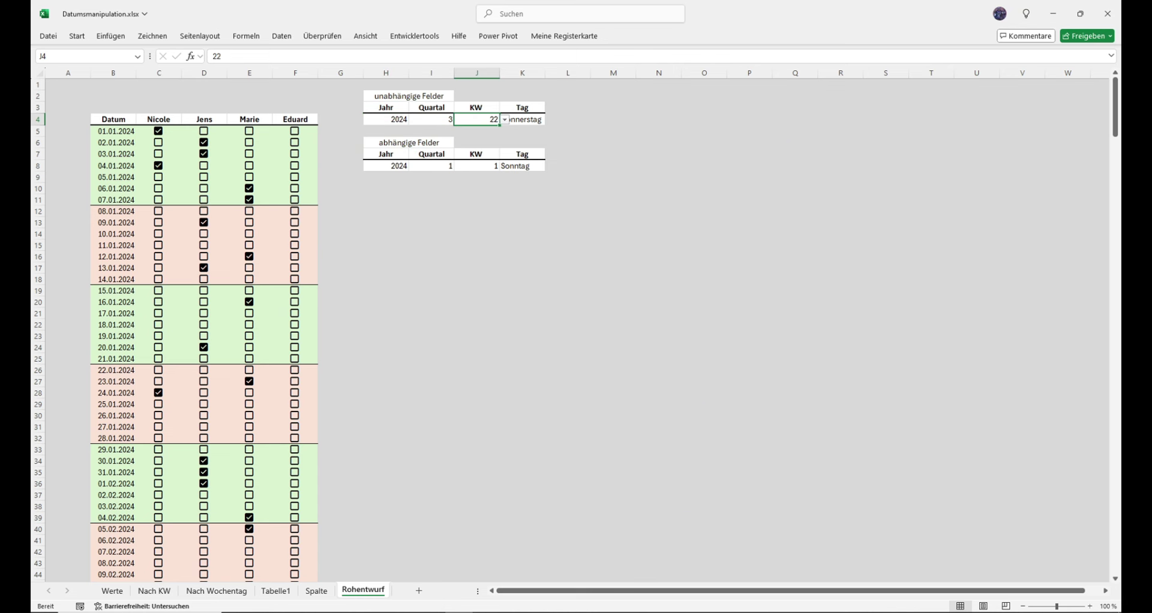
{"action": "key", "text": "alt+Down"}
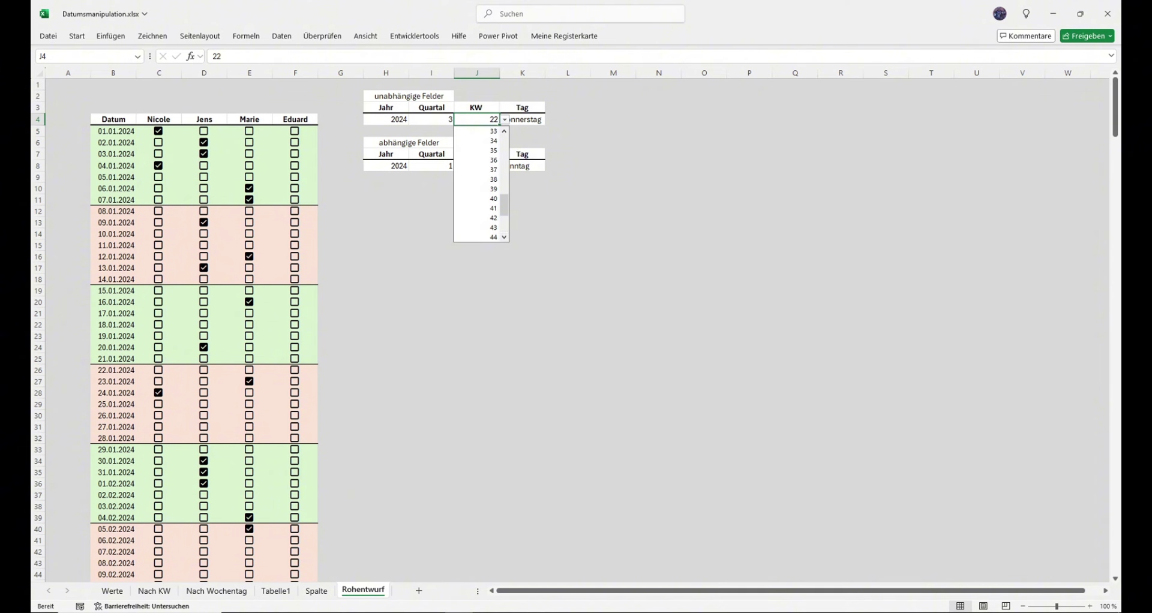
{"action": "left_click", "coordinate": [658, 131]}
Change the Jahr field to 2025 and check the KW list still keeps week 22
{"action": "left_click", "coordinate": [387, 119]}
{"action": "key", "text": "alt+Down"}
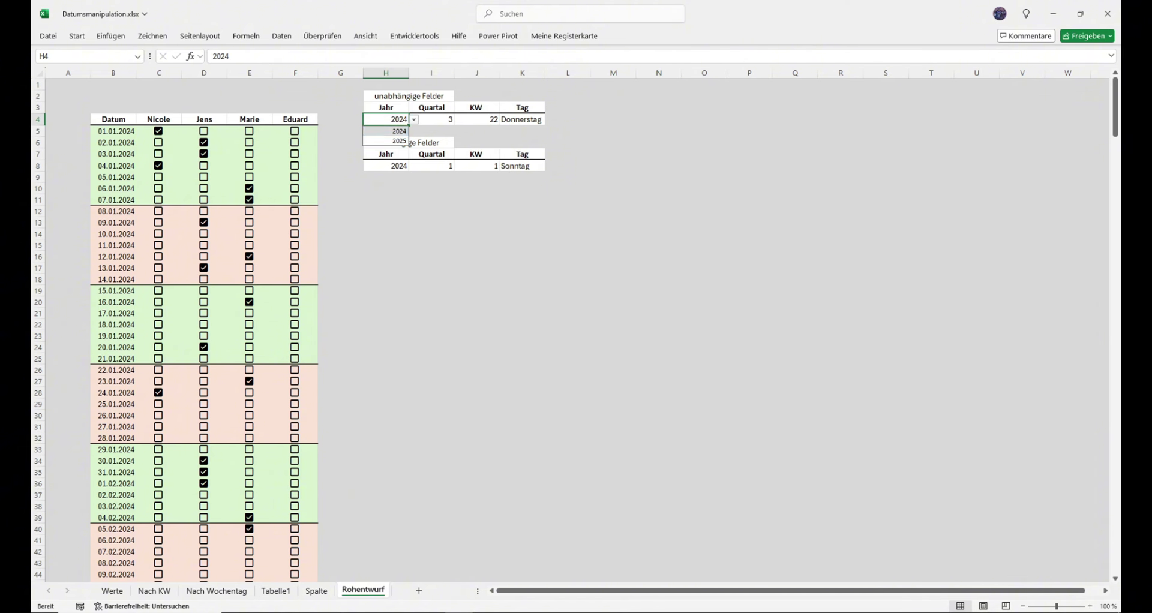
{"action": "key", "text": "Down"}
{"action": "key", "text": "Return"}
{"action": "left_click", "coordinate": [477, 120]}
{"action": "key", "text": "alt+Down"}
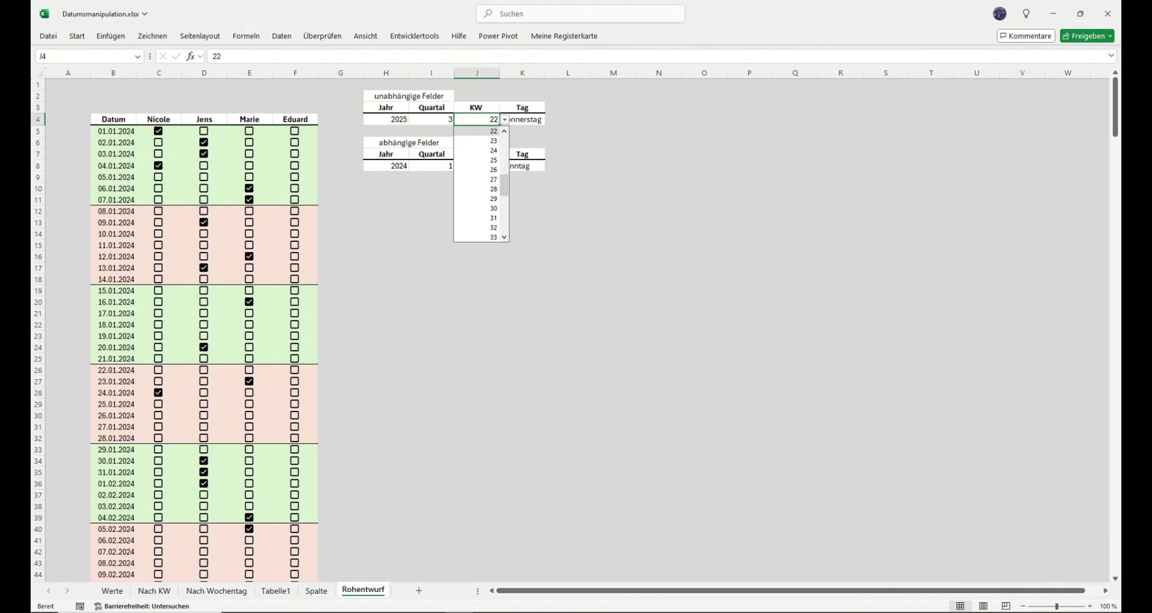
{"action": "left_click", "coordinate": [658, 131]}
{"action": "left_click", "coordinate": [387, 119]}
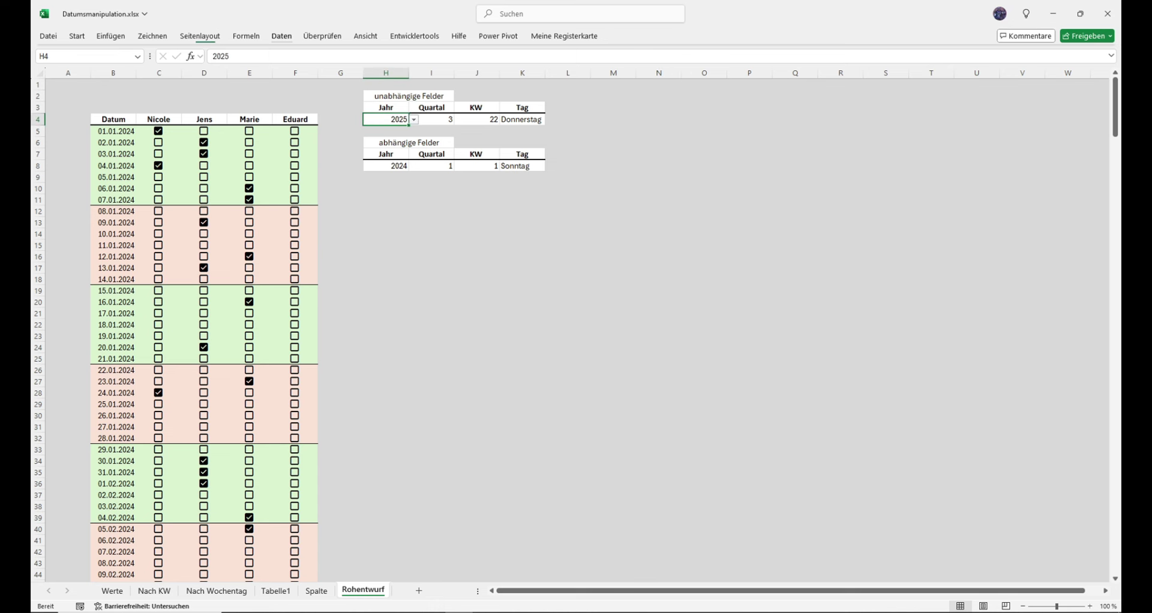
{"action": "left_click", "coordinate": [281, 36]}
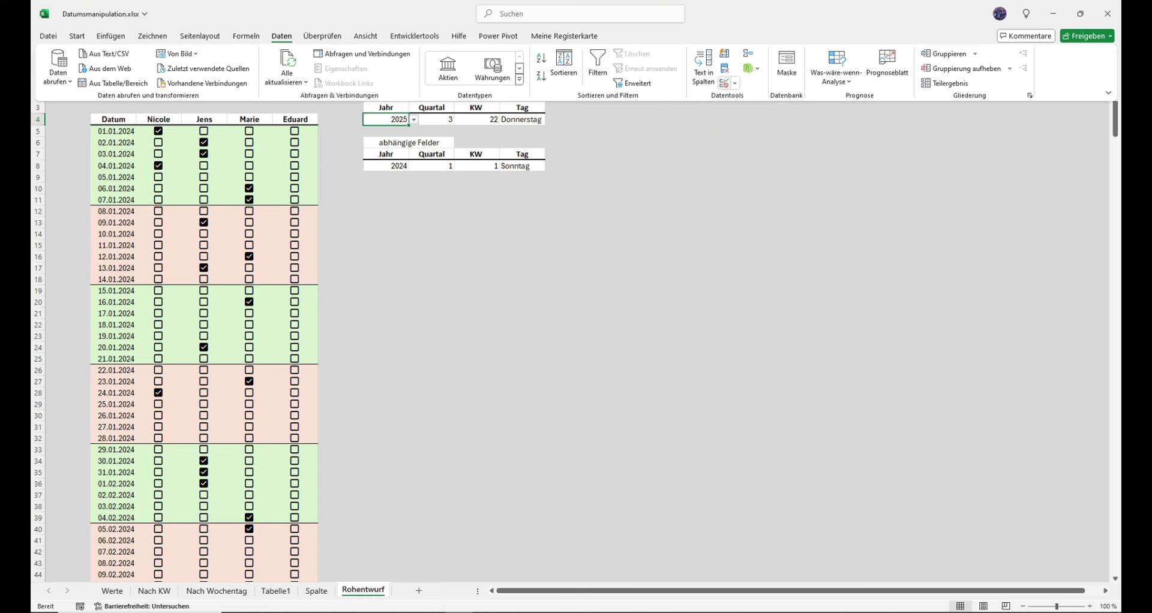
Confirm the Jahr cell's list validation draws on Werte!$I$4:$I$552, then open Werte
{"action": "left_click", "coordinate": [724, 83]}
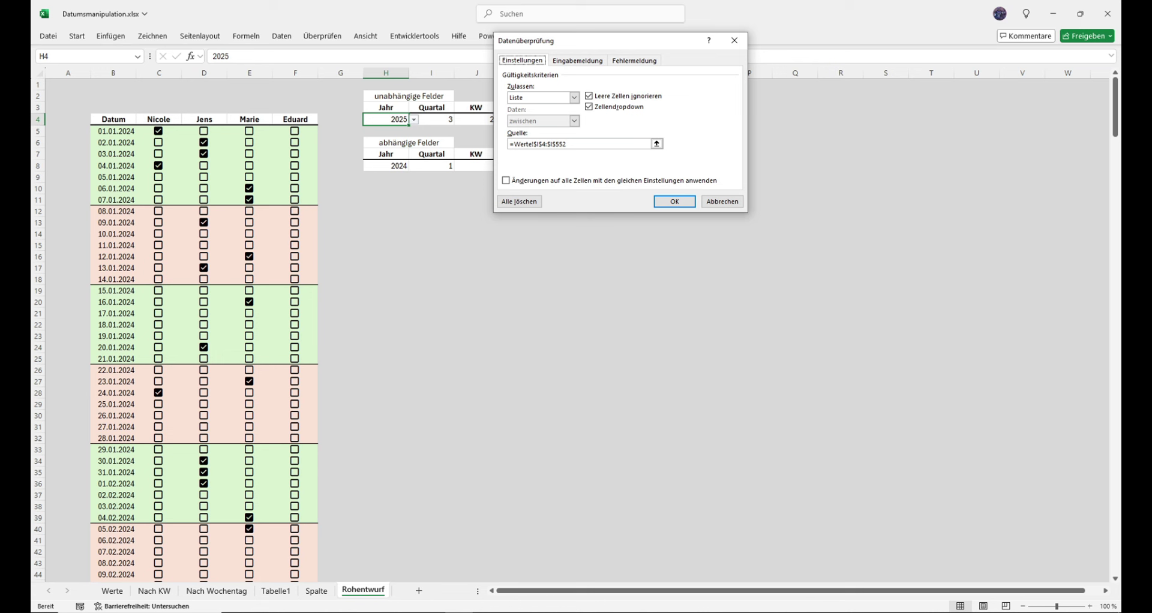
{"action": "left_click", "coordinate": [574, 97]}
{"action": "left_click", "coordinate": [574, 97]}
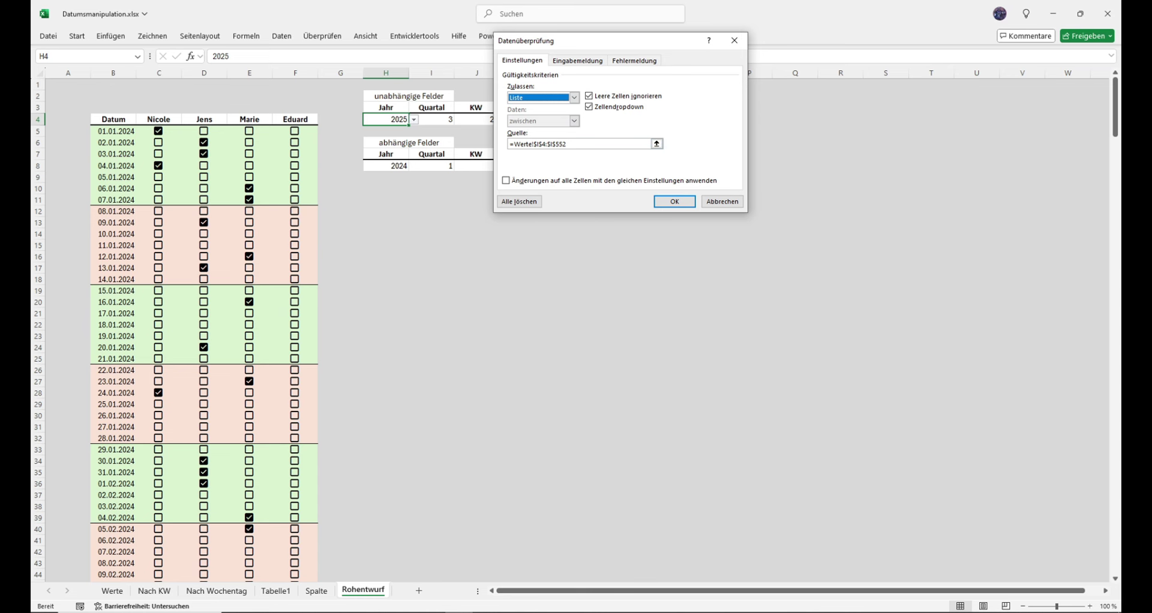
{"action": "key", "text": "Return"}
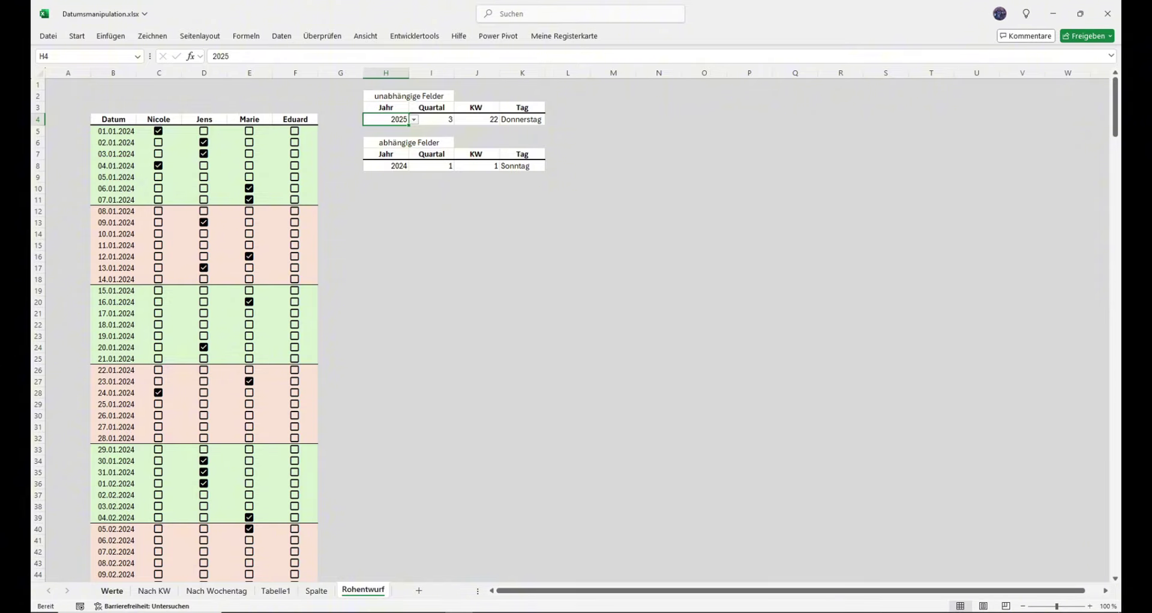
{"action": "left_click", "coordinate": [112, 591]}
Select the Jahr values I4:I552 on Werte, check H4 and C3, and return to Rohentwurf
{"action": "left_click", "coordinate": [711, 124]}
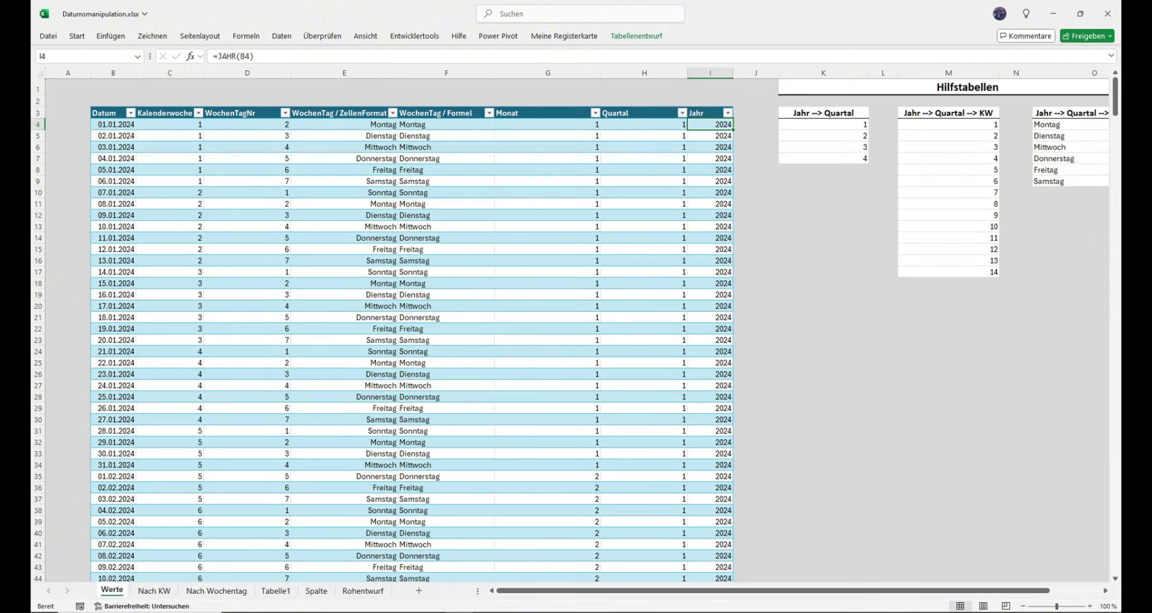
{"action": "left_click_drag", "start_coordinate": [711, 124], "coordinate": [723, 561]}
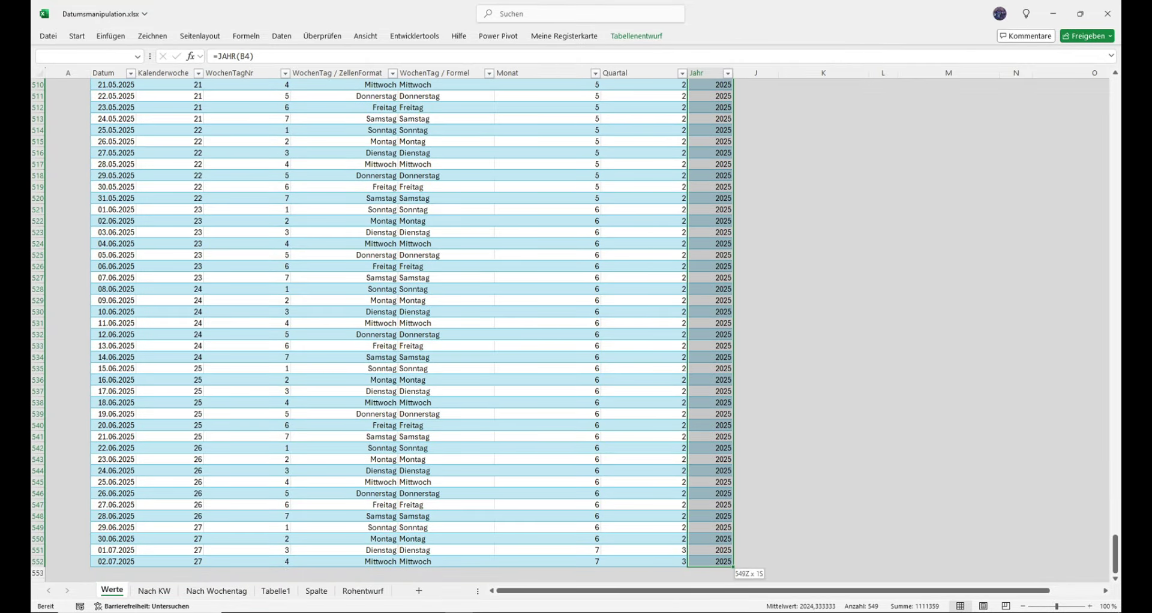
{"action": "left_click_drag", "start_coordinate": [726, 577], "coordinate": [726, 564]}
{"action": "scroll", "coordinate": [411, 330], "scroll_direction": "up", "scroll_amount": 20}
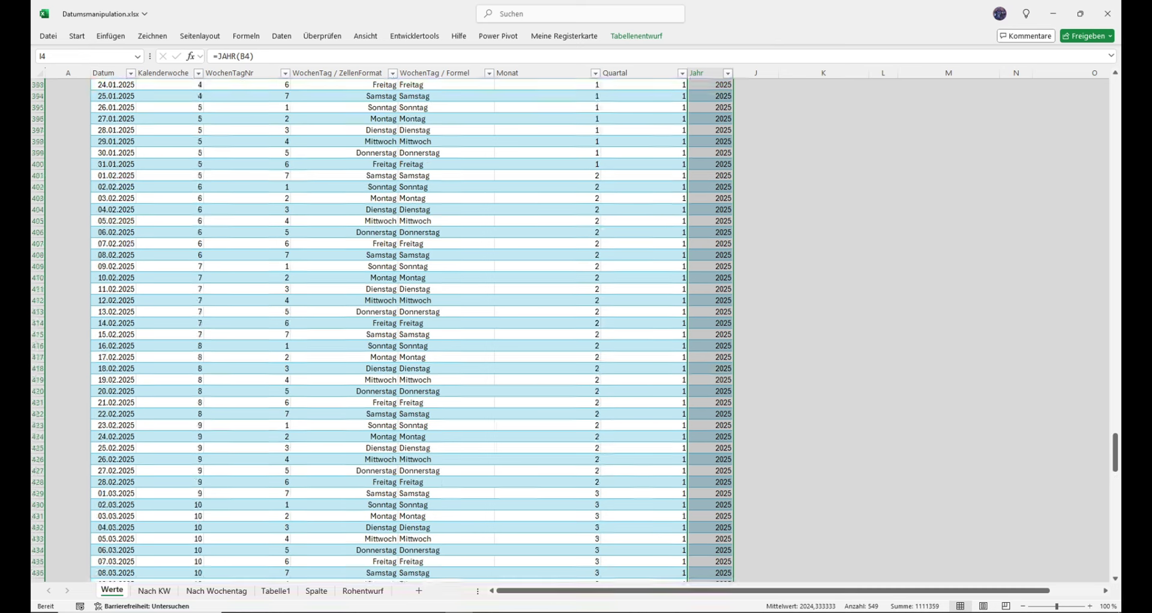
{"action": "scroll", "coordinate": [411, 330], "scroll_direction": "up", "scroll_amount": 20}
{"action": "scroll", "coordinate": [412, 330], "scroll_direction": "up", "scroll_amount": 20}
{"action": "scroll", "coordinate": [412, 330], "scroll_direction": "up", "scroll_amount": 20}
{"action": "scroll", "coordinate": [412, 329], "scroll_direction": "up", "scroll_amount": 20}
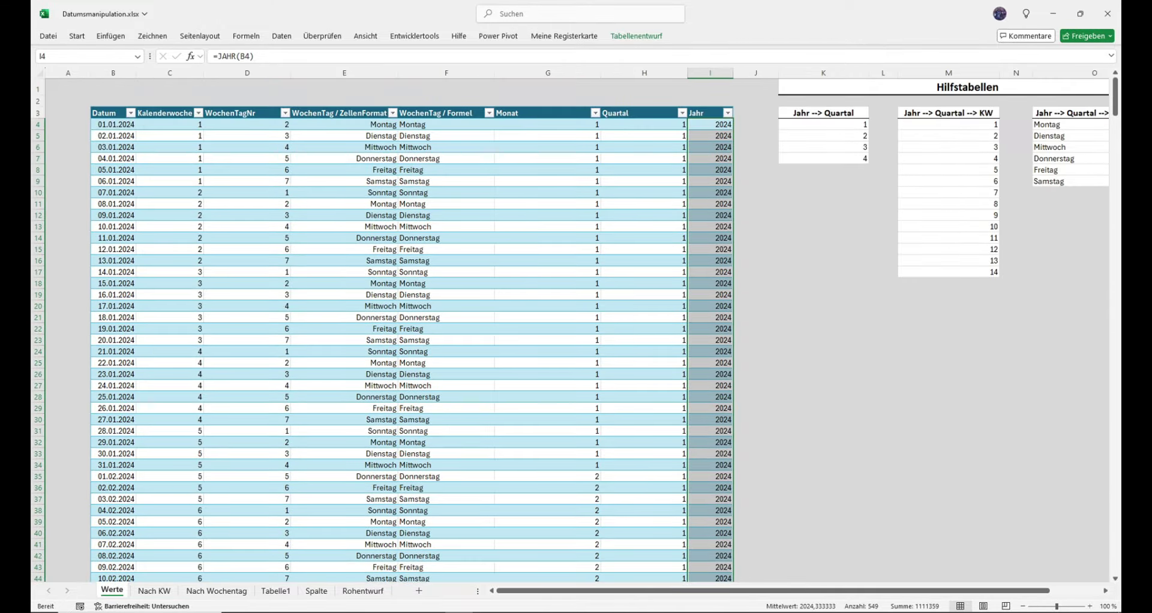
{"action": "left_click", "coordinate": [644, 125]}
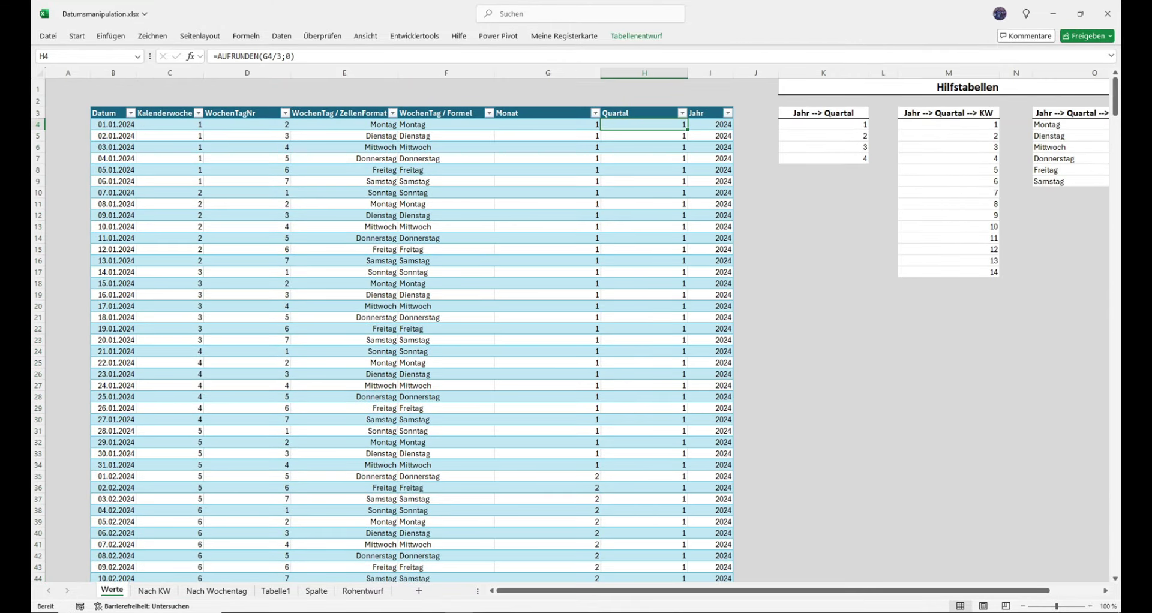
{"action": "left_click", "coordinate": [165, 113]}
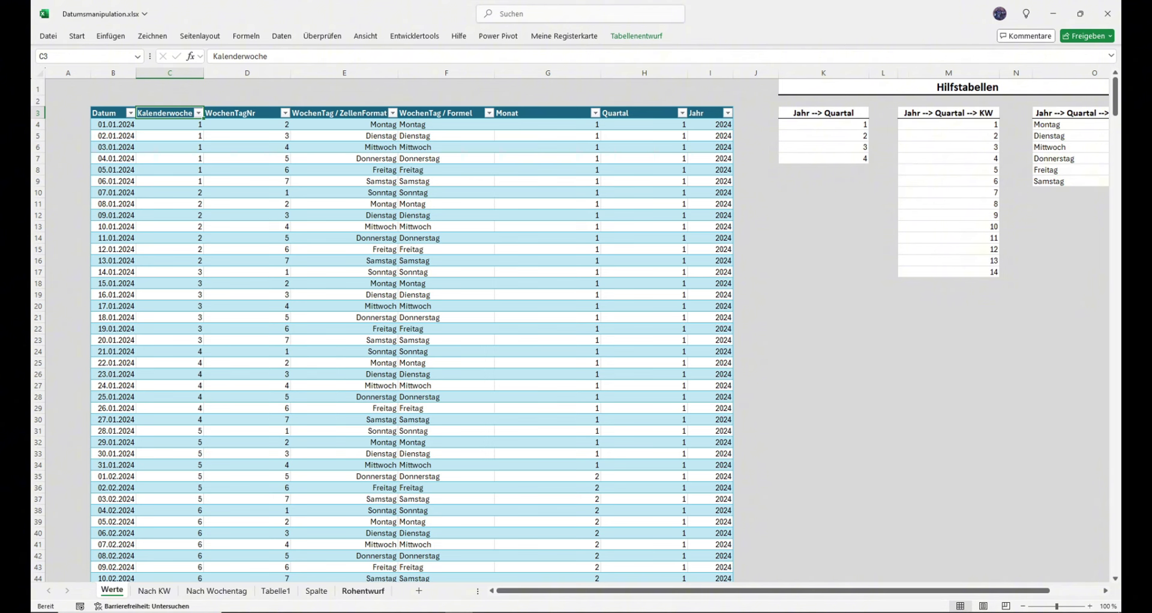
{"action": "left_click", "coordinate": [362, 590]}
Look over the Tag dropdown cell K4 and the neighbouring fields
{"action": "left_click", "coordinate": [522, 119]}
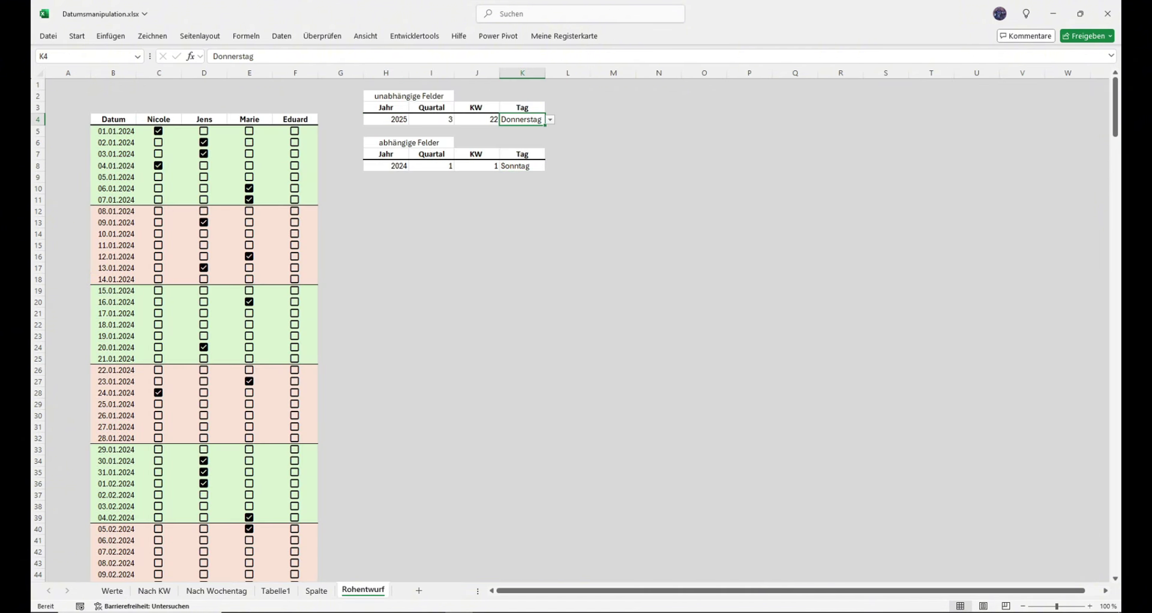
{"action": "key", "text": "Left"}
{"action": "key", "text": "Left"}
{"action": "key", "text": "Left"}
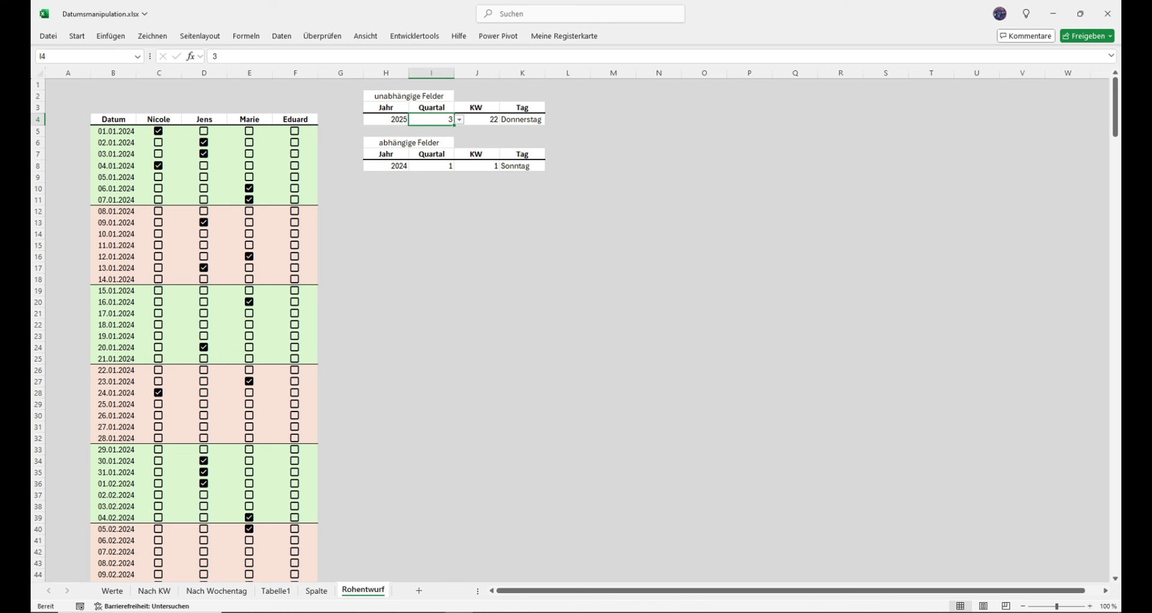
{"action": "key", "text": "Right"}
{"action": "key", "text": "Right"}
{"action": "left_click", "coordinate": [522, 119]}
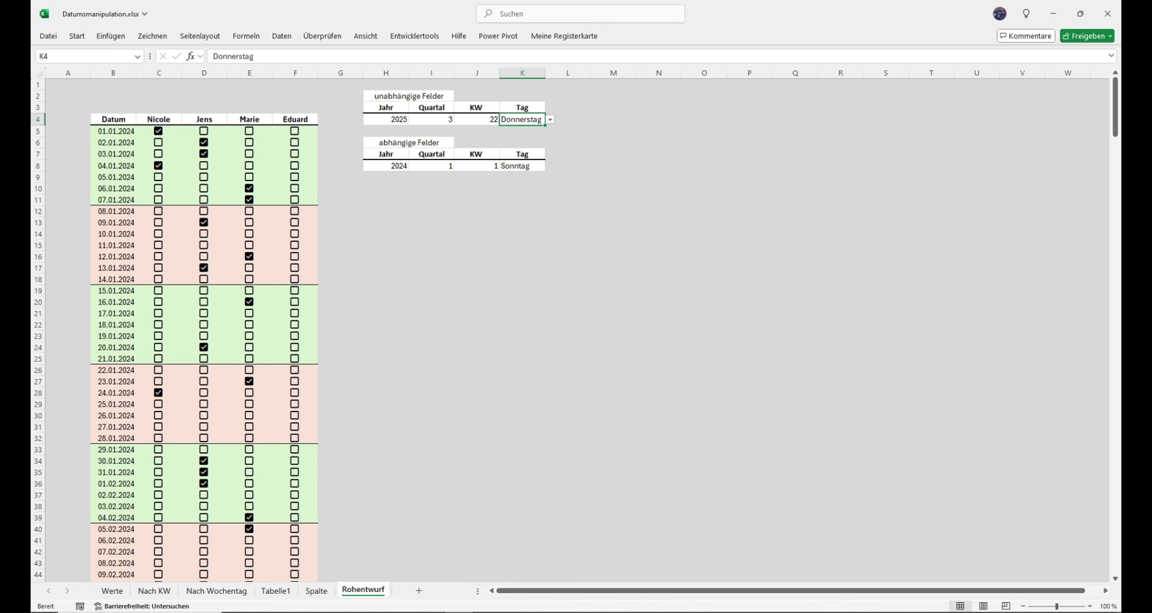
Confirm the Jahr cell H8's validation list uses Werte!$I$4:$I$552, then go to the Werte sheet
{"action": "left_click", "coordinate": [385, 165]}
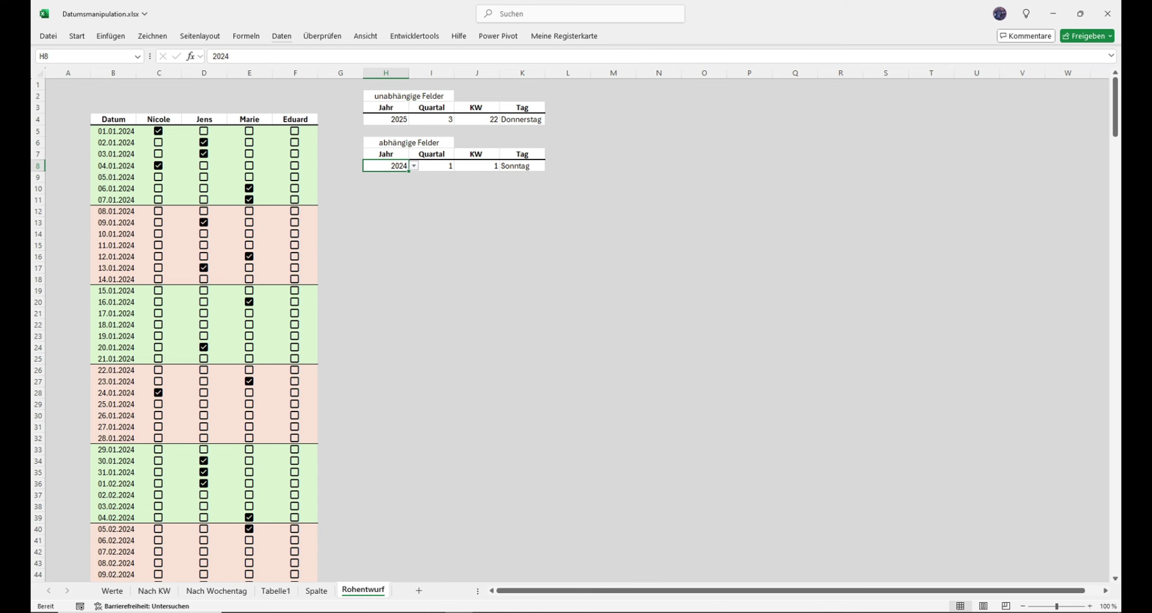
{"action": "key", "text": "alt+t"}
{"action": "key", "text": "v"}
{"action": "key", "text": "v"}
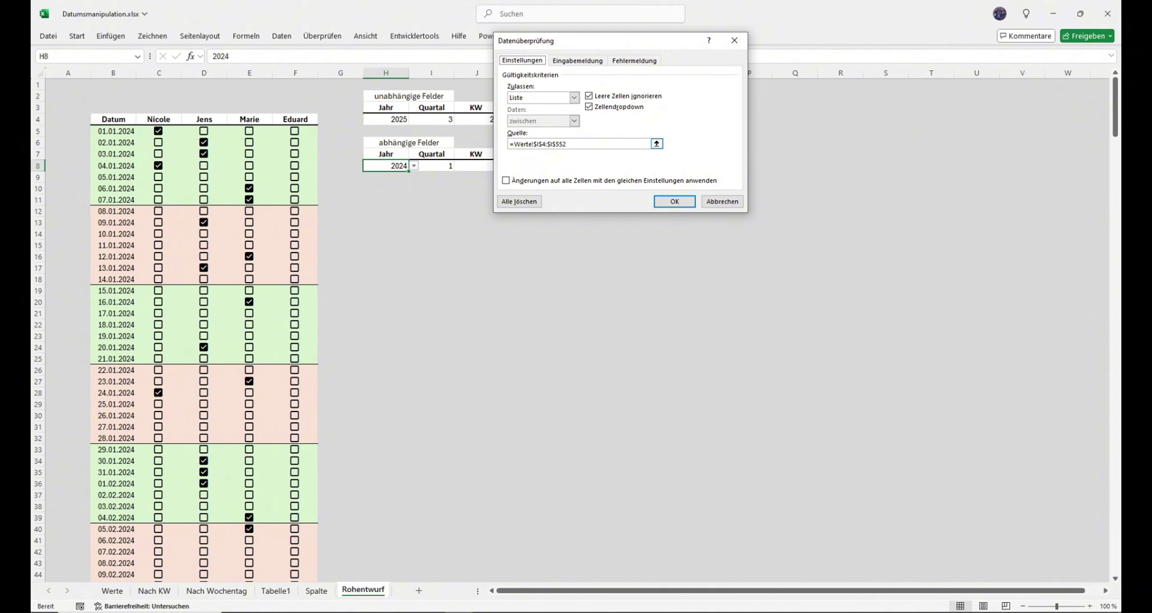
{"action": "key", "text": "Tab"}
{"action": "key", "text": "Tab"}
{"action": "key", "text": "Tab"}
{"action": "key", "text": "Tab"}
{"action": "key", "text": "Tab"}
{"action": "key", "text": "Return"}
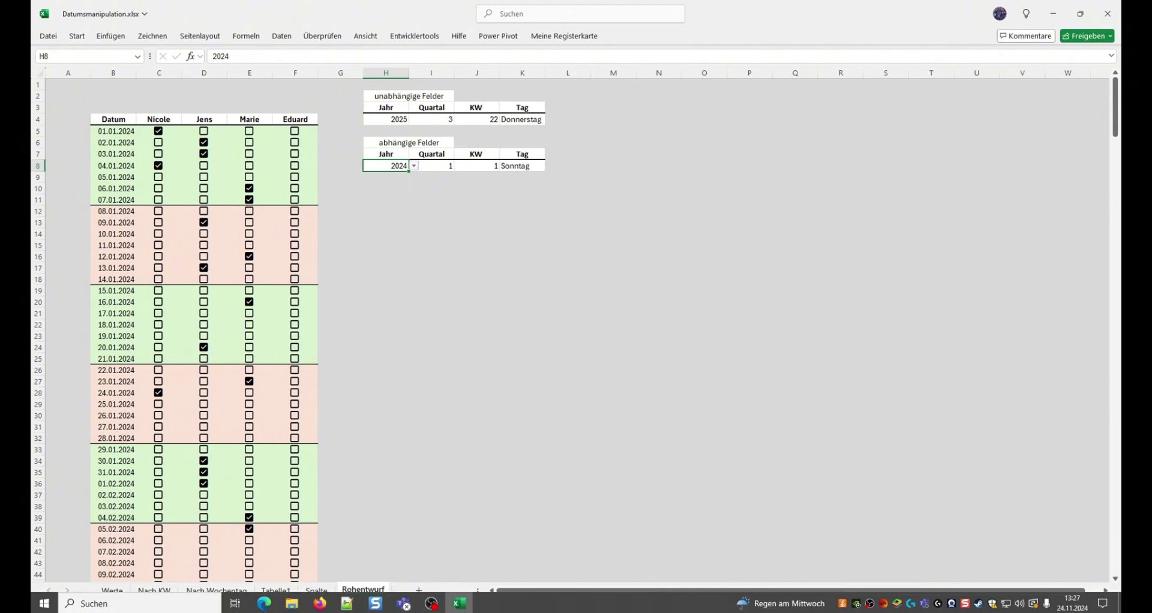
{"action": "key", "text": "ctrl+Page_Up"}
{"action": "key", "text": "ctrl+Page_Up"}
{"action": "key", "text": "ctrl+Page_Up"}
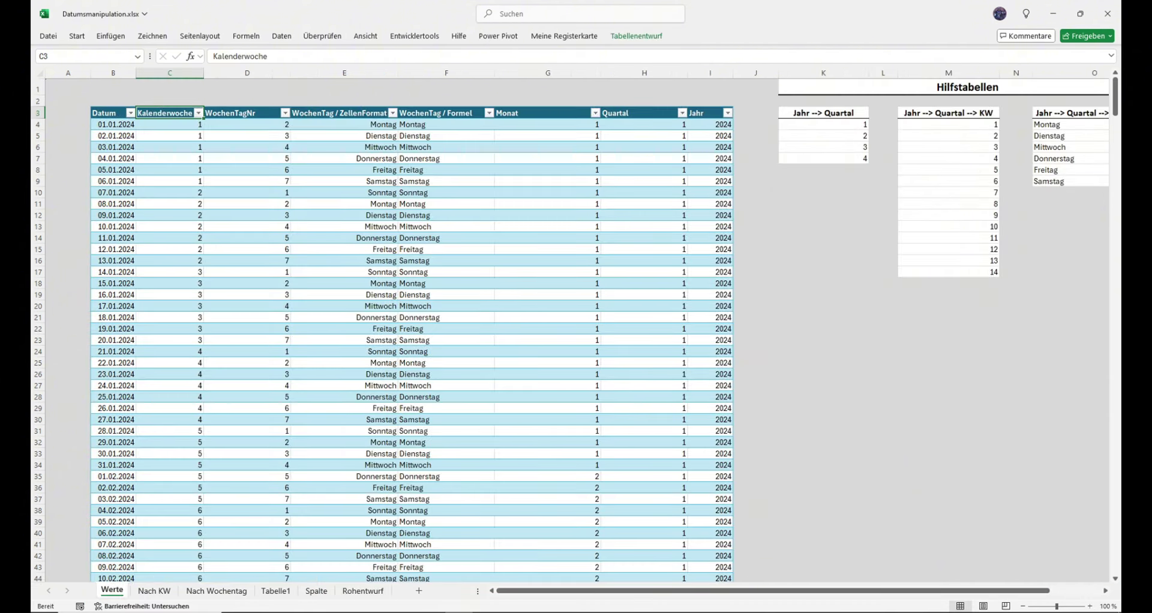
Inspect the Jahr values in column I and the Jahr --> Quartal spill formula in K4
{"action": "left_click", "coordinate": [823, 170]}
{"action": "left_click_drag", "start_coordinate": [720, 124], "coordinate": [742, 241]}
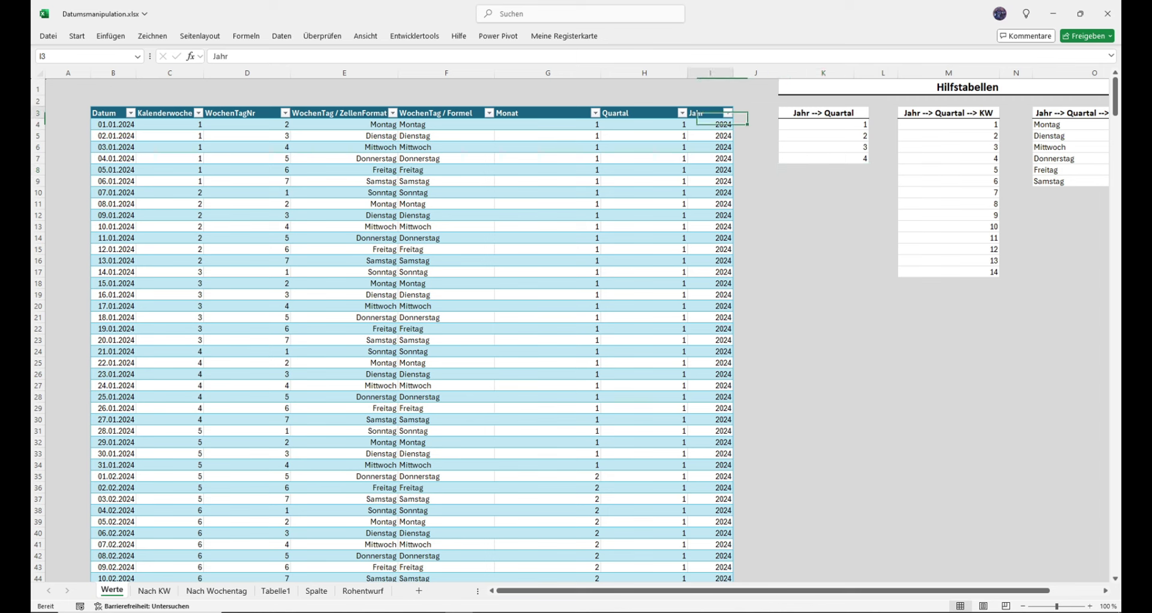
{"action": "left_click", "coordinate": [823, 214]}
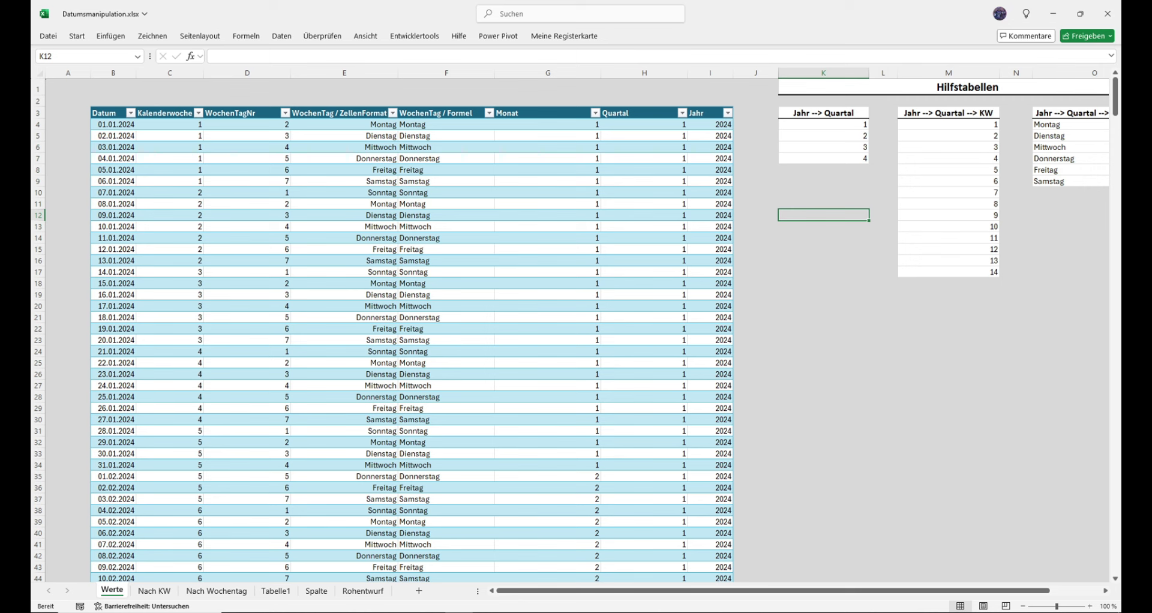
{"action": "left_click", "coordinate": [823, 113]}
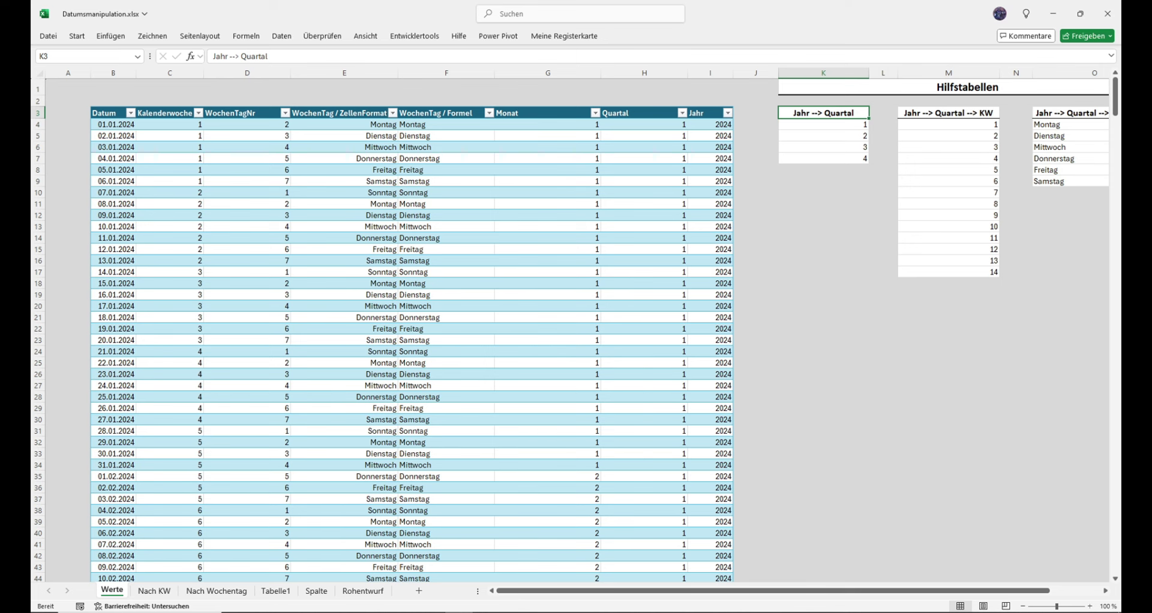
{"action": "left_click", "coordinate": [823, 124]}
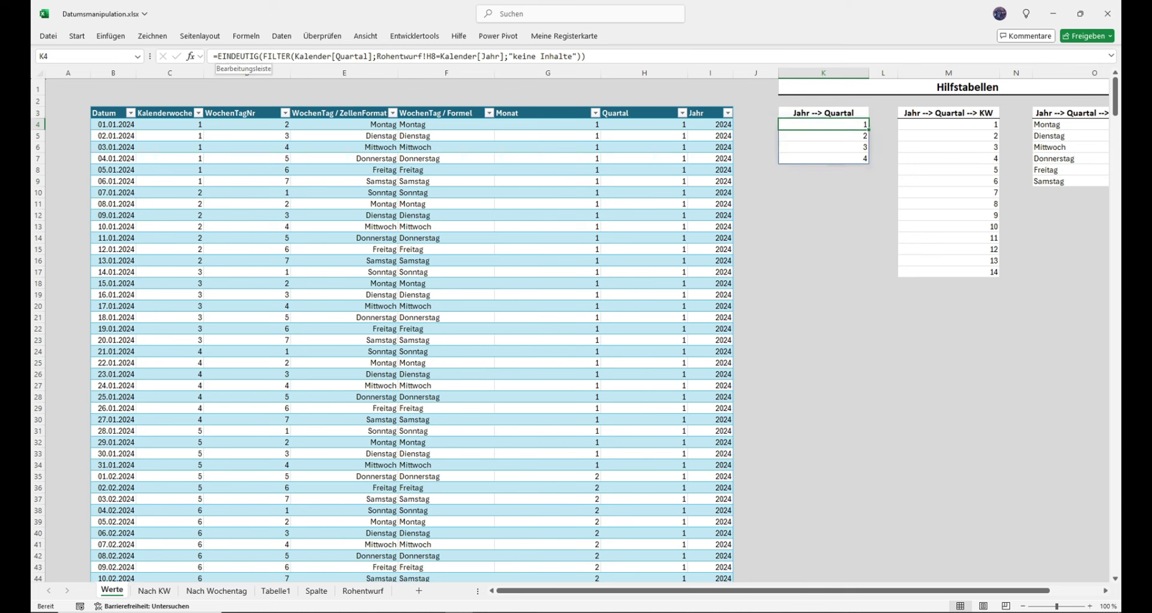
Show the Funktionsargumente breakdown for the FILTER inside K4's formula, moved aside to keep the formula visible
{"action": "left_click_drag", "start_coordinate": [585, 56], "coordinate": [214, 55]}
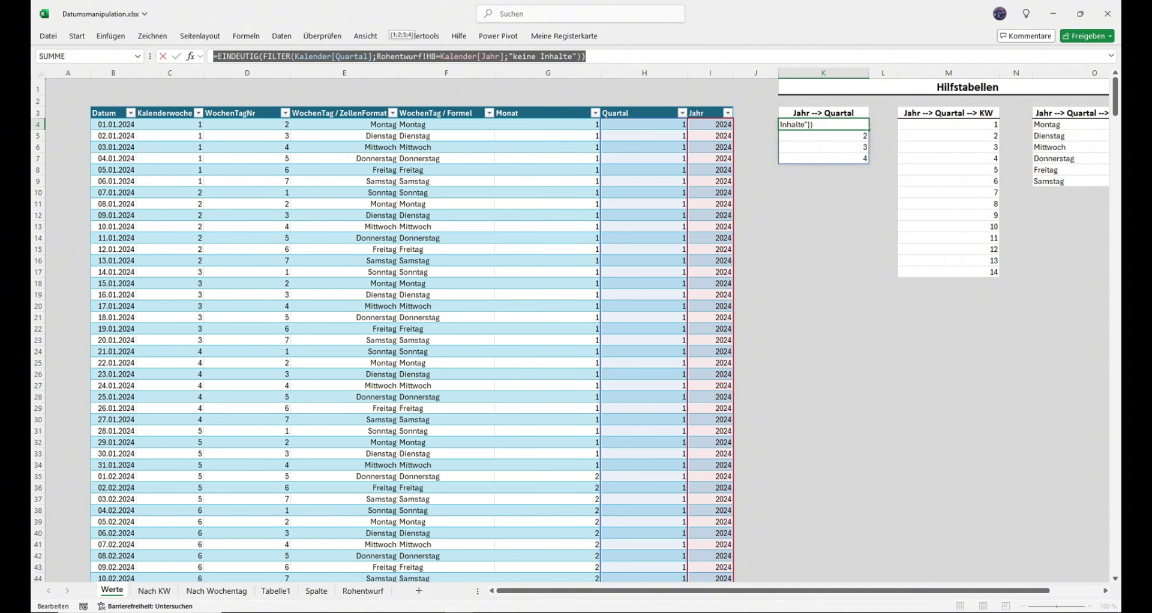
{"action": "left_click", "coordinate": [225, 56]}
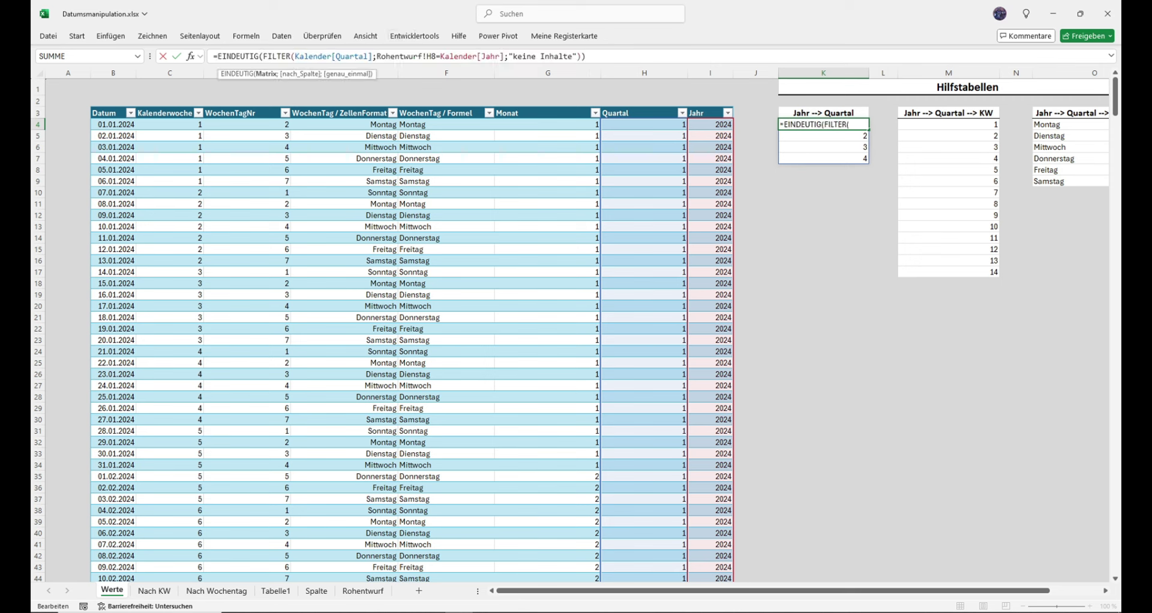
{"action": "left_click_drag", "start_coordinate": [262, 56], "coordinate": [295, 56]}
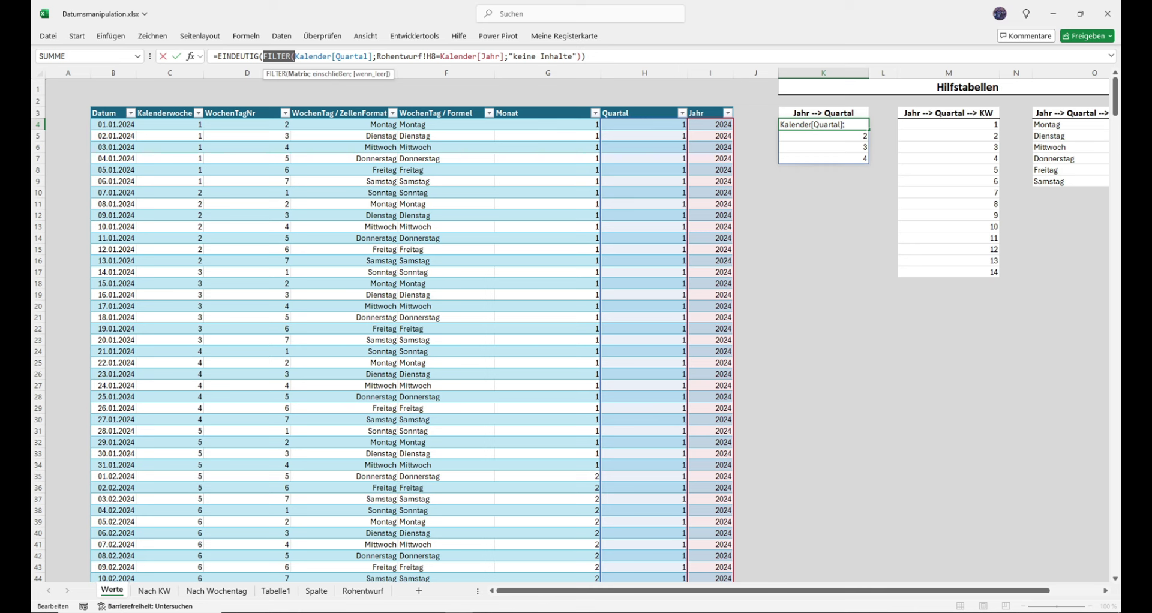
{"action": "left_click", "coordinate": [190, 56]}
{"action": "left_click_drag", "start_coordinate": [600, 48], "coordinate": [278, 69]}
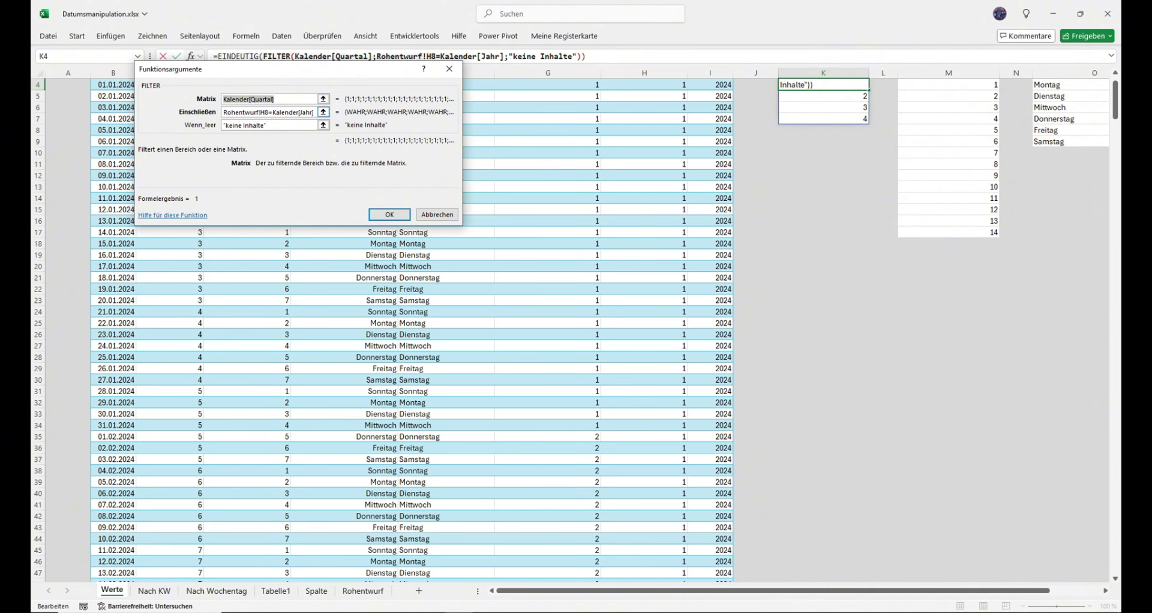
Review FILTER's include condition Rohentwurf!H8=Kalender[Jahr], then recommit K4's EINDEUTIG(FILTER(...)) formula unchanged
{"action": "left_click", "coordinate": [269, 113]}
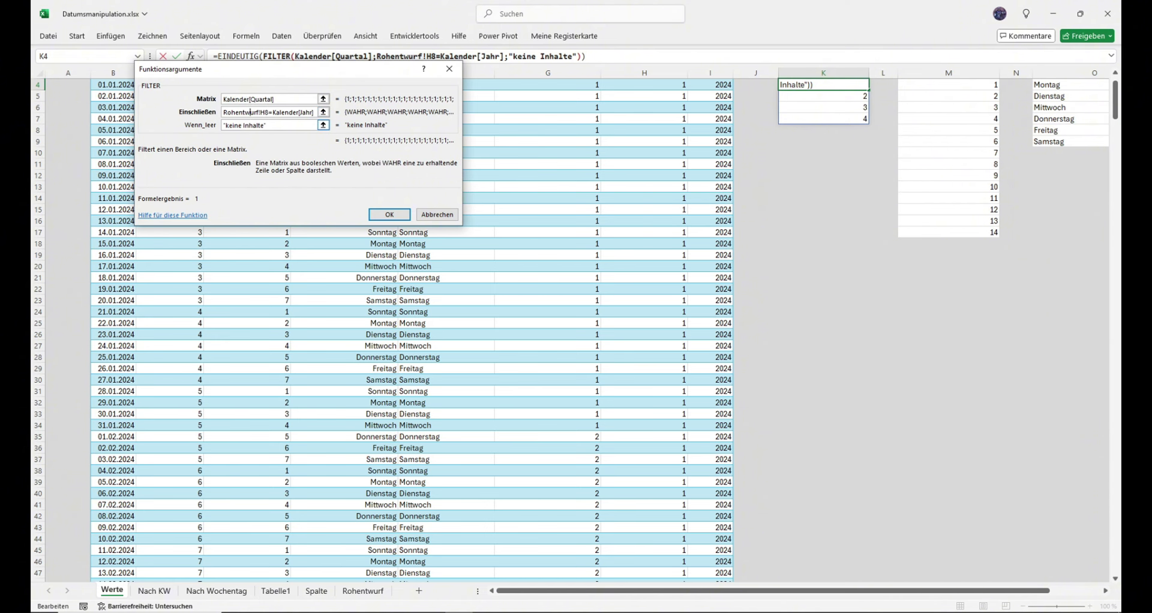
{"action": "left_click", "coordinate": [363, 590]}
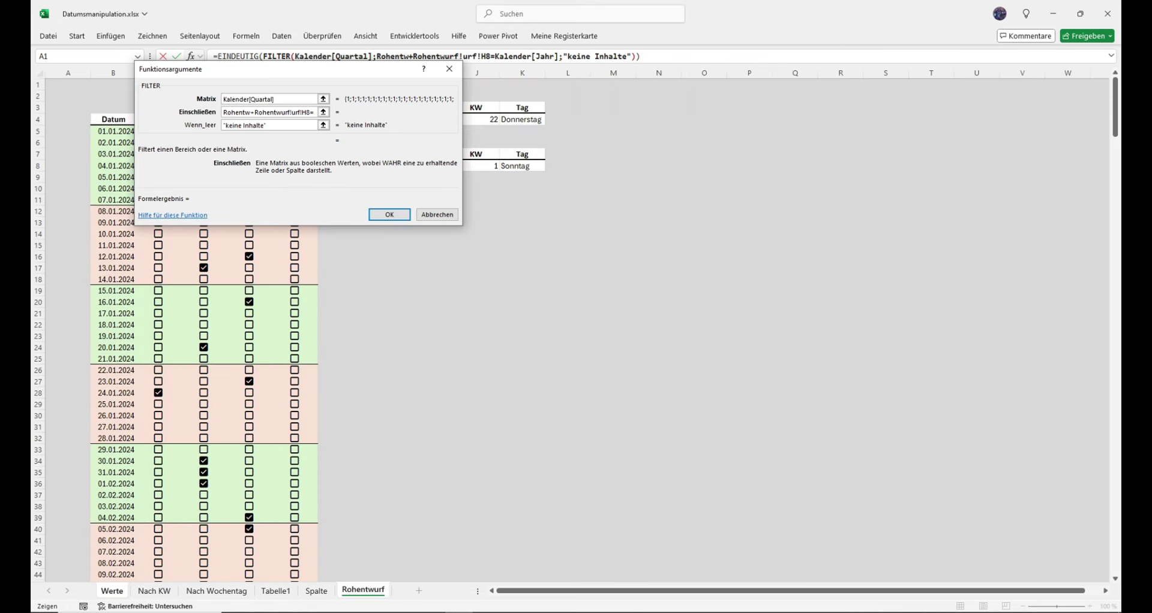
{"action": "left_click_drag", "start_coordinate": [240, 69], "coordinate": [741, 101]}
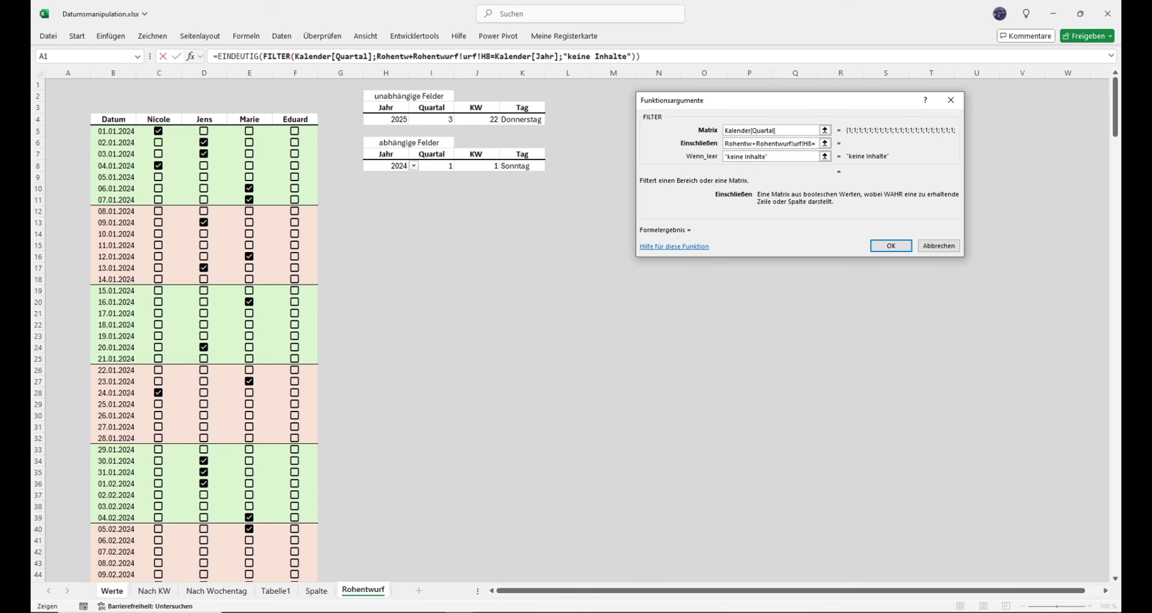
{"action": "left_click", "coordinate": [801, 144]}
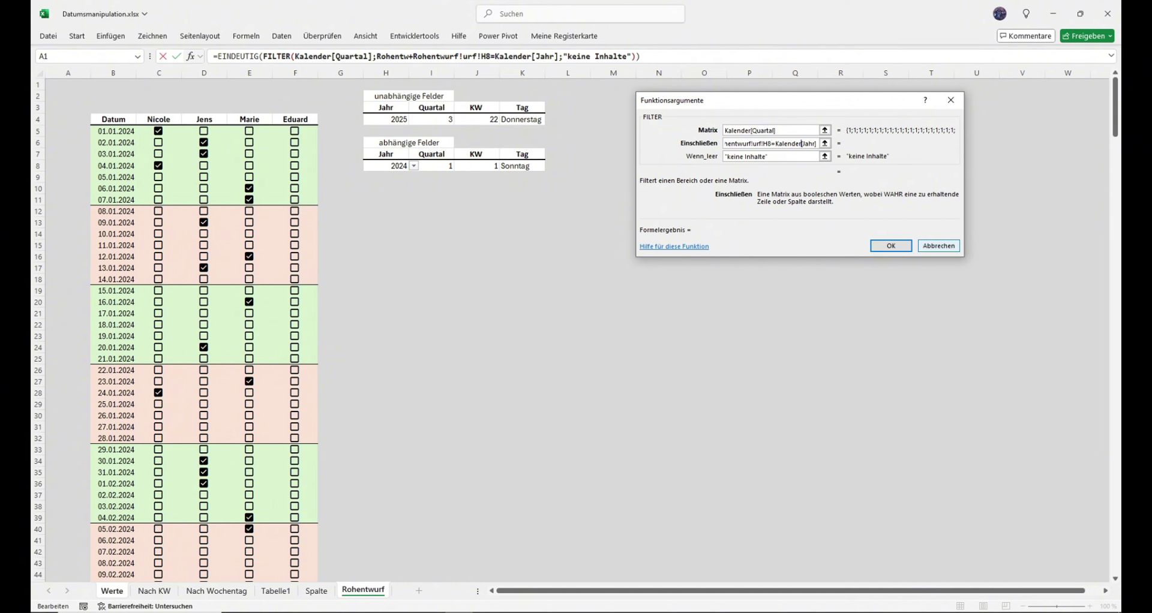
{"action": "key", "text": "Escape"}
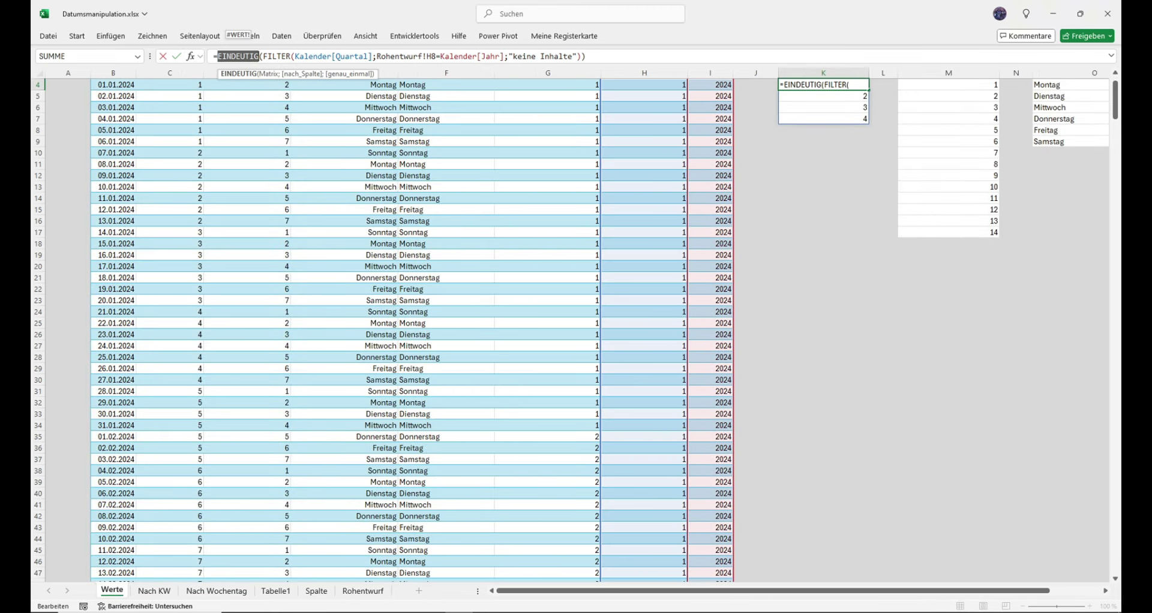
{"action": "scroll", "coordinate": [412, 330], "scroll_direction": "up", "scroll_amount": 1}
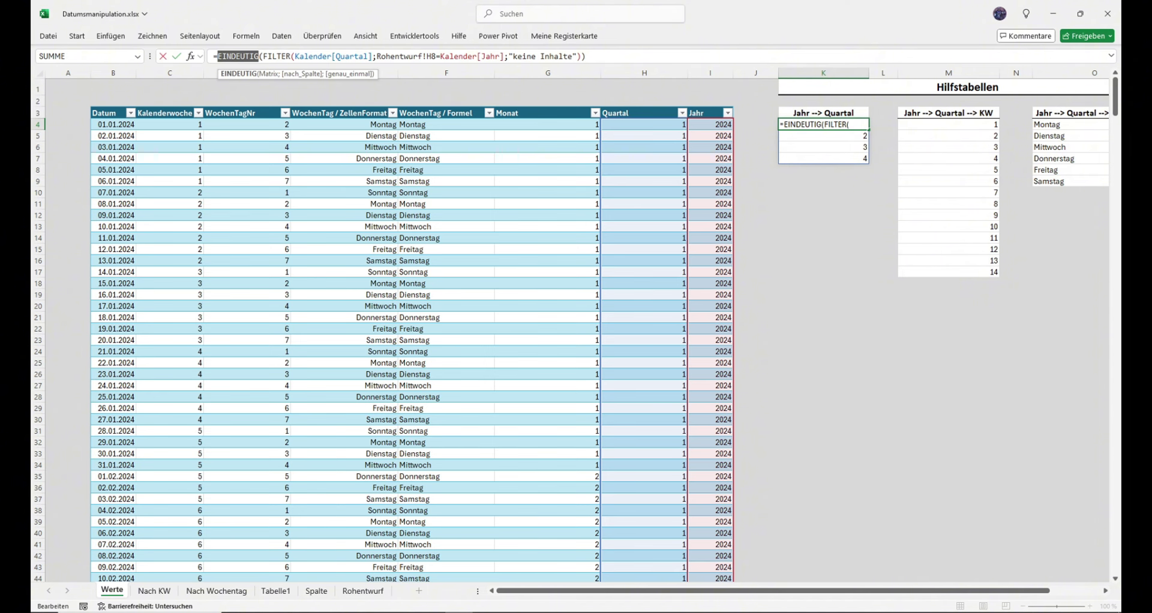
{"action": "key", "text": "ctrl+Return"}
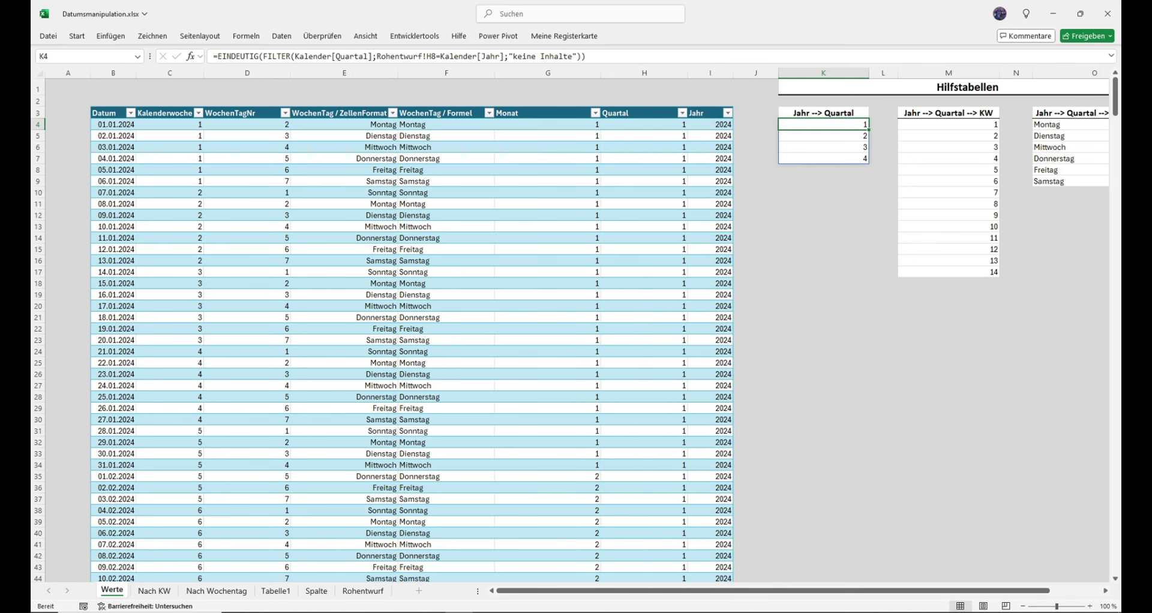
{"action": "left_click", "coordinate": [948, 125]}
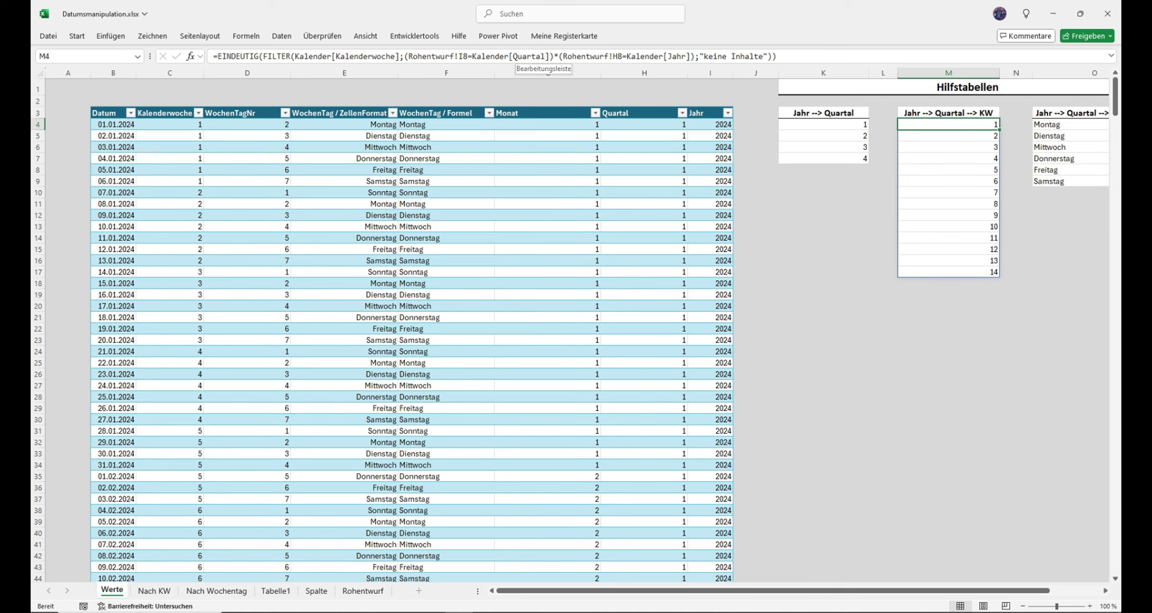
{"action": "left_click", "coordinate": [305, 56]}
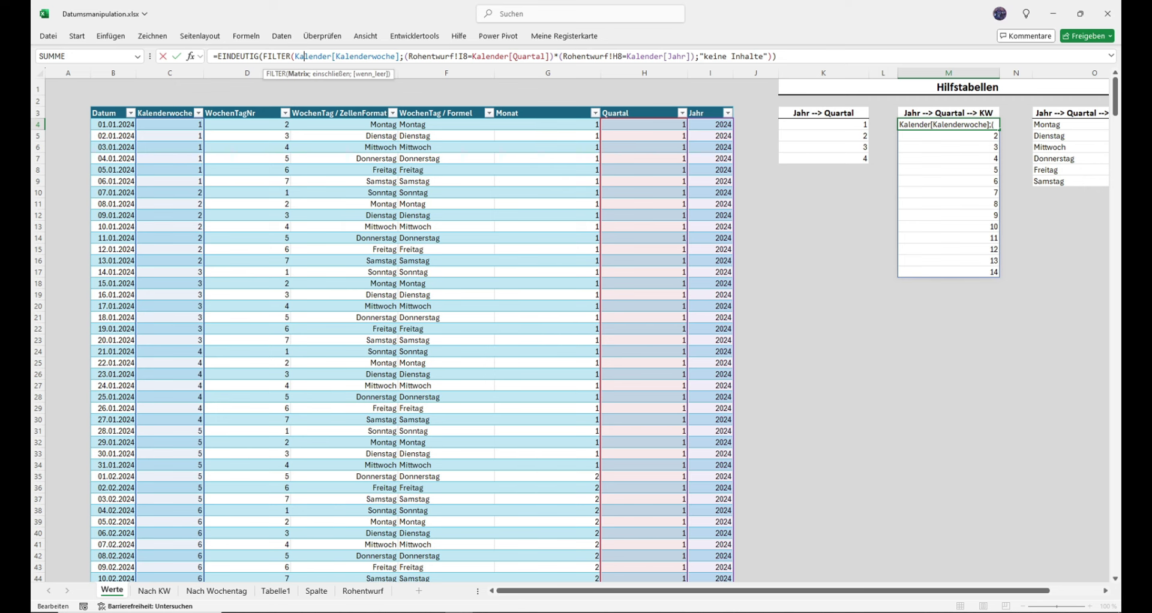
{"action": "left_click", "coordinate": [556, 56]}
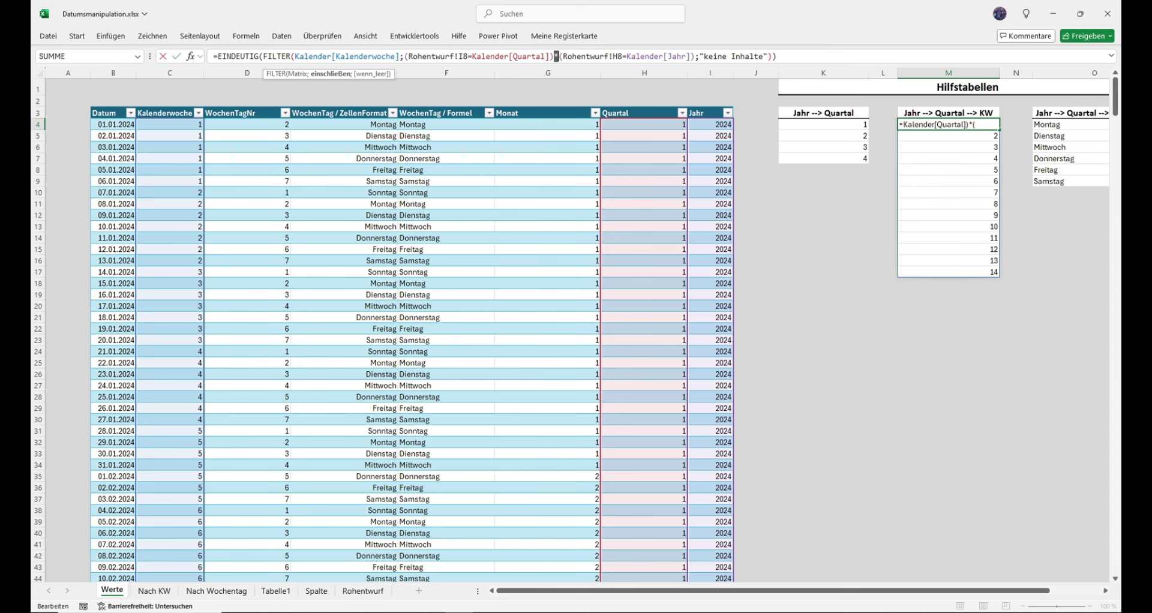
{"action": "left_click", "coordinate": [536, 57]}
{"action": "left_click", "coordinate": [682, 56]}
{"action": "key", "text": "Escape"}
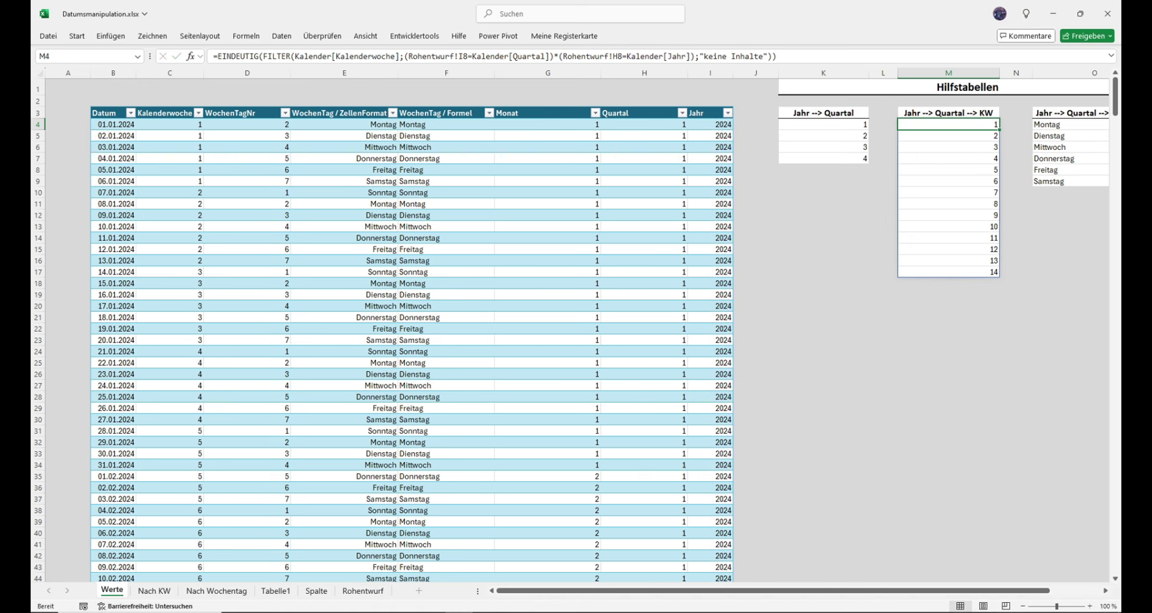
{"action": "left_click", "coordinate": [363, 590]}
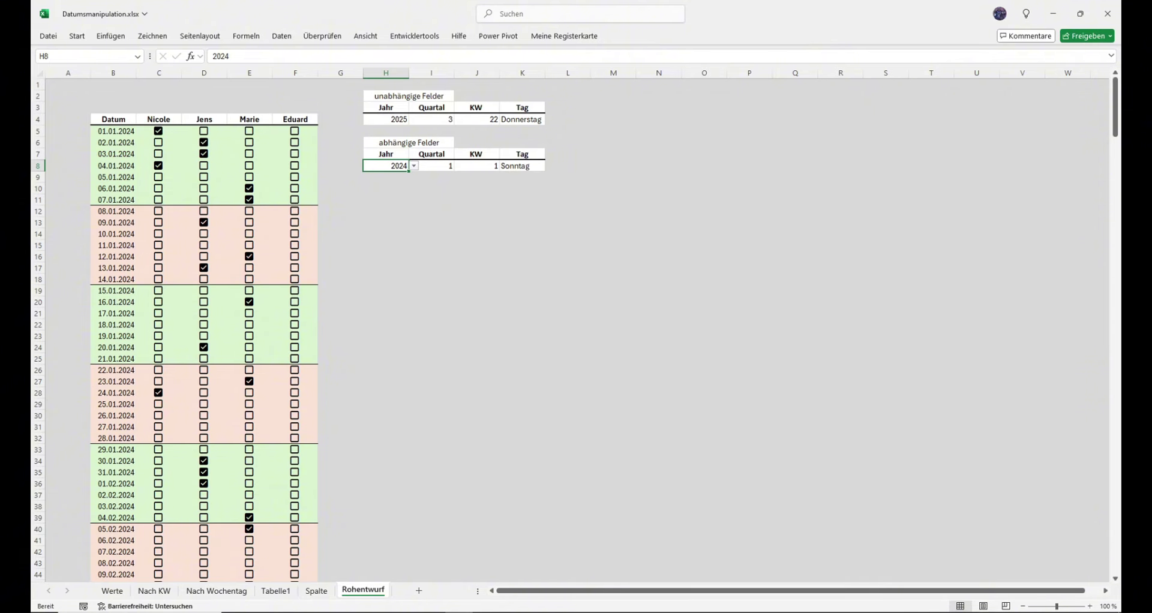
{"action": "left_click", "coordinate": [432, 166]}
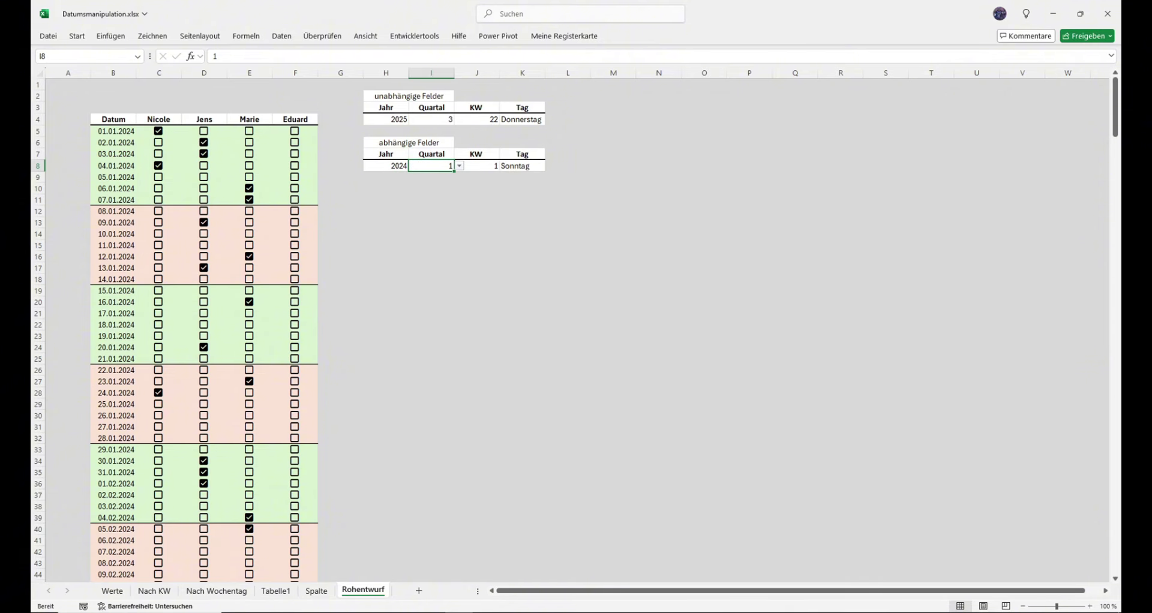
{"action": "left_click", "coordinate": [112, 590]}
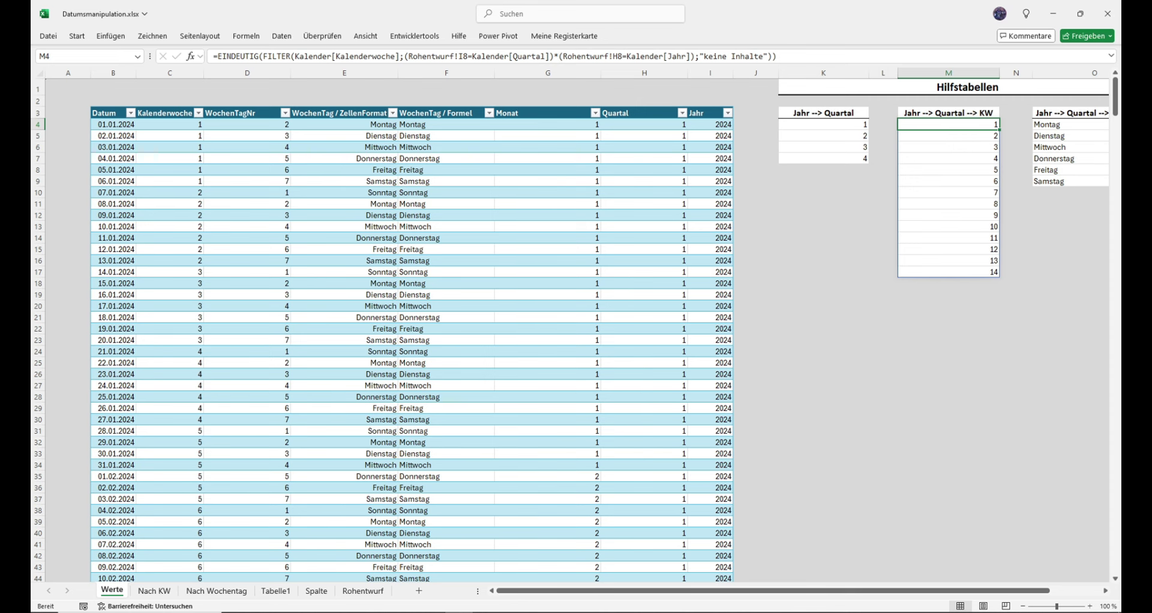
Review O4's weekday filter formula by year, quarter and KW J8, confirm it, and return to Rohentwurf
{"action": "left_click", "coordinate": [1070, 125]}
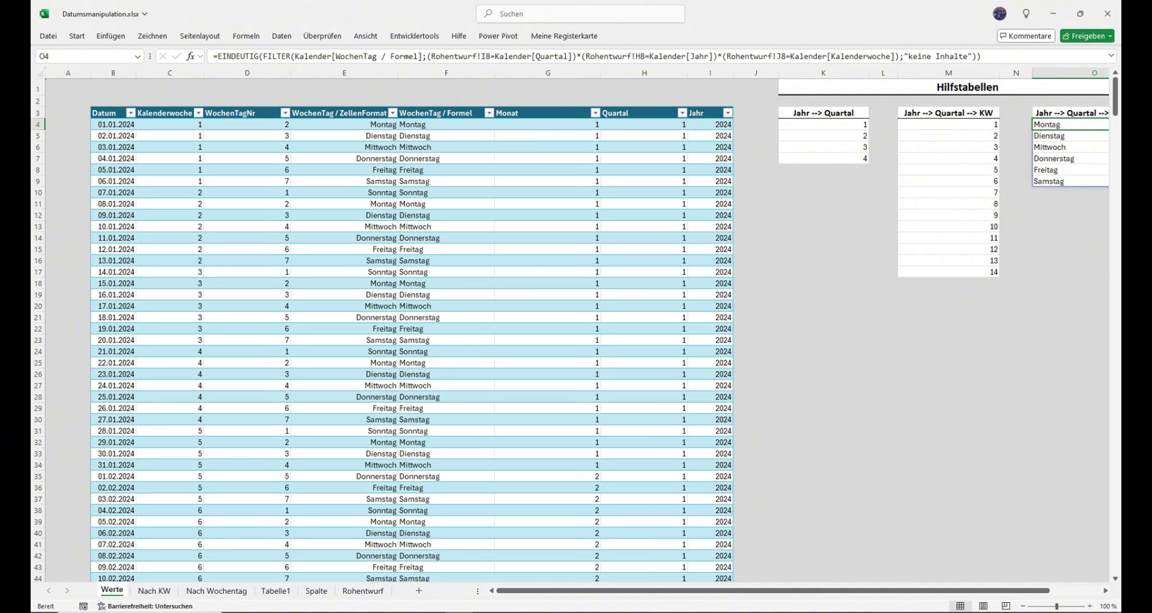
{"action": "left_click", "coordinate": [429, 55]}
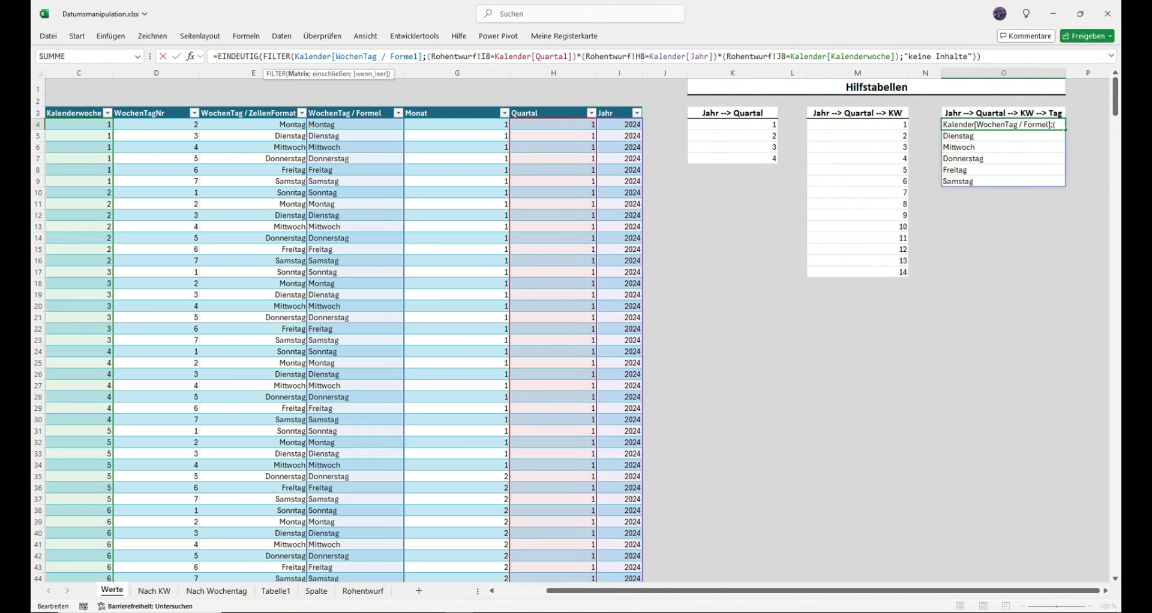
{"action": "left_click", "coordinate": [269, 56]}
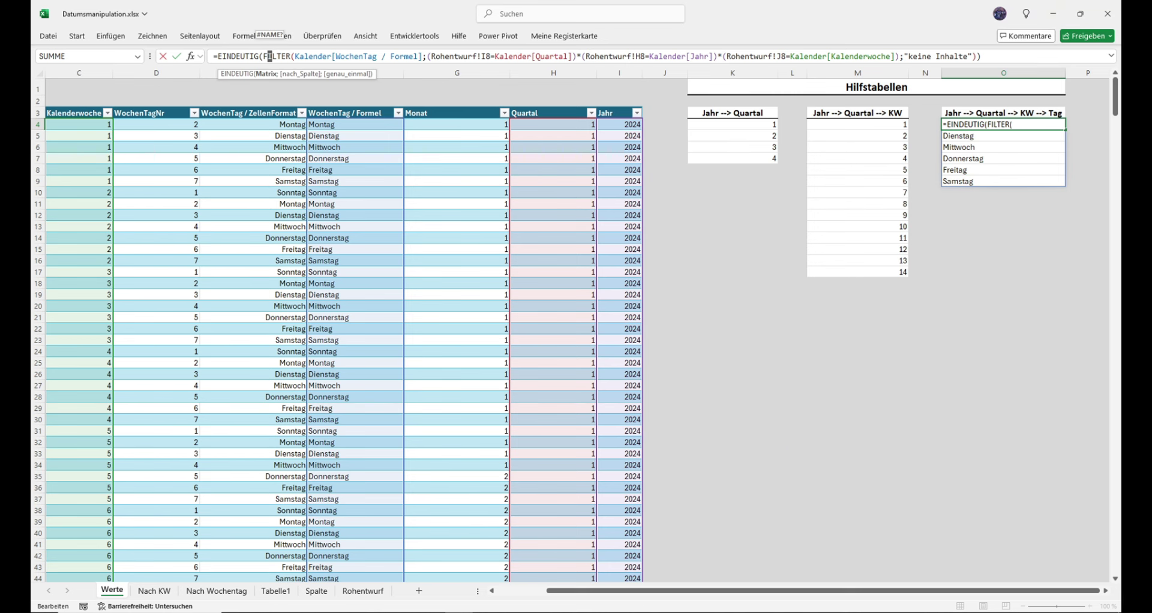
{"action": "key", "text": "ctrl+Return"}
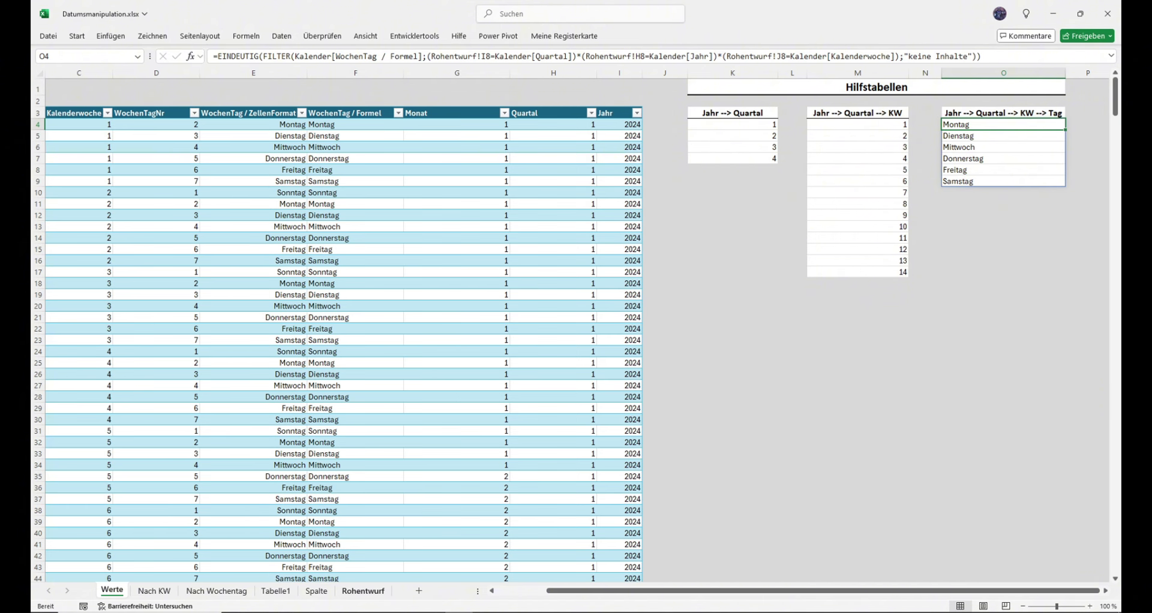
{"action": "left_click", "coordinate": [363, 591]}
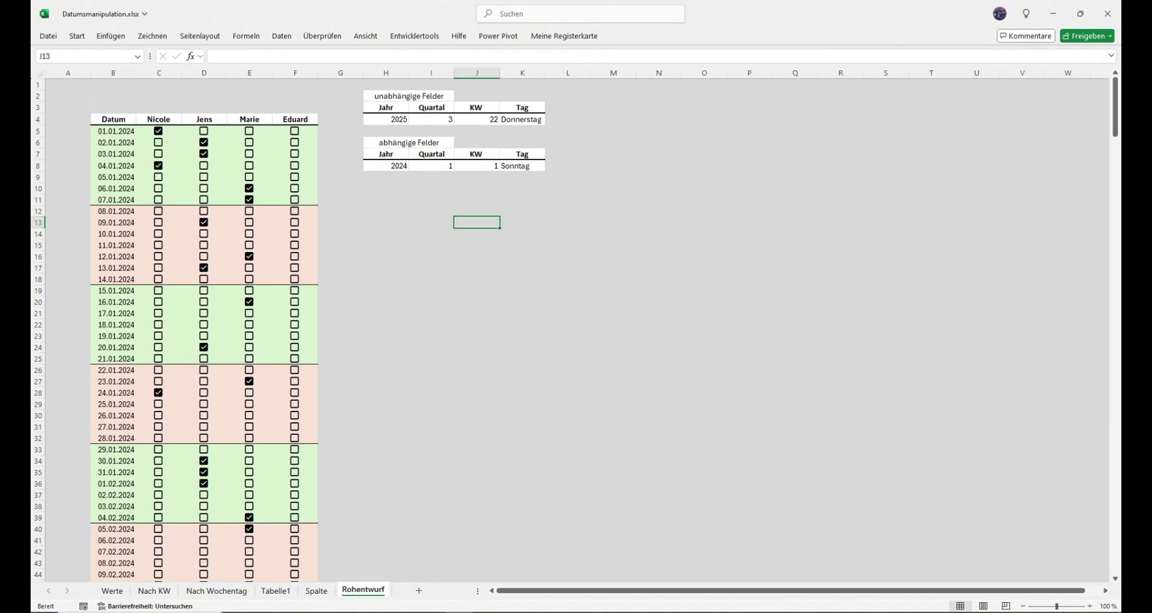
Change the Quartal cell I8's validation source to =Werte!$K$4# to use the whole spill range
{"action": "key", "text": "Right"}
{"action": "key", "text": "Right"}
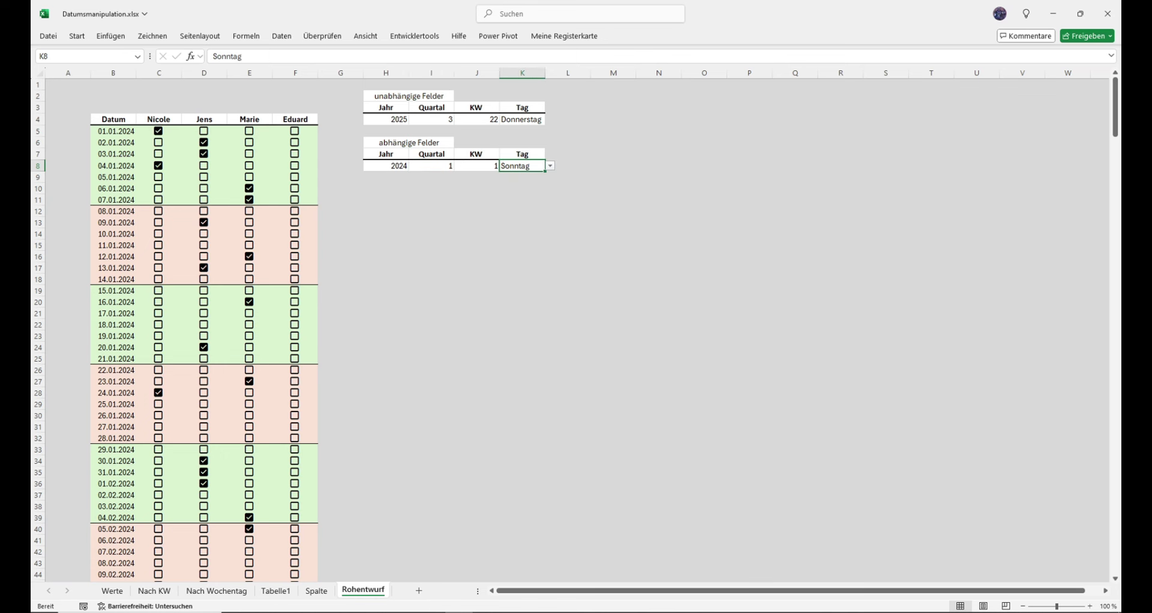
{"action": "left_click", "coordinate": [431, 165]}
{"action": "left_click", "coordinate": [77, 36]}
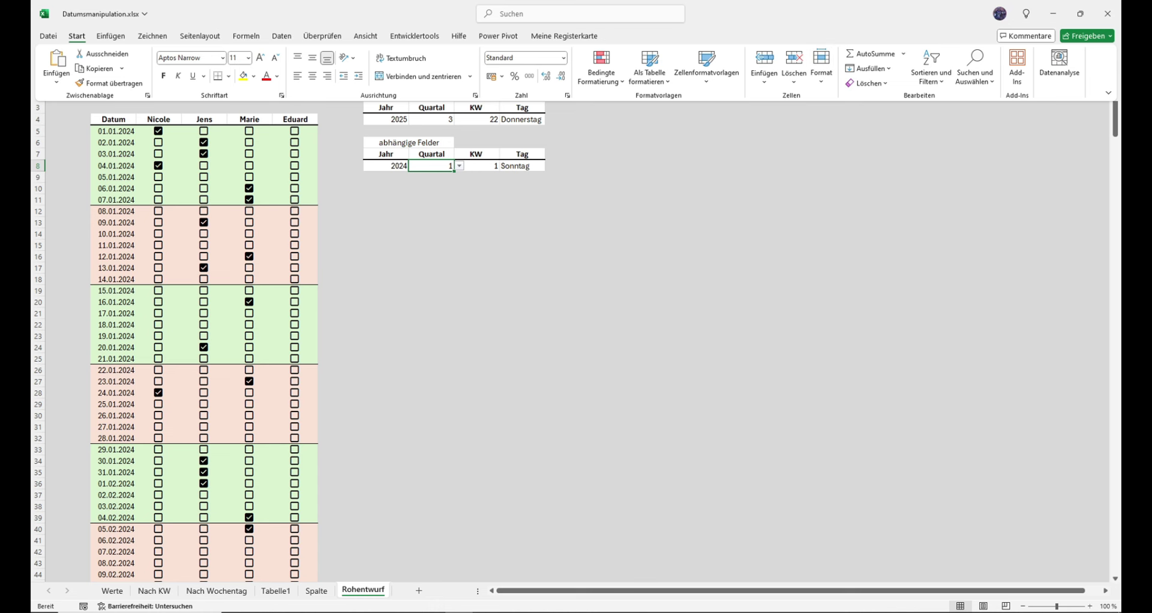
{"action": "left_click", "coordinate": [281, 36]}
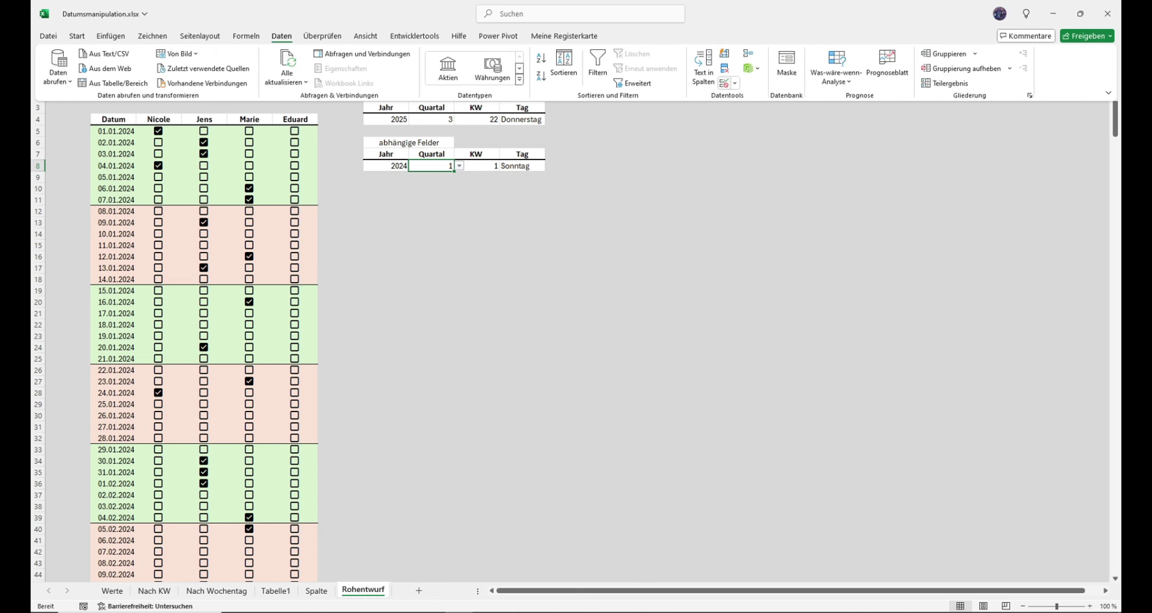
{"action": "left_click", "coordinate": [724, 83]}
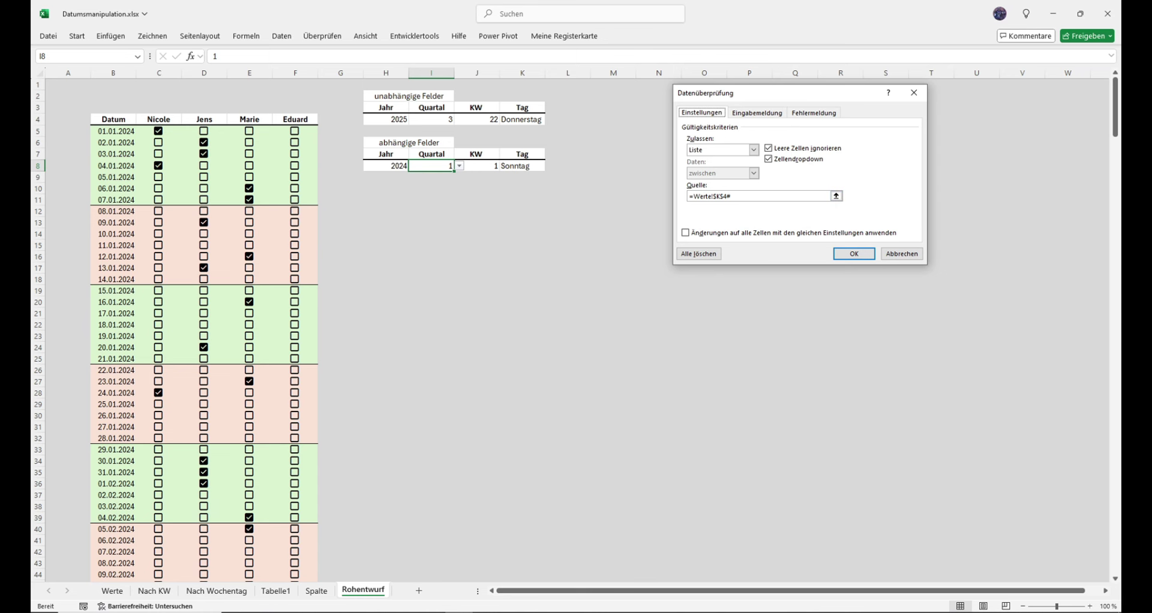
{"action": "left_click", "coordinate": [835, 196]}
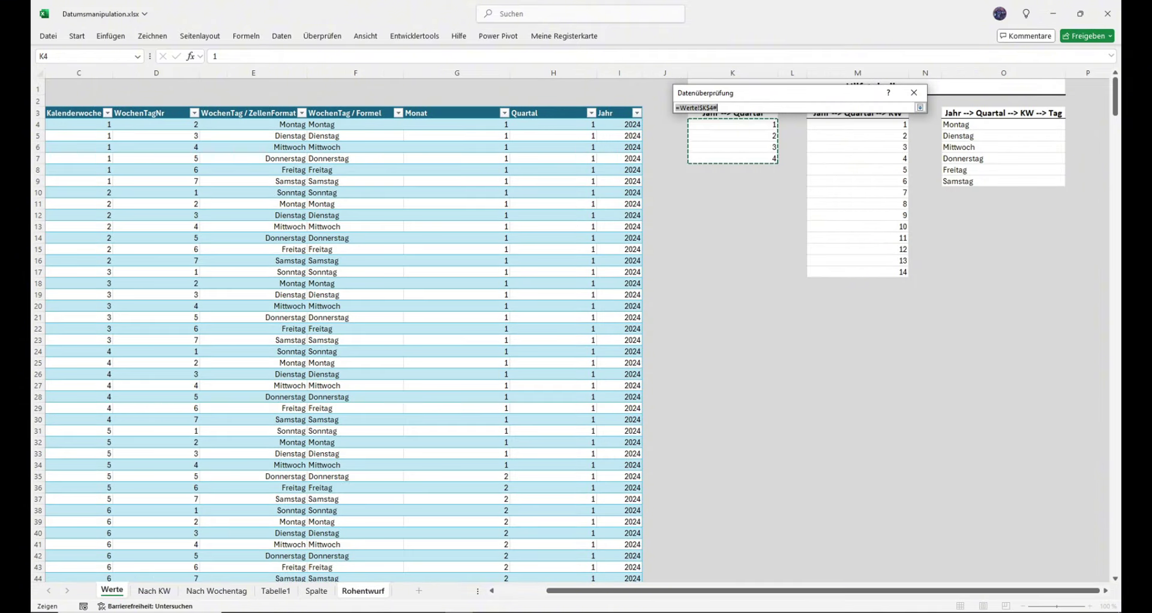
{"action": "left_click_drag", "start_coordinate": [805, 91], "coordinate": [231, 110]}
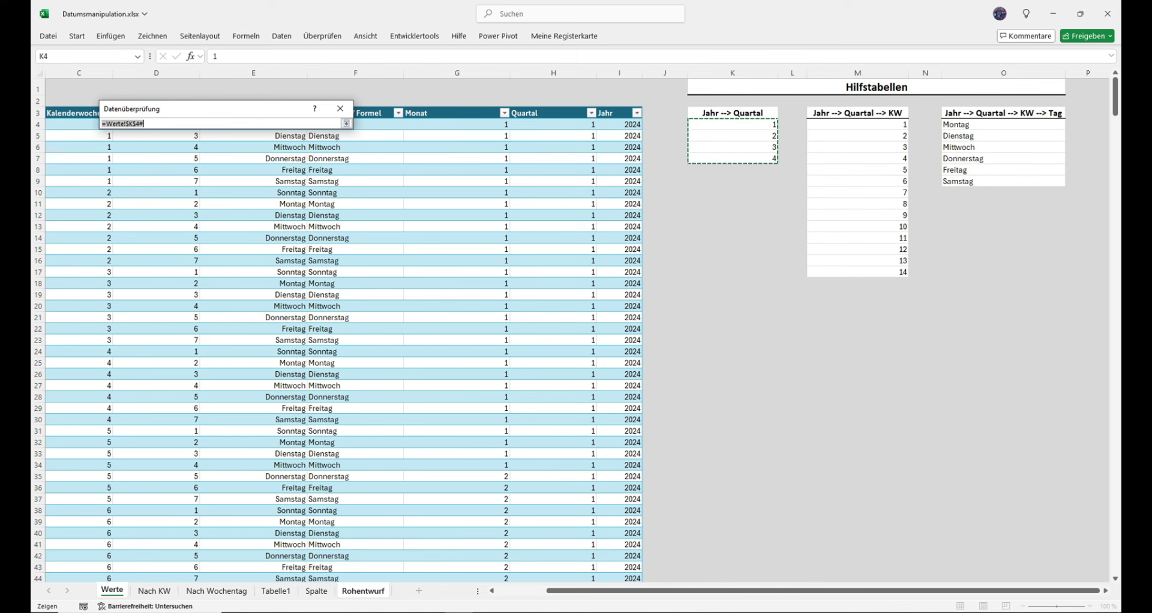
{"action": "left_click", "coordinate": [140, 123]}
{"action": "type", "text": "#"}
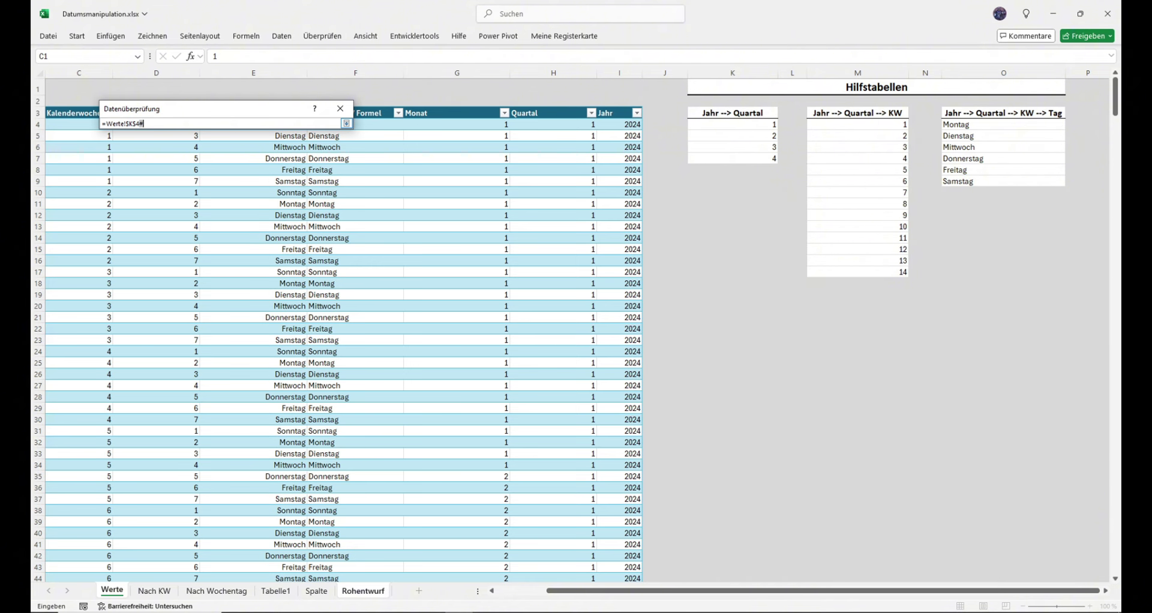
{"action": "key", "text": "Return"}
{"action": "key", "text": "Return"}
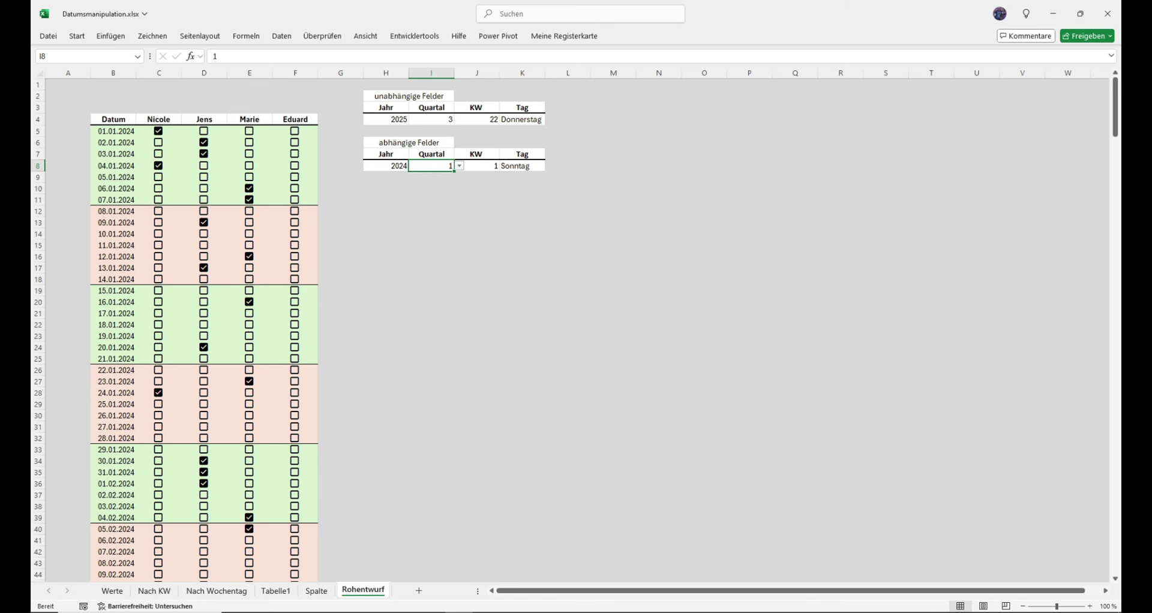
{"action": "left_click", "coordinate": [432, 222]}
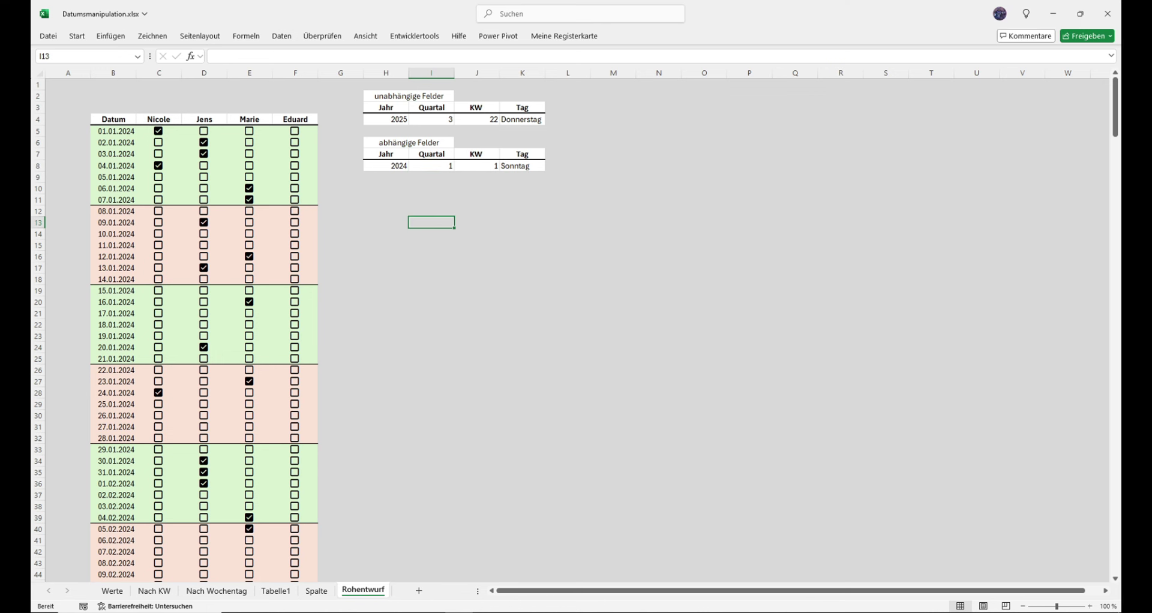